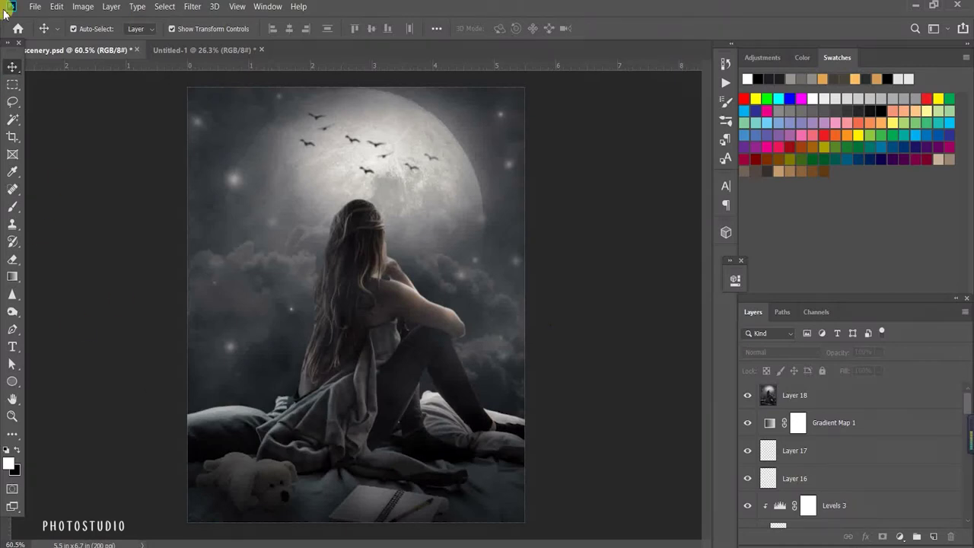
Step: Create a new blank 1100×1340, 200 ppi document from the recent preset
{"action": "key", "text": "Escape"}
{"action": "key", "text": "ctrl+n"}
{"action": "left_click", "coordinate": [299, 335]}
{"action": "left_click", "coordinate": [705, 484]}
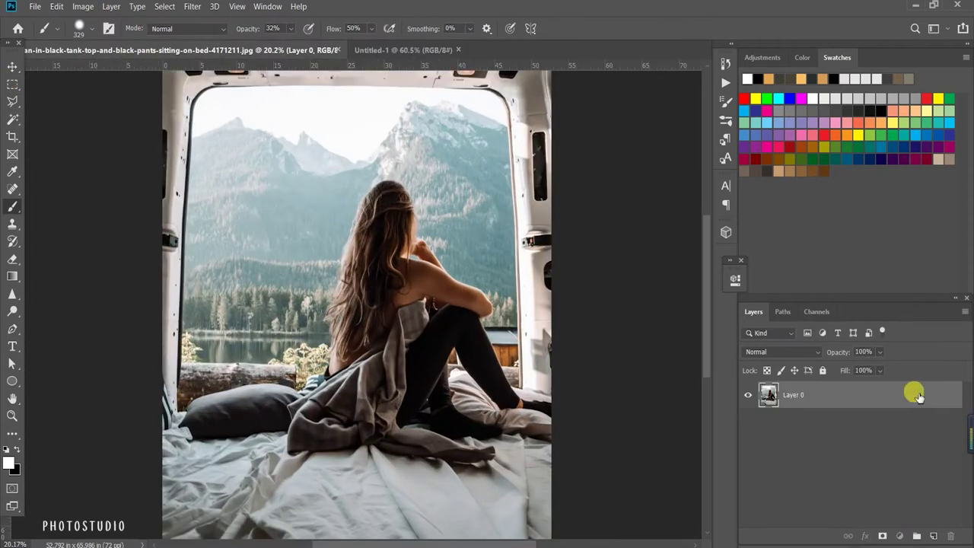
{"action": "left_click", "coordinate": [12, 122]}
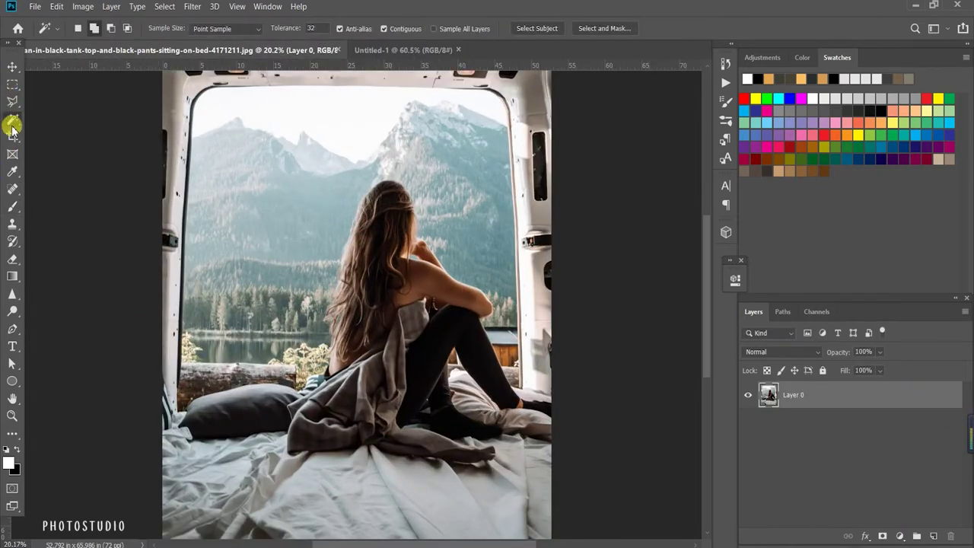
Step: Quick-select the bed, blanket, legs, arm, shoulder and hair, refining the left border
{"action": "mouse_move", "coordinate": [172, 431]}
{"action": "left_mouse_down"}
{"action": "mouse_move", "coordinate": [307, 515]}
{"action": "mouse_move", "coordinate": [174, 450]}
{"action": "mouse_move", "coordinate": [298, 420]}
{"action": "mouse_move", "coordinate": [482, 450]}
{"action": "left_mouse_up"}
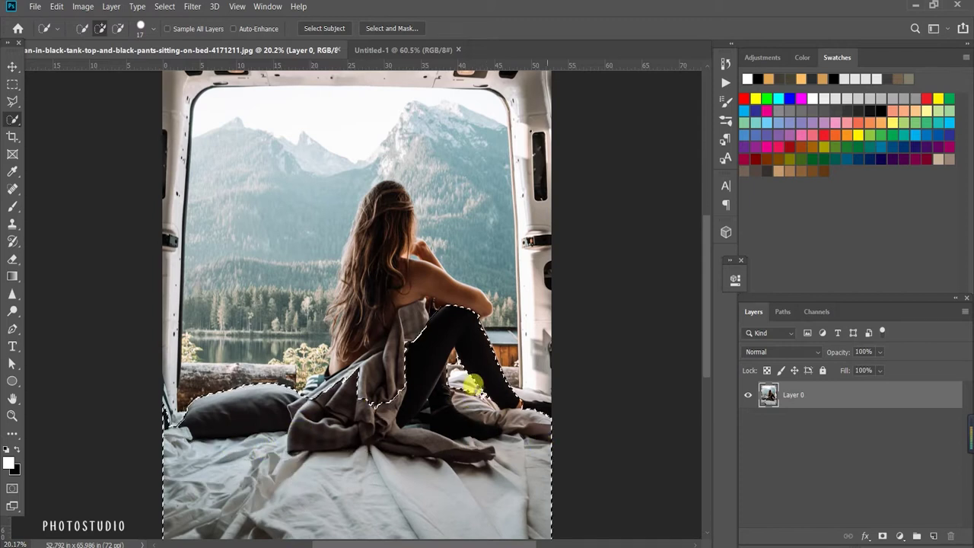
{"action": "left_click_drag", "start_coordinate": [465, 370], "coordinate": [522, 398]}
{"action": "mouse_move", "coordinate": [383, 308]}
{"action": "left_mouse_down"}
{"action": "mouse_move", "coordinate": [424, 257]}
{"action": "mouse_move", "coordinate": [398, 175]}
{"action": "mouse_move", "coordinate": [341, 290]}
{"action": "mouse_move", "coordinate": [337, 256]}
{"action": "mouse_move", "coordinate": [331, 366]}
{"action": "mouse_move", "coordinate": [304, 388]}
{"action": "mouse_move", "coordinate": [312, 375]}
{"action": "left_mouse_up"}
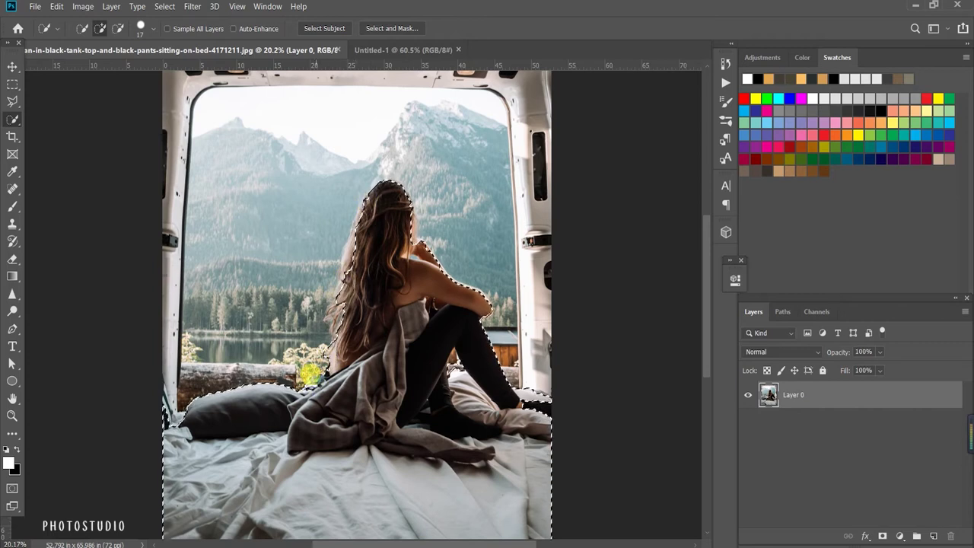
{"action": "scroll", "coordinate": [326, 434], "scroll_direction": "up", "scroll_amount": 3}
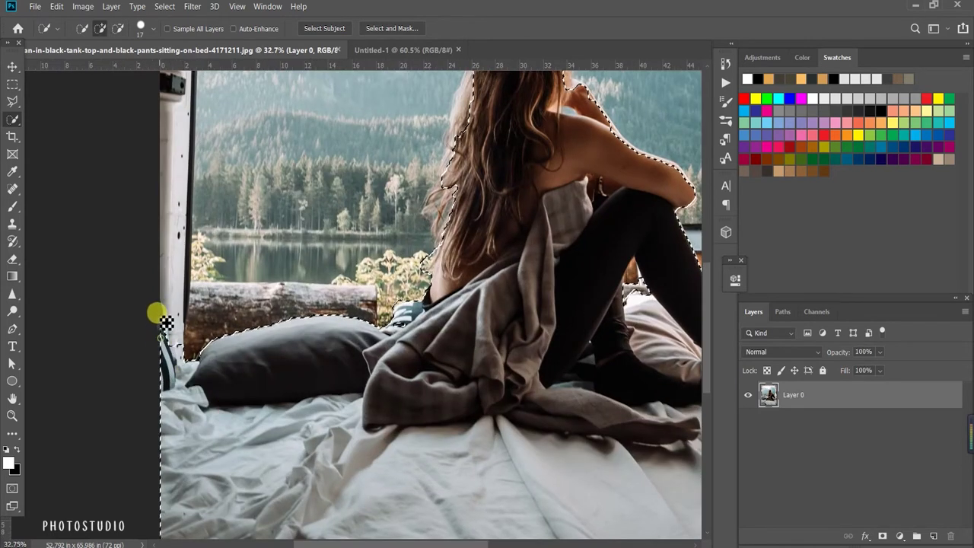
{"action": "scroll", "coordinate": [169, 305], "scroll_direction": "up", "scroll_amount": 2}
{"action": "left_click_drag", "start_coordinate": [169, 283], "coordinate": [163, 265]}
Step: Pan over the image to check the selection, then switch to the Lasso tool
{"action": "scroll", "coordinate": [189, 315], "scroll_direction": "down", "scroll_amount": 1}
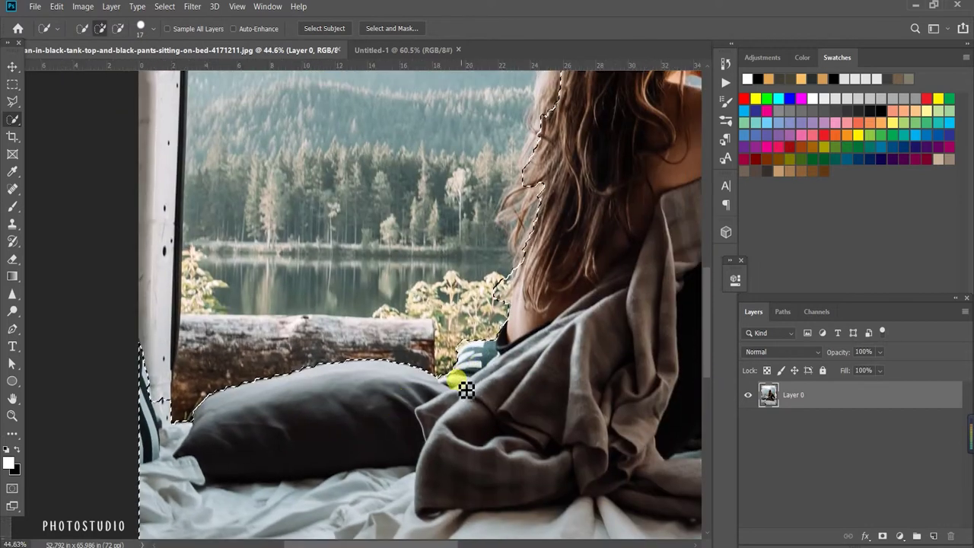
{"action": "scroll", "coordinate": [467, 390], "scroll_direction": "up", "scroll_amount": 3}
{"action": "scroll", "coordinate": [453, 370], "scroll_direction": "right", "scroll_amount": 3}
{"action": "scroll", "coordinate": [328, 322], "scroll_direction": "down", "scroll_amount": 3}
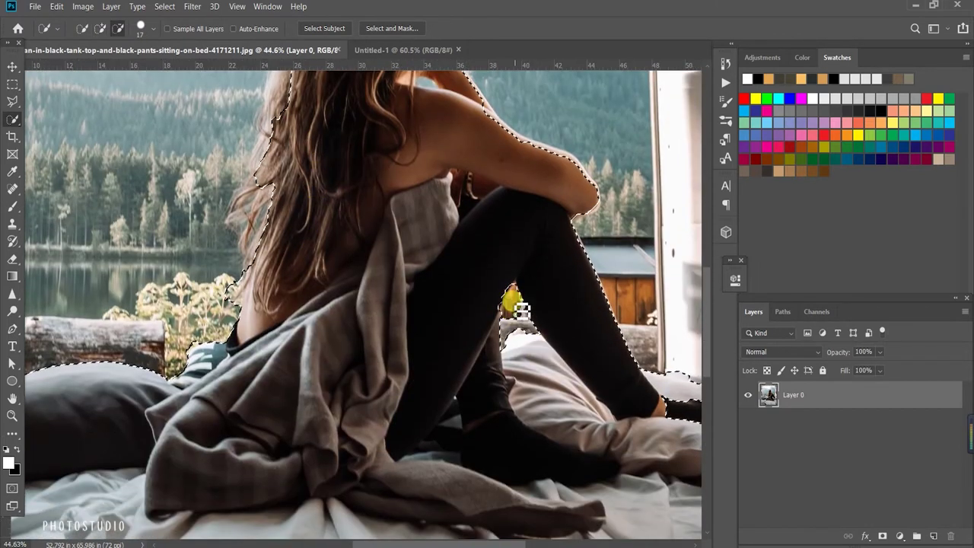
{"action": "scroll", "coordinate": [427, 358], "scroll_direction": "up", "scroll_amount": 1}
{"action": "scroll", "coordinate": [418, 328], "scroll_direction": "right", "scroll_amount": 1}
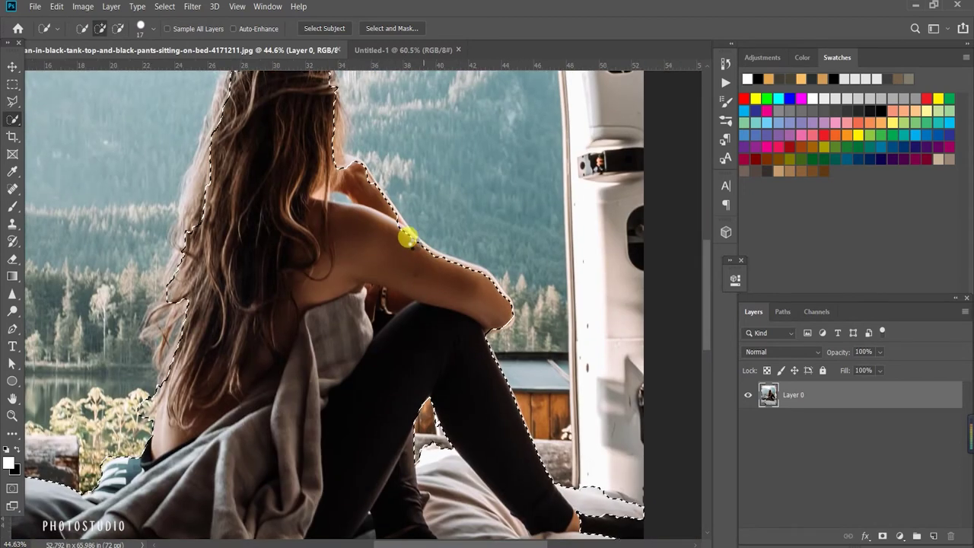
{"action": "scroll", "coordinate": [409, 239], "scroll_direction": "up", "scroll_amount": 1}
{"action": "scroll", "coordinate": [409, 239], "scroll_direction": "right", "scroll_amount": 1}
{"action": "right_click", "coordinate": [12, 102]}
{"action": "left_click", "coordinate": [43, 98]}
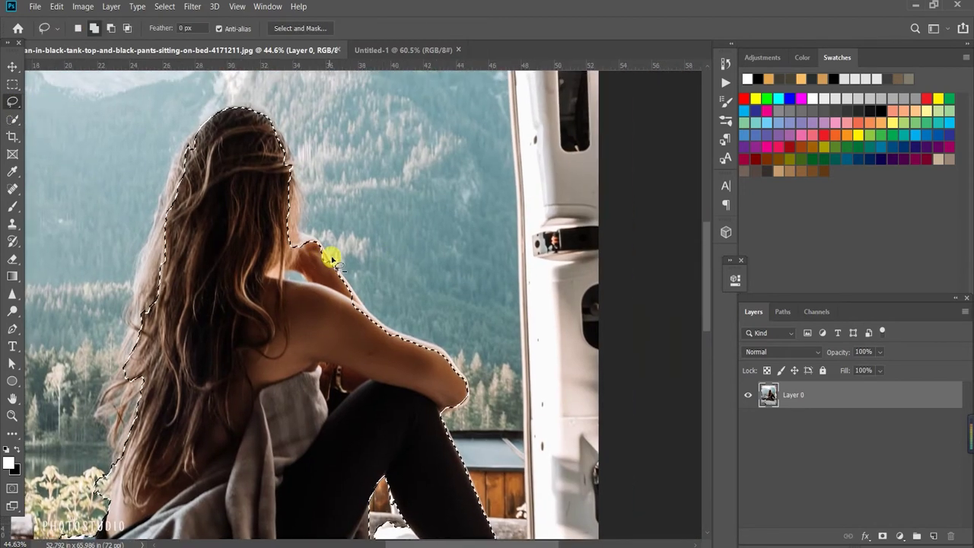
Step: Lasso-trim background near the hand and trace the arm edge down to the knee
{"action": "scroll", "coordinate": [332, 259], "scroll_direction": "up", "scroll_amount": 5}
{"action": "left_click_drag", "start_coordinate": [259, 209], "coordinate": [305, 229]}
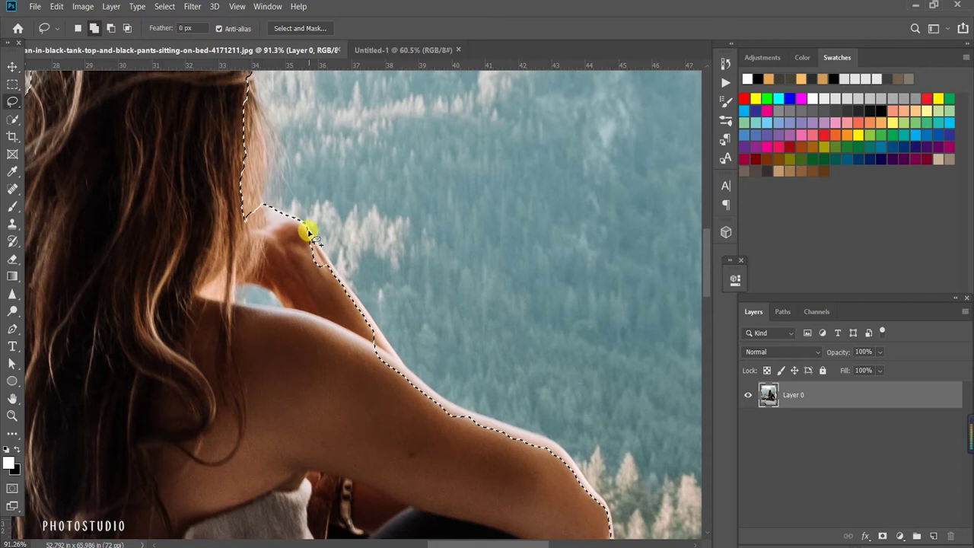
{"action": "mouse_move", "coordinate": [328, 268]}
{"action": "left_mouse_down"}
{"action": "mouse_move", "coordinate": [348, 290]}
{"action": "mouse_move", "coordinate": [316, 283]}
{"action": "left_mouse_up"}
{"action": "left_click_drag", "start_coordinate": [358, 314], "coordinate": [365, 323]}
{"action": "left_click_drag", "start_coordinate": [420, 381], "coordinate": [442, 399]}
{"action": "left_click_drag", "start_coordinate": [397, 426], "coordinate": [400, 429]}
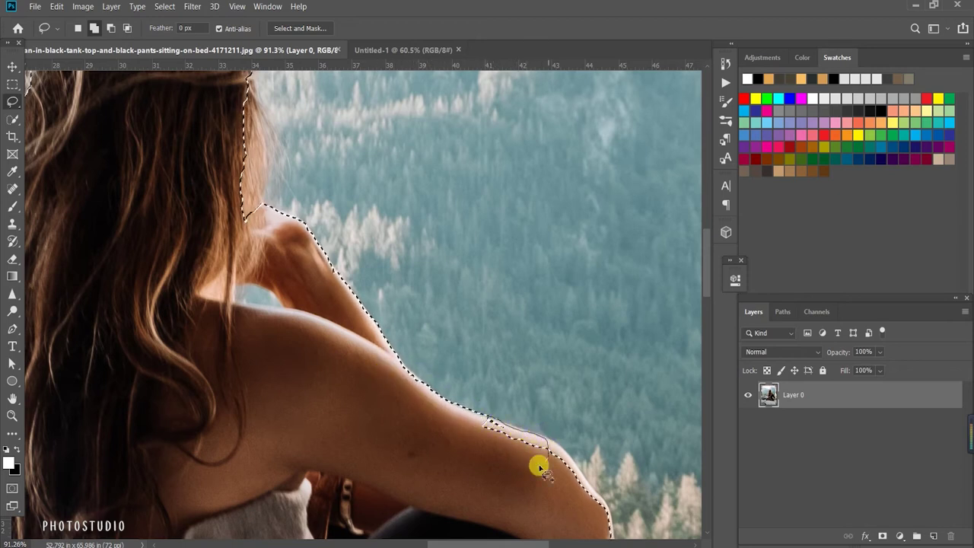
{"action": "left_click_drag", "start_coordinate": [548, 452], "coordinate": [407, 388]}
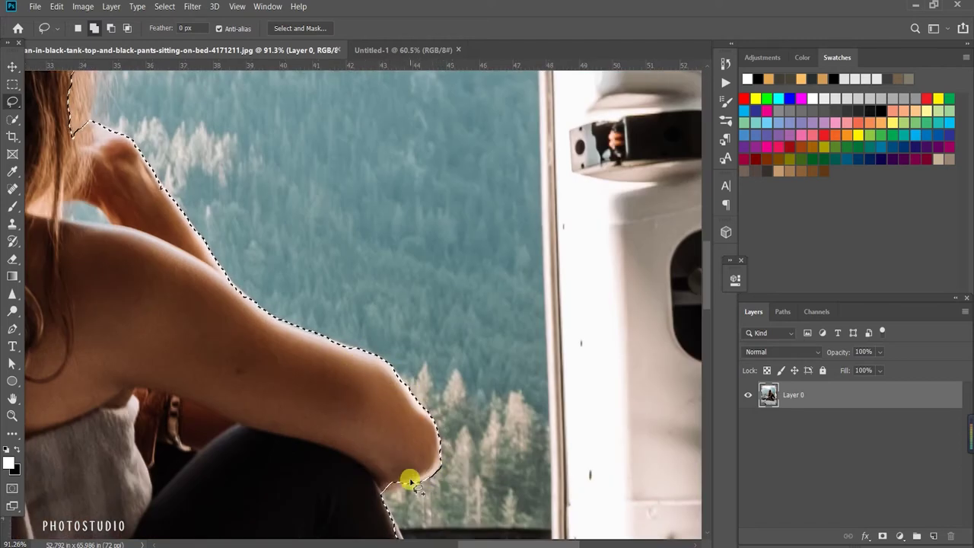
Step: Correct the selection along the legs, the bed edge and the notch at the door bottom
{"action": "left_click_drag", "start_coordinate": [405, 462], "coordinate": [259, 262]}
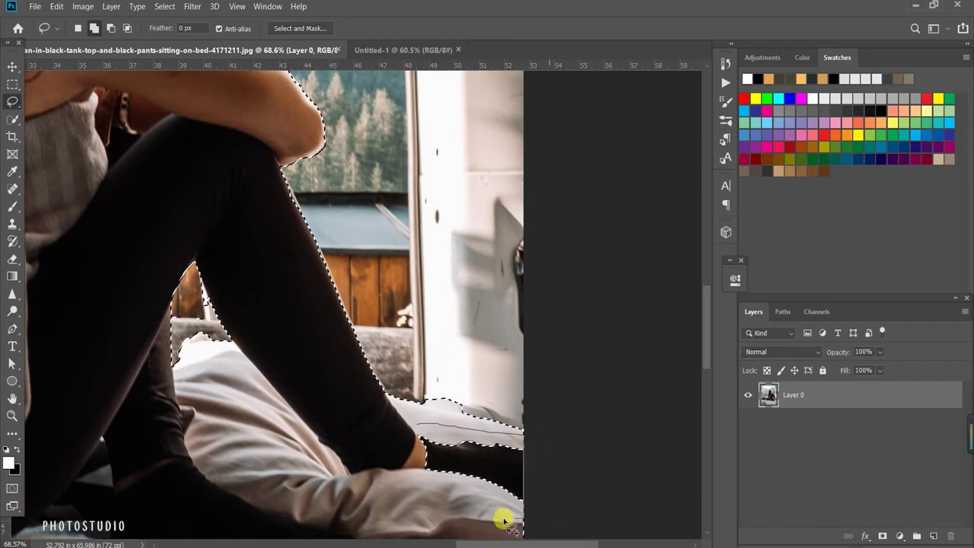
{"action": "scroll", "coordinate": [463, 416], "scroll_direction": "up", "scroll_amount": 3}
{"action": "left_click_drag", "start_coordinate": [463, 416], "coordinate": [426, 402]}
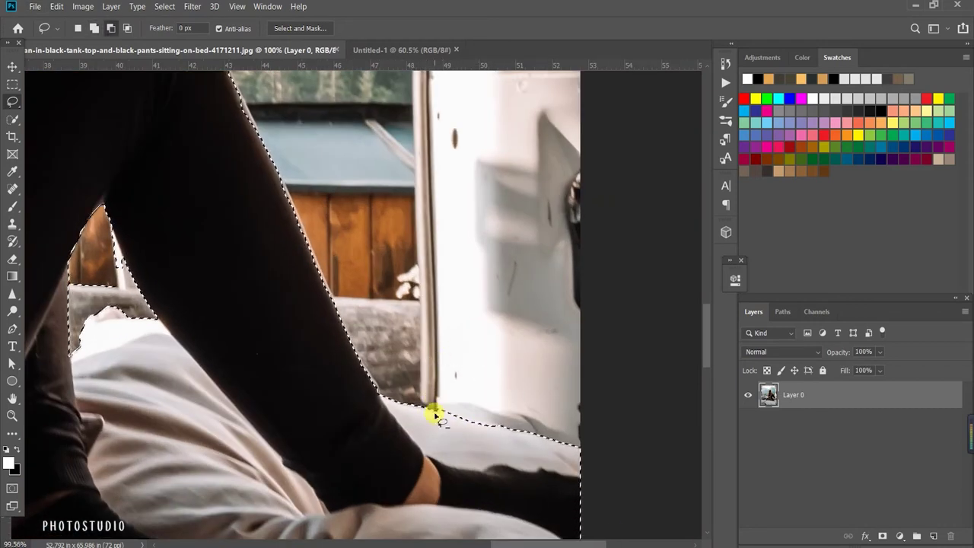
{"action": "left_click_drag", "start_coordinate": [90, 266], "coordinate": [220, 305]}
{"action": "scroll", "coordinate": [219, 305], "scroll_direction": "up", "scroll_amount": 2}
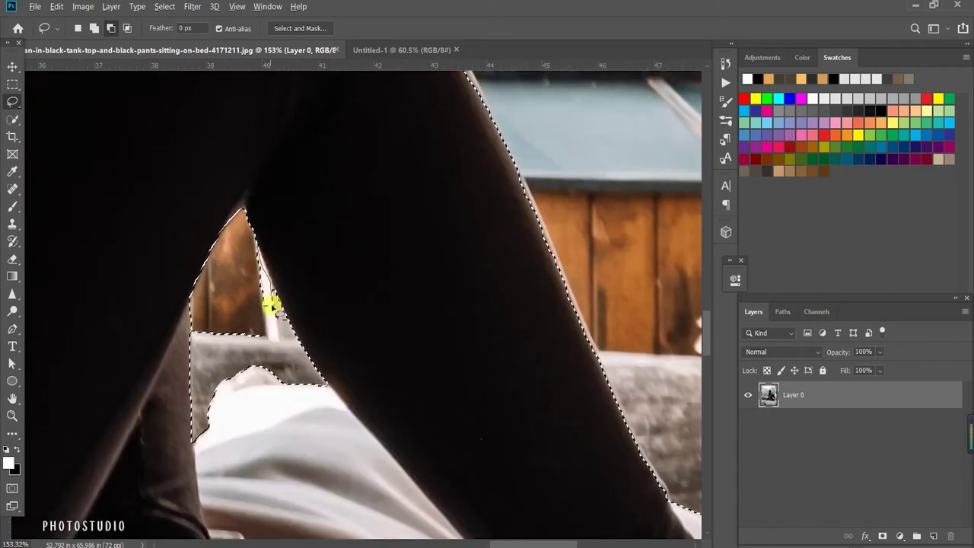
{"action": "scroll", "coordinate": [251, 323], "scroll_direction": "down", "scroll_amount": 4}
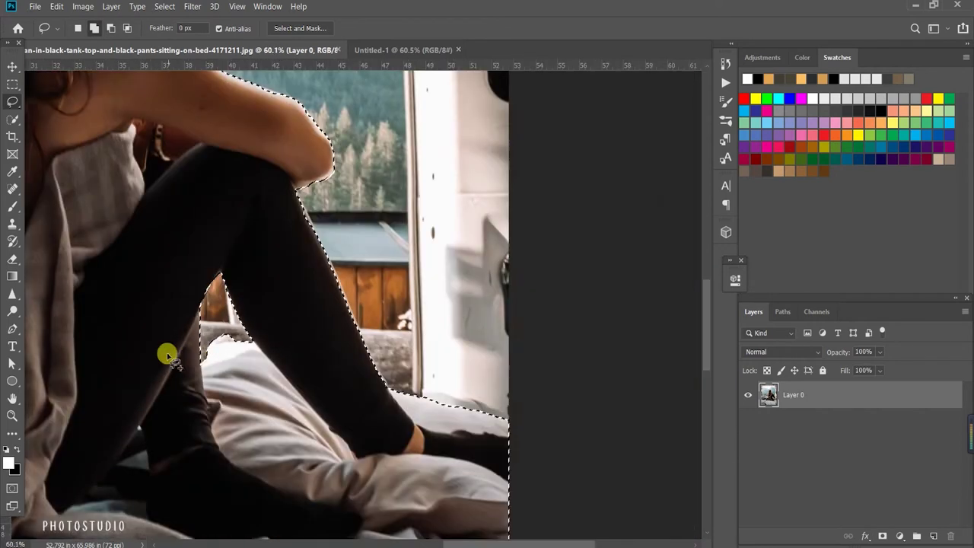
{"action": "scroll", "coordinate": [161, 389], "scroll_direction": "up", "scroll_amount": 2}
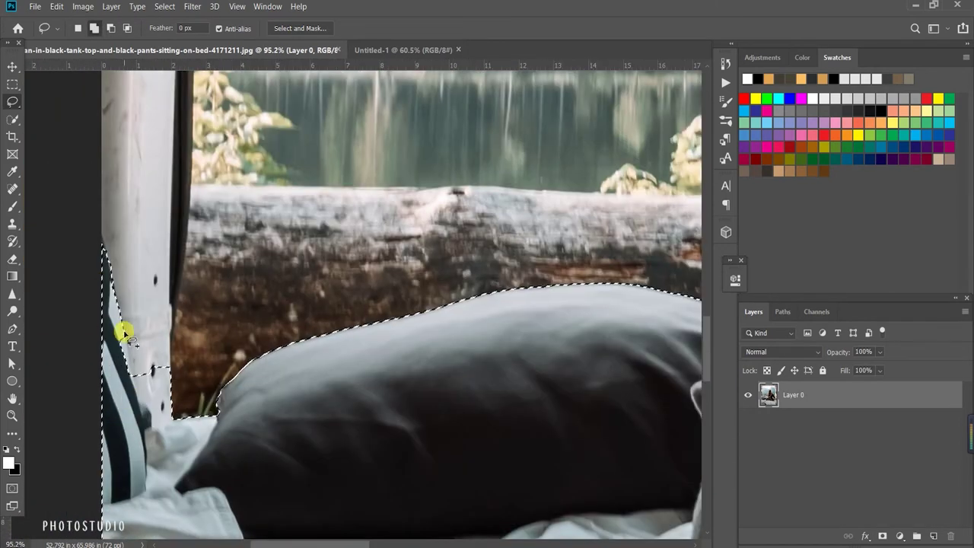
{"action": "left_click_drag", "start_coordinate": [124, 328], "coordinate": [204, 430]}
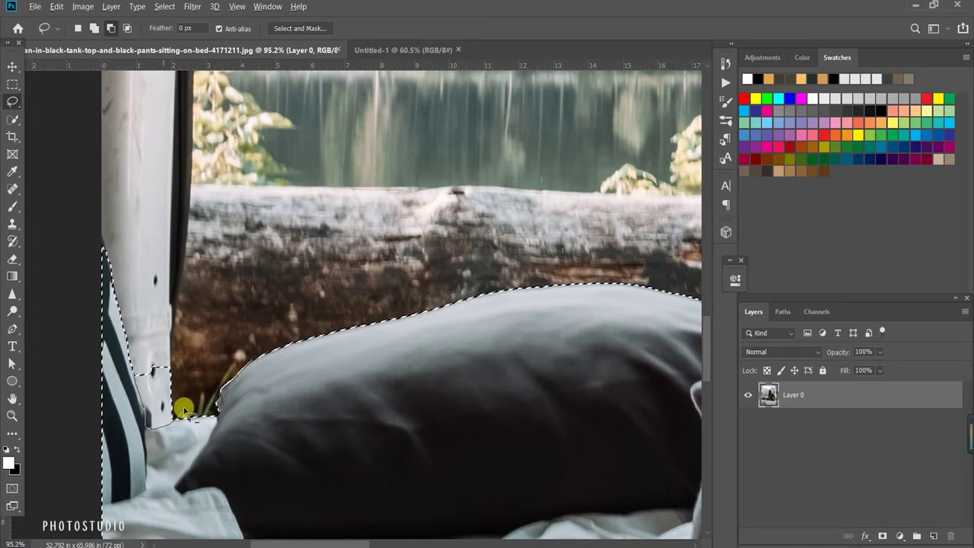
{"action": "scroll", "coordinate": [315, 406], "scroll_direction": "down", "scroll_amount": 3}
{"action": "scroll", "coordinate": [446, 387], "scroll_direction": "up", "scroll_amount": 3}
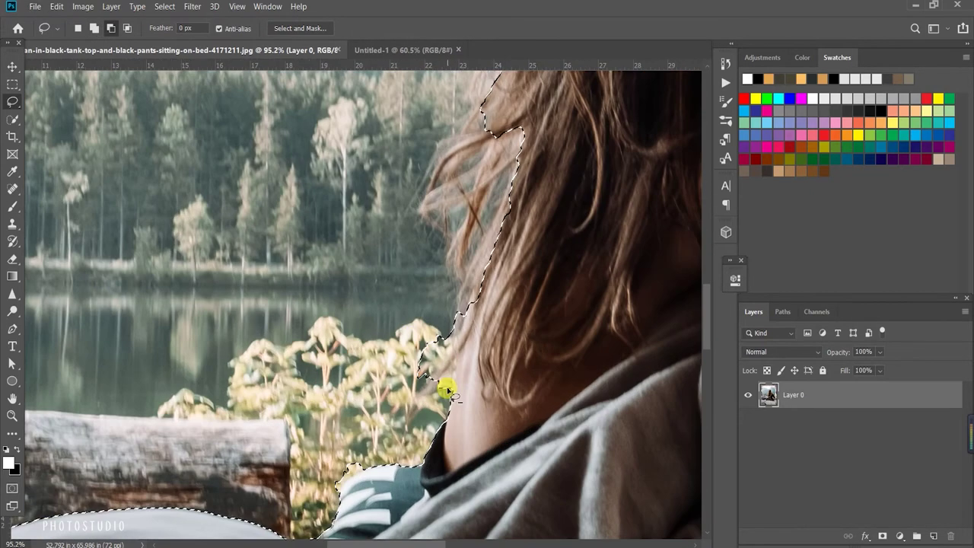
Step: Add the hair strands by the neck and trace the selection along the hair edge
{"action": "left_click_drag", "start_coordinate": [430, 329], "coordinate": [417, 374]}
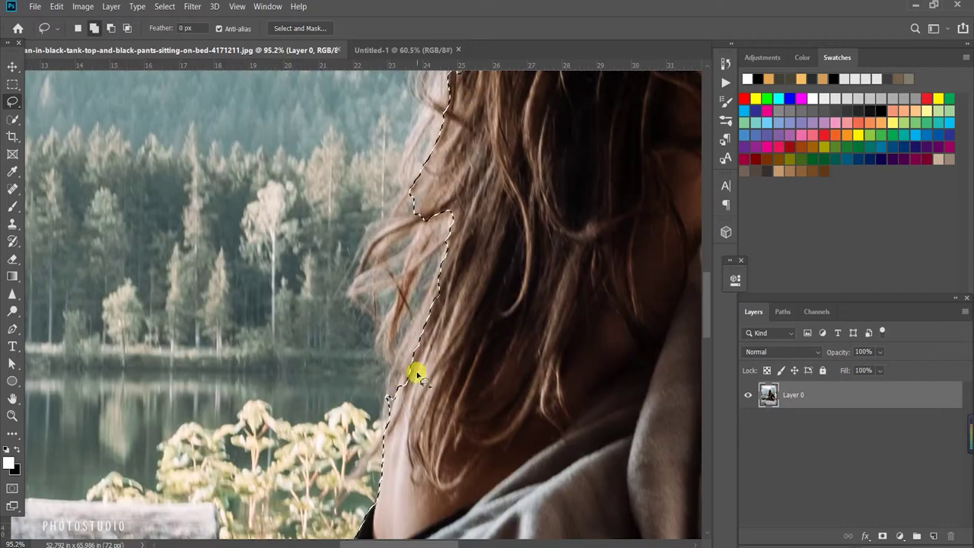
{"action": "left_click_drag", "start_coordinate": [384, 437], "coordinate": [393, 411]}
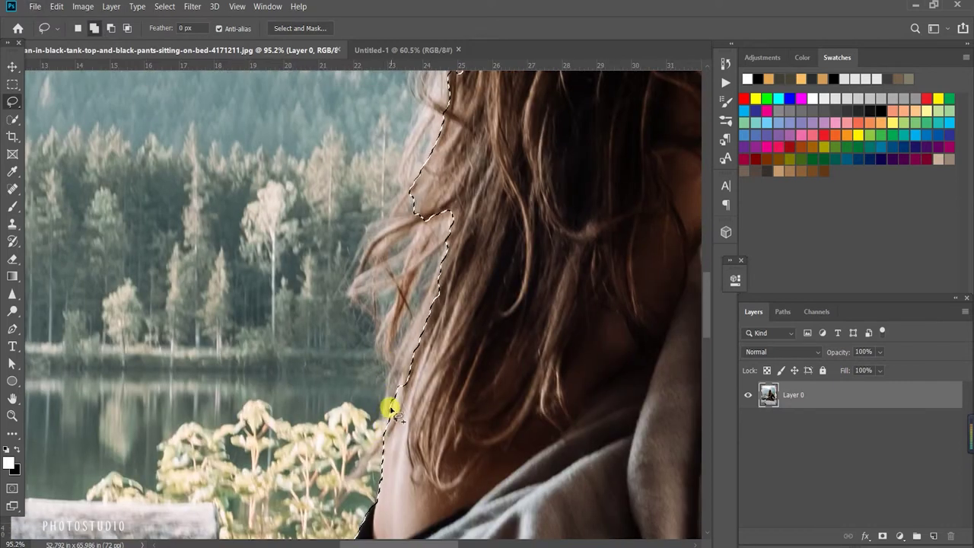
{"action": "left_click_drag", "start_coordinate": [449, 215], "coordinate": [382, 390]}
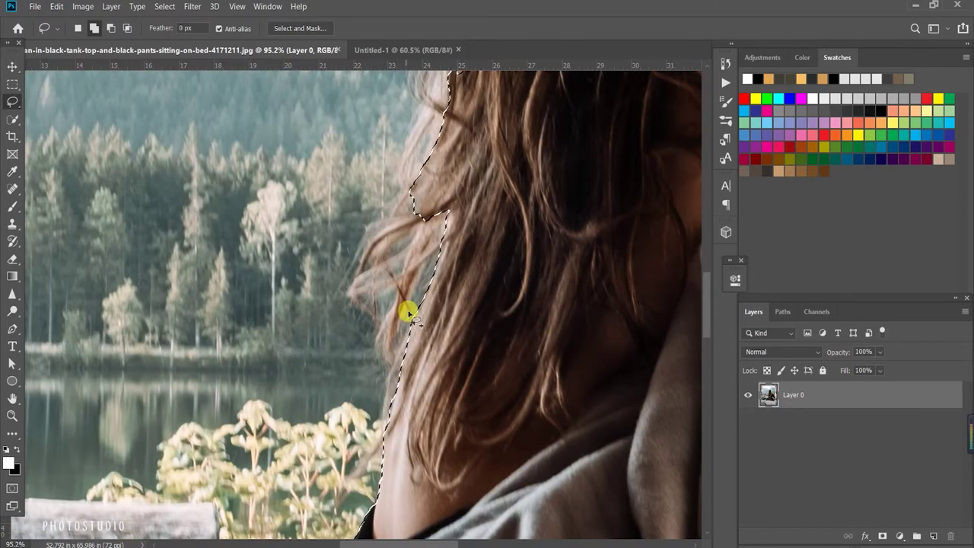
{"action": "left_click_drag", "start_coordinate": [386, 266], "coordinate": [359, 424]}
{"action": "scroll", "coordinate": [372, 438], "scroll_direction": "down", "scroll_amount": 3}
{"action": "scroll", "coordinate": [373, 429], "scroll_direction": "up", "scroll_amount": 2}
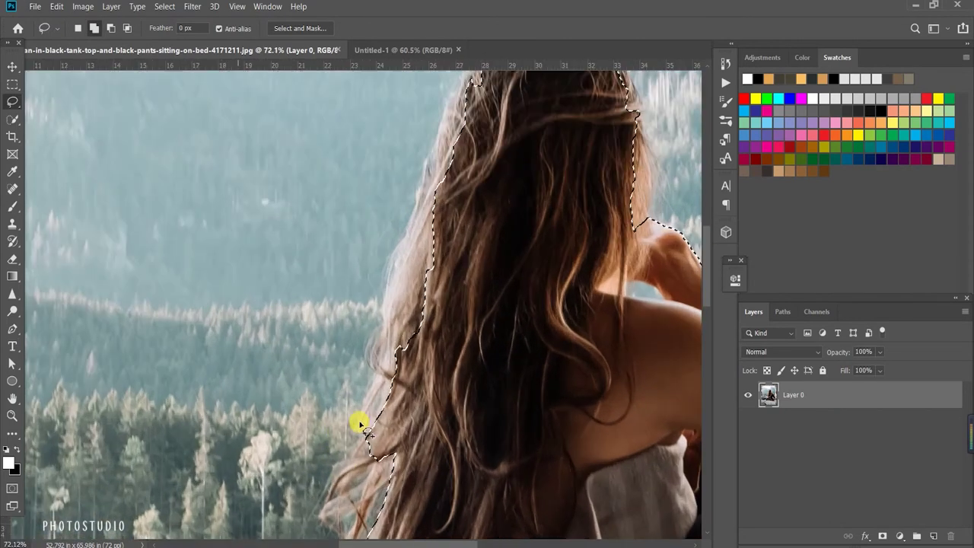
{"action": "scroll", "coordinate": [373, 411], "scroll_direction": "up", "scroll_amount": 2}
{"action": "mouse_move", "coordinate": [383, 412]}
{"action": "left_mouse_down"}
{"action": "mouse_move", "coordinate": [440, 356]}
{"action": "mouse_move", "coordinate": [434, 365]}
{"action": "left_mouse_up"}
{"action": "scroll", "coordinate": [361, 426], "scroll_direction": "up", "scroll_amount": 3}
{"action": "scroll", "coordinate": [352, 434], "scroll_direction": "up", "scroll_amount": 3}
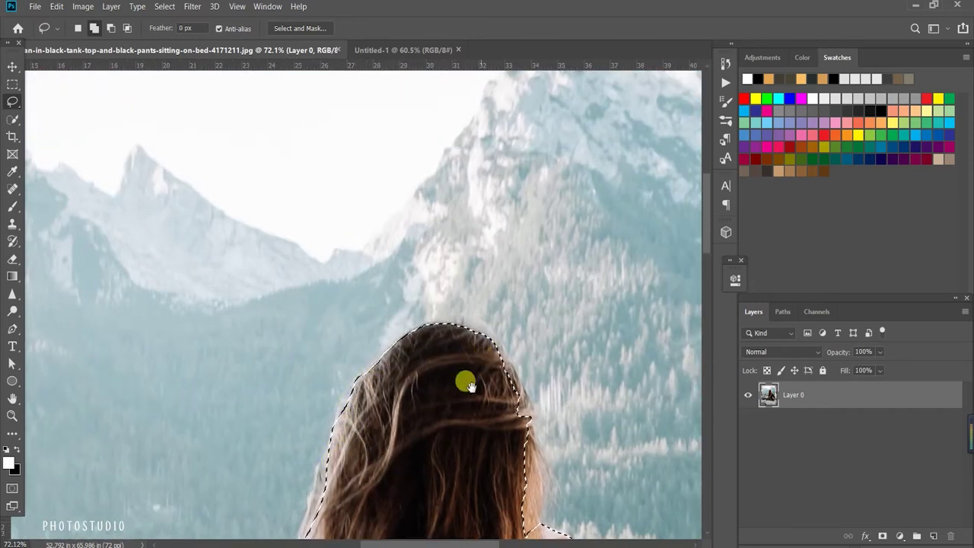
{"action": "scroll", "coordinate": [284, 283], "scroll_direction": "right", "scroll_amount": 3}
{"action": "scroll", "coordinate": [284, 284], "scroll_direction": "down", "scroll_amount": 1}
{"action": "scroll", "coordinate": [228, 342], "scroll_direction": "down", "scroll_amount": 2}
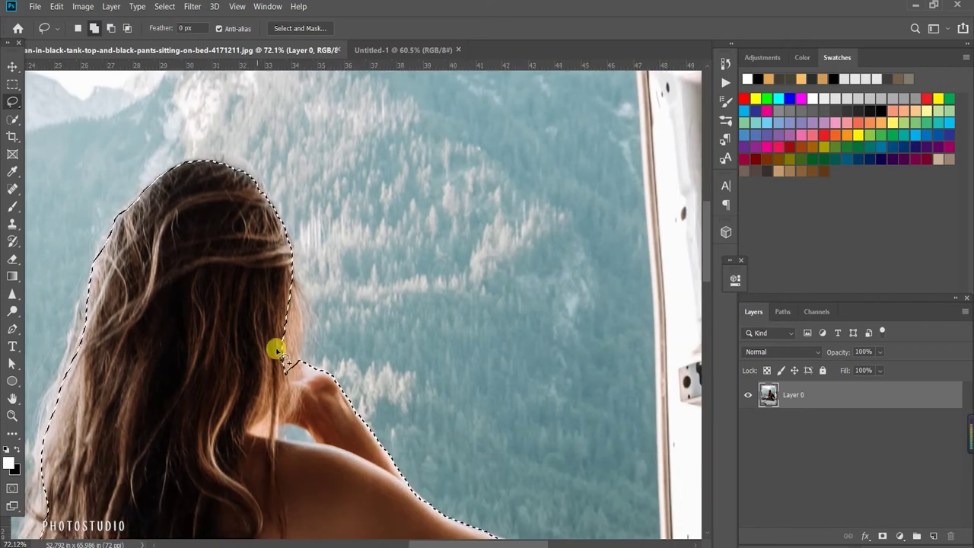
Step: Reshape the selection around the neck and hand, then bring up Select and Mask
{"action": "left_click_drag", "start_coordinate": [282, 433], "coordinate": [279, 444]}
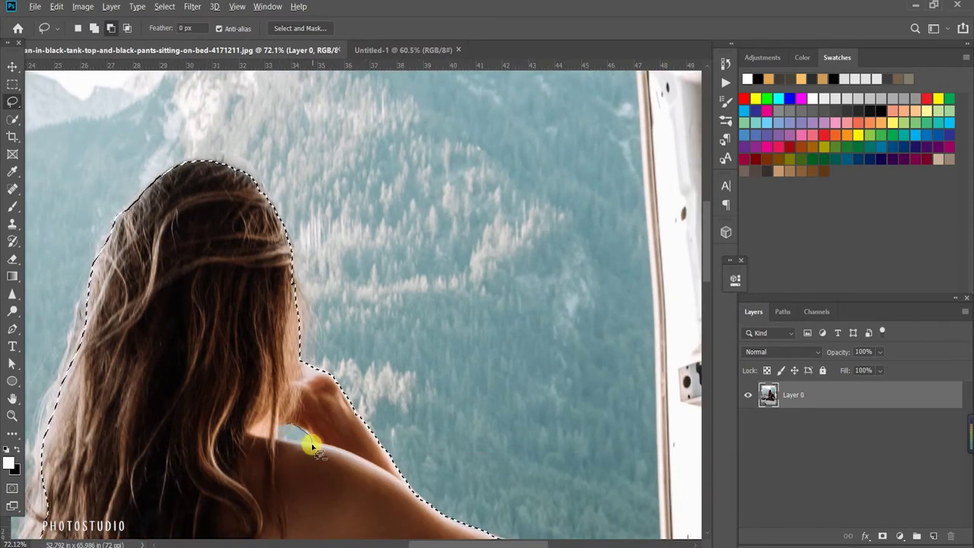
{"action": "scroll", "coordinate": [288, 424], "scroll_direction": "down", "scroll_amount": 5}
{"action": "scroll", "coordinate": [322, 174], "scroll_direction": "down", "scroll_amount": 3}
{"action": "key", "text": "alt+ctrl+r"}
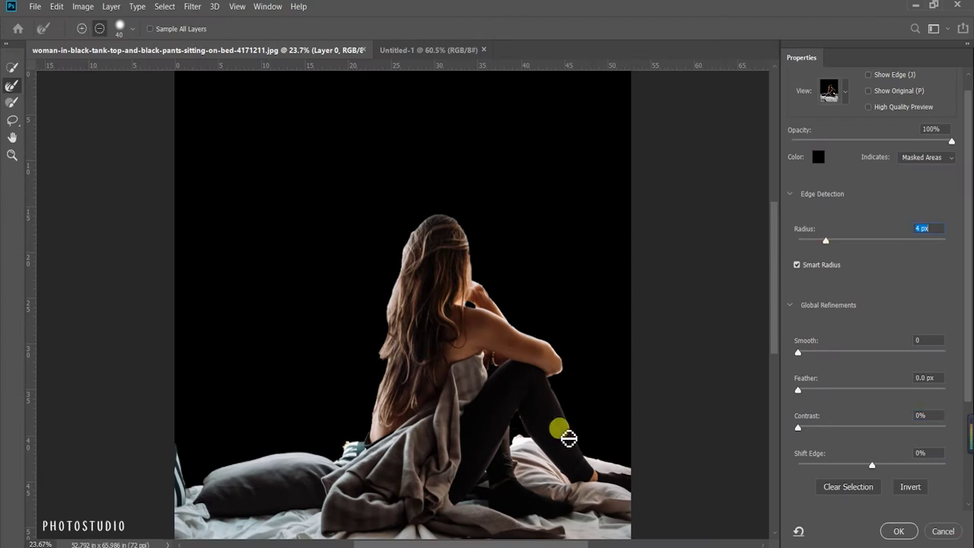
Step: Refine the edge at 4 px radius, no feather, added contrast, output as masked layer
{"action": "scroll", "coordinate": [820, 463], "scroll_direction": "down", "scroll_amount": 3}
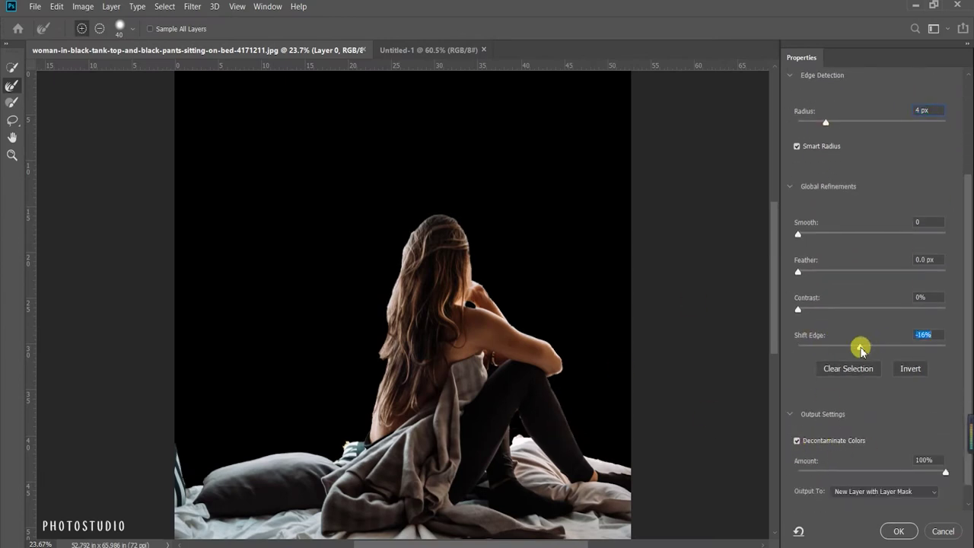
{"action": "left_click_drag", "start_coordinate": [809, 274], "coordinate": [798, 272]}
{"action": "left_click_drag", "start_coordinate": [798, 309], "coordinate": [815, 309]}
{"action": "left_click", "coordinate": [899, 533]}
Step: Drag the masked woman-and-bed cutout onto the Untitled-1 canvas
{"action": "mouse_move", "coordinate": [348, 337]}
{"action": "left_mouse_down"}
{"action": "mouse_move", "coordinate": [426, 47]}
{"action": "mouse_move", "coordinate": [364, 336]}
{"action": "left_mouse_up"}
{"action": "key", "text": "ctrl+minus"}
{"action": "key", "text": "ctrl+minus"}
{"action": "key", "text": "ctrl+minus"}
{"action": "key", "text": "ctrl+t"}
Step: Scale the cutout to about 34% and move it down and right on the canvas
{"action": "left_click_drag", "start_coordinate": [511, 515], "coordinate": [313, 269]}
{"action": "key", "text": "ctrl+plus"}
{"action": "key", "text": "ctrl+plus"}
{"action": "left_click_drag", "start_coordinate": [459, 491], "coordinate": [423, 443]}
{"action": "left_click_drag", "start_coordinate": [390, 357], "coordinate": [431, 411]}
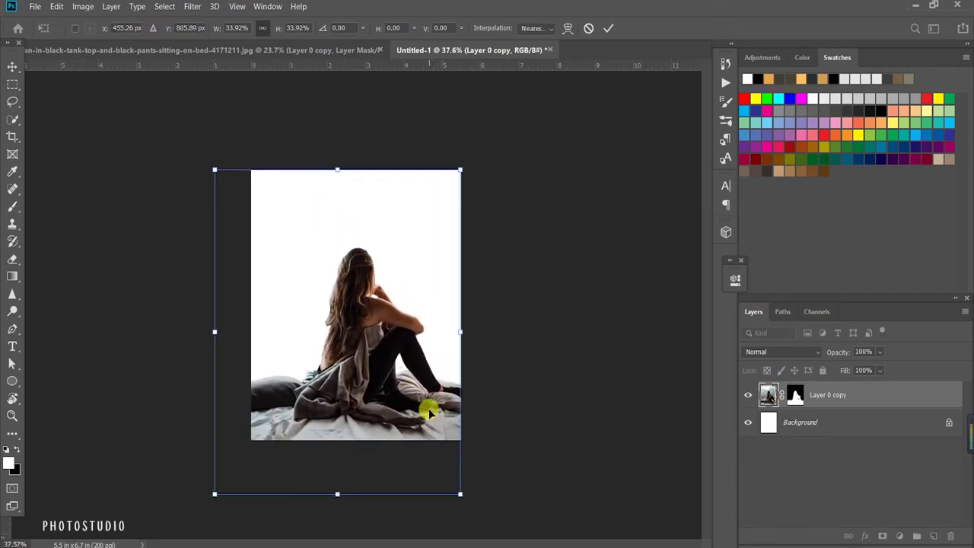
{"action": "left_click", "coordinate": [608, 29]}
Step: Unlock the heavy-clouds.jpg layer and bring it into Untitled-1
{"action": "key", "text": "ctrl+Tab"}
{"action": "left_click", "coordinate": [949, 396]}
{"action": "mouse_move", "coordinate": [355, 305]}
{"action": "left_mouse_down"}
{"action": "mouse_move", "coordinate": [94, 54]}
{"action": "mouse_move", "coordinate": [304, 211]}
{"action": "mouse_move", "coordinate": [389, 242]}
{"action": "left_mouse_up"}
{"action": "key", "text": "ctrl+t"}
{"action": "key", "text": "ctrl+0"}
Step: Rotate the clouds about 90°, shrink them over the canvas and position them
{"action": "left_click_drag", "start_coordinate": [507, 504], "coordinate": [364, 387]}
{"action": "mouse_move", "coordinate": [326, 102]}
{"action": "left_mouse_down"}
{"action": "mouse_move", "coordinate": [505, 322]}
{"action": "mouse_move", "coordinate": [398, 320]}
{"action": "mouse_move", "coordinate": [475, 364]}
{"action": "mouse_move", "coordinate": [483, 355]}
{"action": "left_mouse_up"}
{"action": "key", "text": "ctrl+0"}
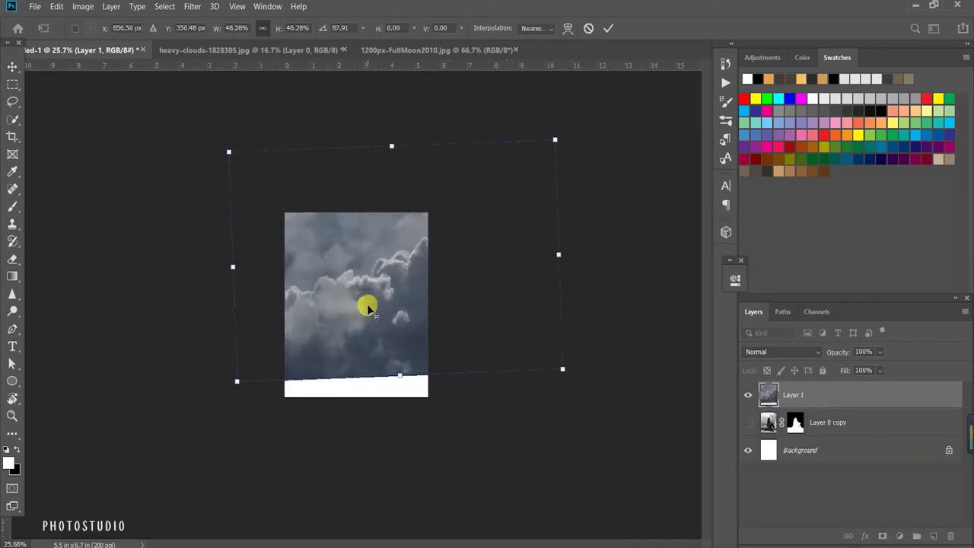
{"action": "left_click_drag", "start_coordinate": [650, 407], "coordinate": [505, 305]}
{"action": "left_click_drag", "start_coordinate": [403, 248], "coordinate": [409, 322]}
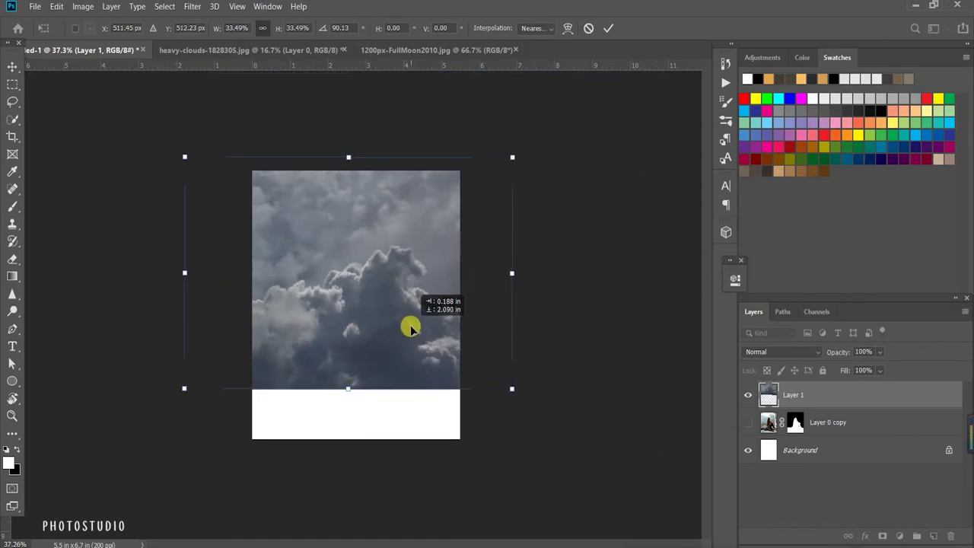
{"action": "left_click_drag", "start_coordinate": [505, 386], "coordinate": [462, 353]}
{"action": "mouse_move", "coordinate": [412, 316]}
{"action": "left_mouse_down"}
{"action": "mouse_move", "coordinate": [489, 289]}
{"action": "mouse_move", "coordinate": [446, 292]}
{"action": "mouse_move", "coordinate": [454, 295]}
{"action": "mouse_move", "coordinate": [430, 325]}
{"action": "left_mouse_up"}
{"action": "key", "text": "Return"}
Step: Place the clouds layer below the woman and enlarge it to fill the sky
{"action": "left_click", "coordinate": [748, 421]}
{"action": "left_click_drag", "start_coordinate": [852, 394], "coordinate": [849, 430]}
{"action": "left_click_drag", "start_coordinate": [398, 296], "coordinate": [397, 254]}
{"action": "key", "text": "ctrl+t"}
{"action": "left_click_drag", "start_coordinate": [337, 358], "coordinate": [337, 387]}
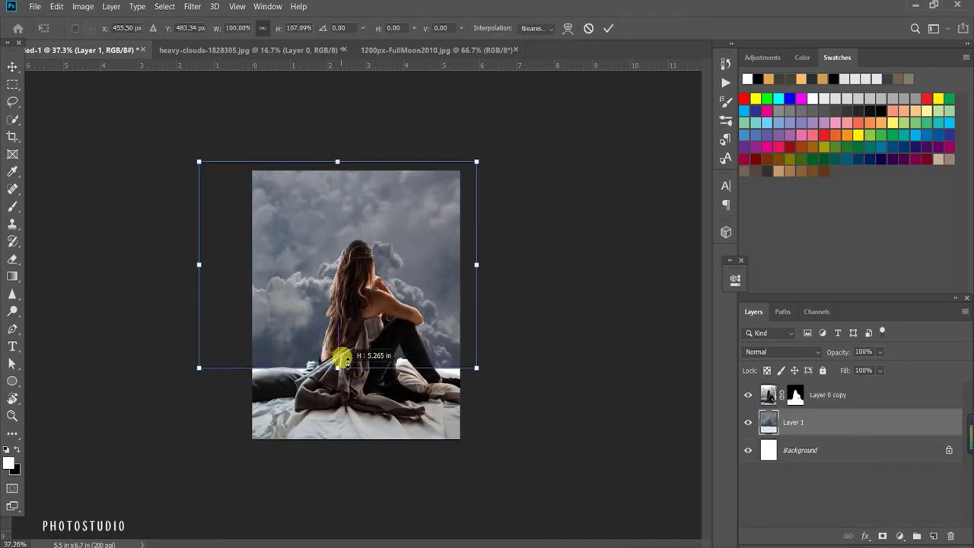
{"action": "mouse_move", "coordinate": [469, 342]}
{"action": "left_mouse_down"}
{"action": "mouse_move", "coordinate": [457, 367]}
{"action": "mouse_move", "coordinate": [414, 327]}
{"action": "left_mouse_up"}
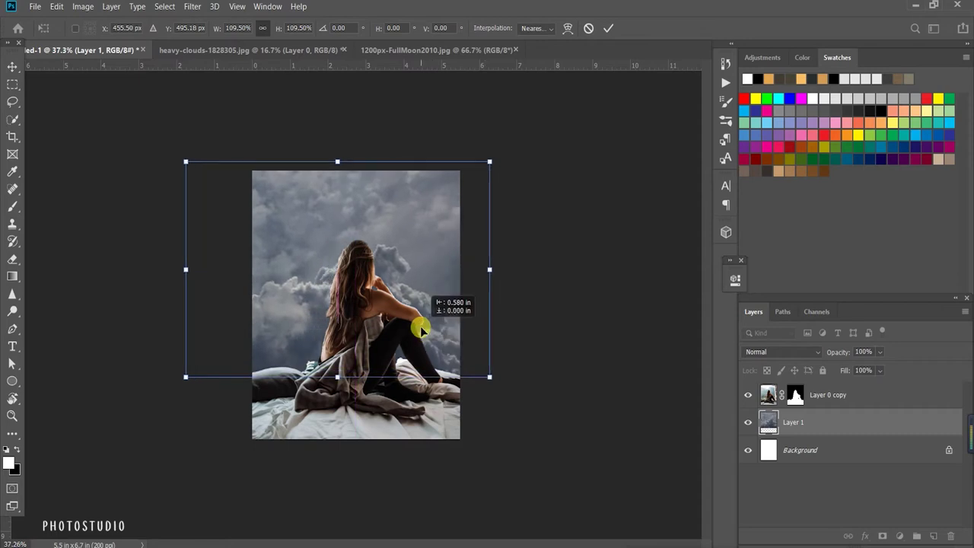
{"action": "left_click_drag", "start_coordinate": [337, 160], "coordinate": [357, 131]}
{"action": "key", "text": "Return"}
{"action": "left_click", "coordinate": [815, 396]}
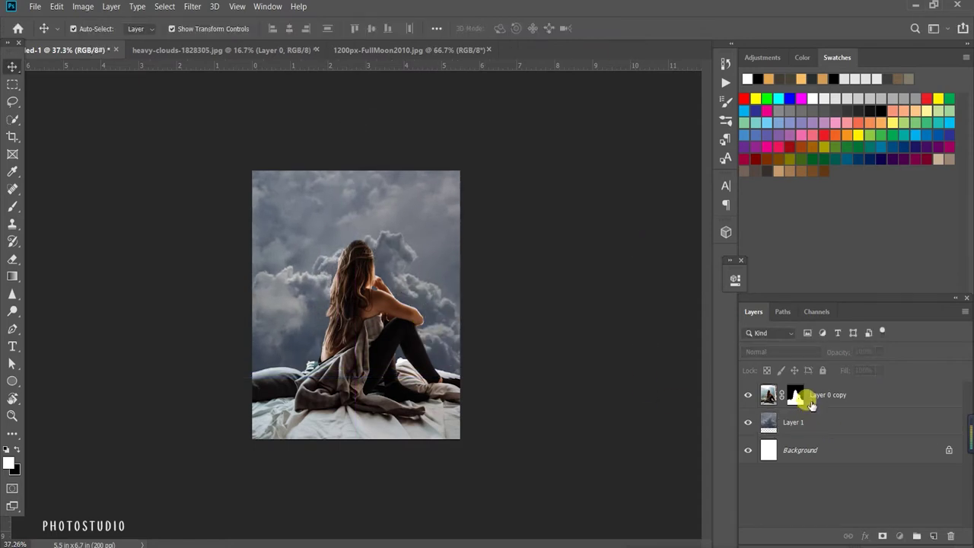
Step: Add a Color Balance adjustment to the woman with Cyan −16 and Blue +9
{"action": "left_click", "coordinate": [900, 536]}
{"action": "left_click", "coordinate": [888, 368]}
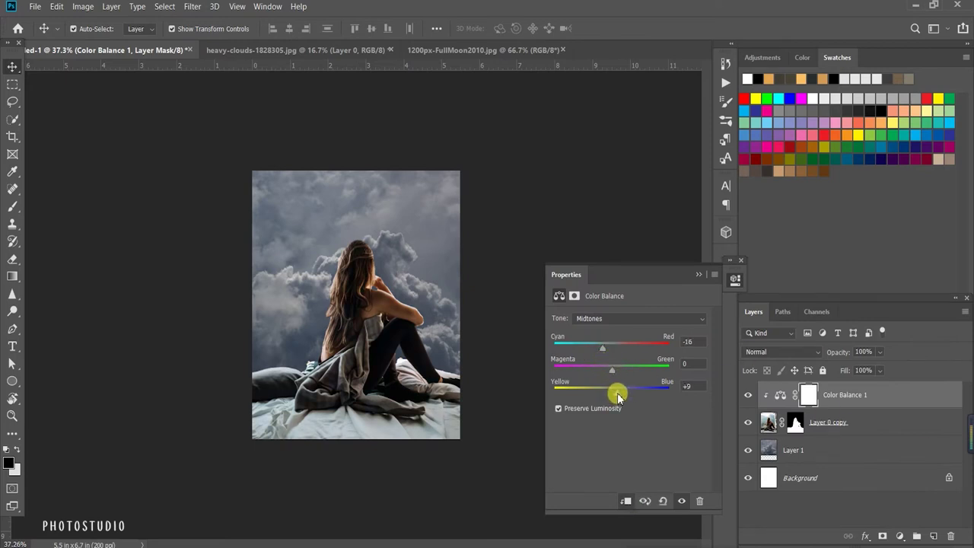
{"action": "left_click", "coordinate": [699, 275]}
Step: Add a Hue/Saturation adjustment with Saturation −16, clipped to the woman layer
{"action": "left_click", "coordinate": [900, 536]}
{"action": "left_click", "coordinate": [888, 358]}
{"action": "left_click", "coordinate": [627, 502]}
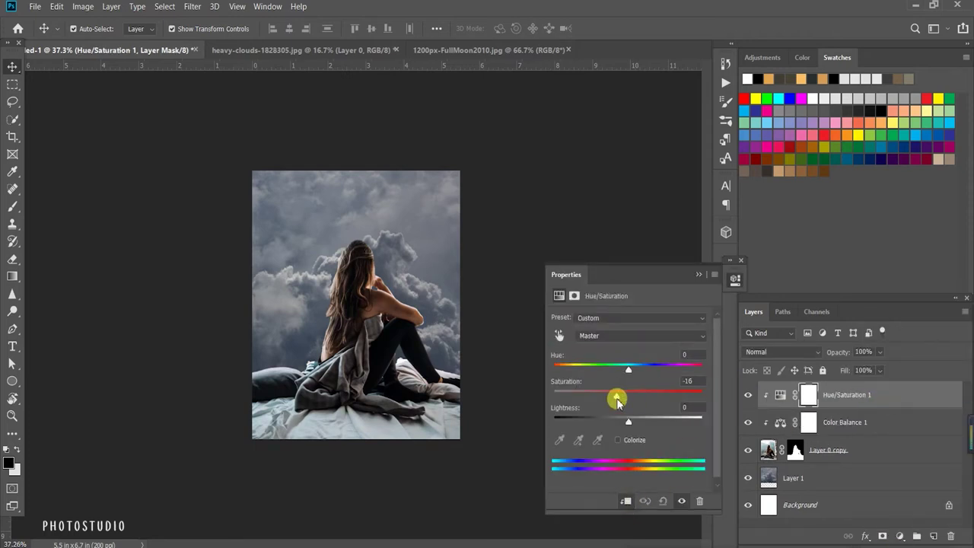
{"action": "left_click", "coordinate": [701, 277]}
{"action": "left_click", "coordinate": [879, 476]}
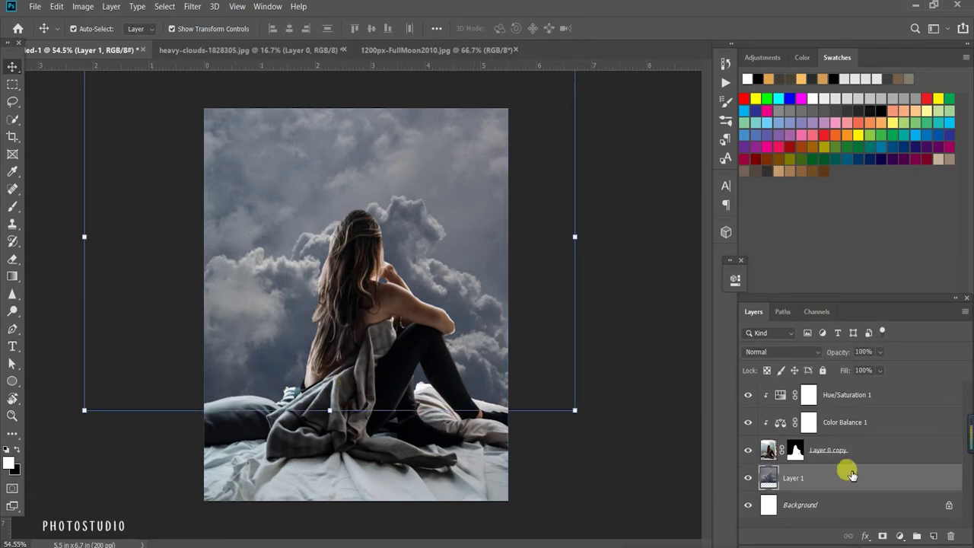
Step: Add a clipped Levels adjustment to the woman with Output white lowered to 193
{"action": "left_click", "coordinate": [847, 395]}
{"action": "left_click", "coordinate": [860, 444]}
{"action": "left_click", "coordinate": [900, 536]}
{"action": "left_click", "coordinate": [898, 354]}
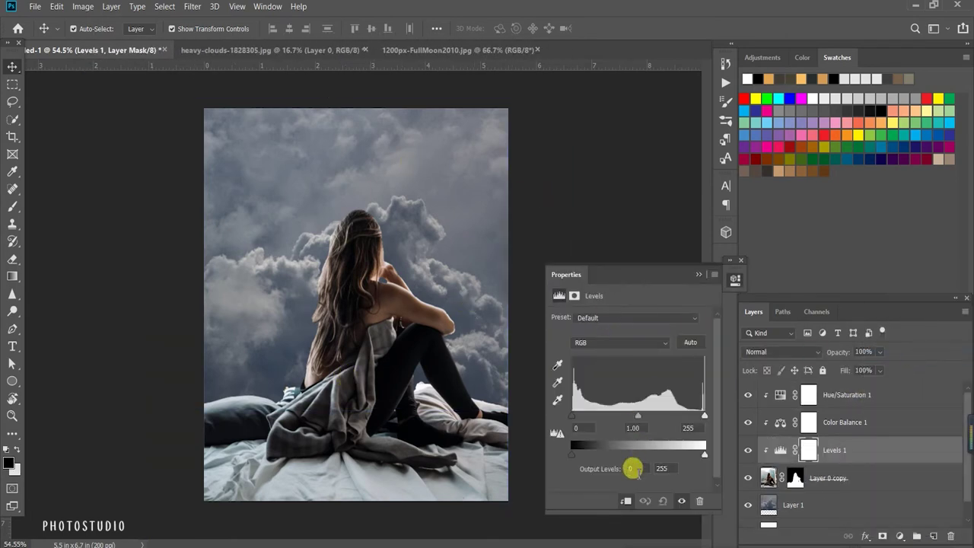
{"action": "mouse_move", "coordinate": [653, 451]}
{"action": "left_mouse_down"}
{"action": "mouse_move", "coordinate": [673, 457]}
{"action": "mouse_move", "coordinate": [653, 457]}
{"action": "mouse_move", "coordinate": [664, 461]}
{"action": "left_mouse_up"}
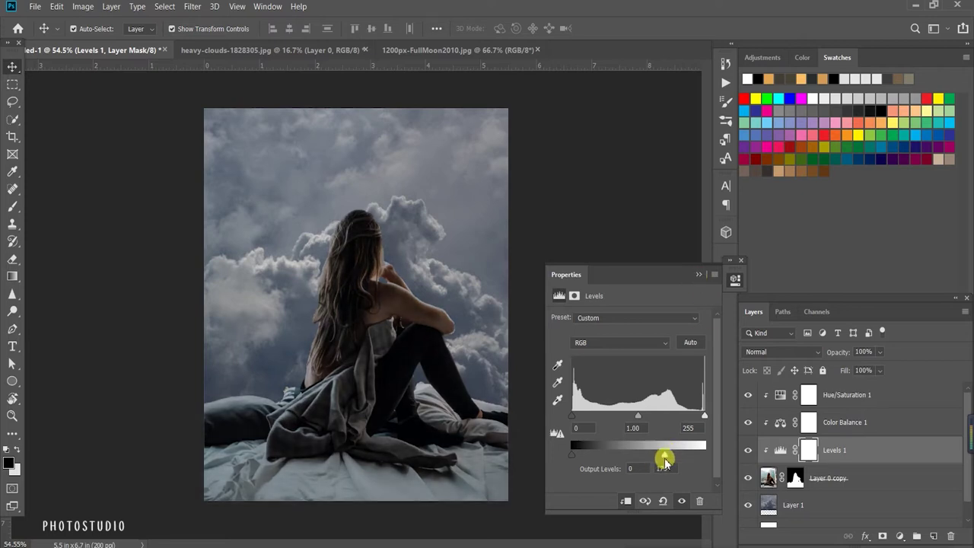
Step: Paint black on the Levels mask with an ~88 px brush over her hair
{"action": "key", "text": "b"}
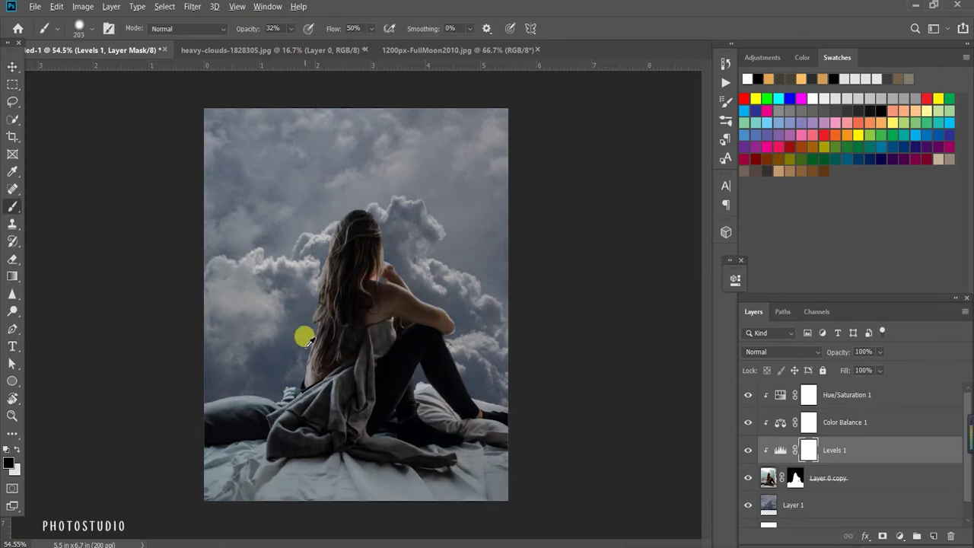
{"action": "key", "text": "bracketleft"}
{"action": "key", "text": "bracketleft"}
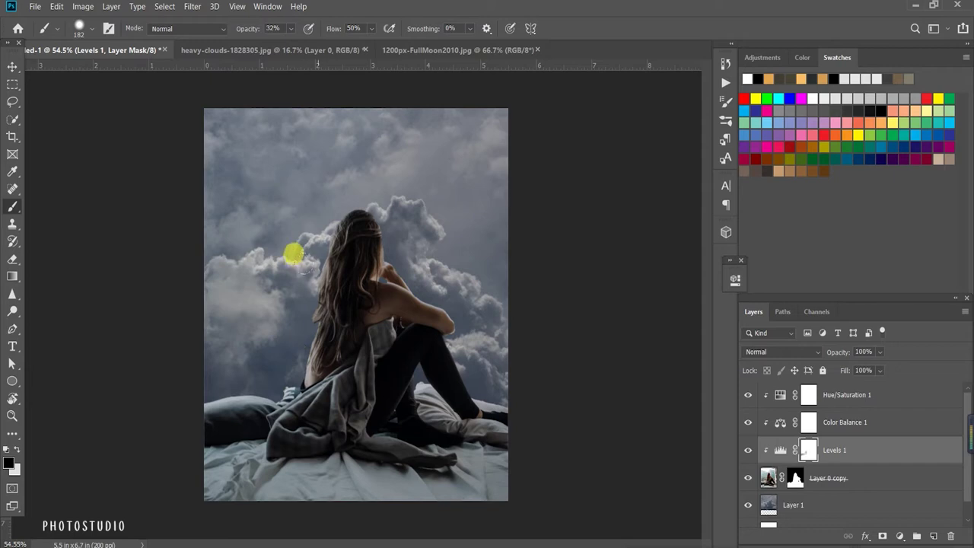
{"action": "mouse_move", "coordinate": [381, 256]}
{"action": "left_mouse_down"}
{"action": "mouse_move", "coordinate": [403, 282]}
{"action": "mouse_move", "coordinate": [394, 284]}
{"action": "left_mouse_up"}
{"action": "mouse_move", "coordinate": [456, 367]}
{"action": "left_mouse_down"}
{"action": "mouse_move", "coordinate": [457, 383]}
{"action": "mouse_move", "coordinate": [498, 397]}
{"action": "left_mouse_up"}
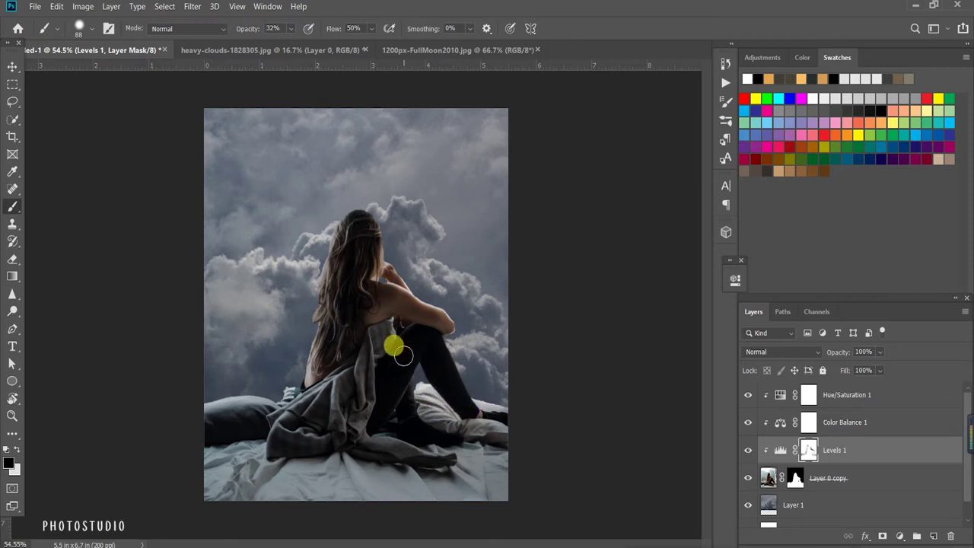
{"action": "left_click_drag", "start_coordinate": [384, 249], "coordinate": [336, 292]}
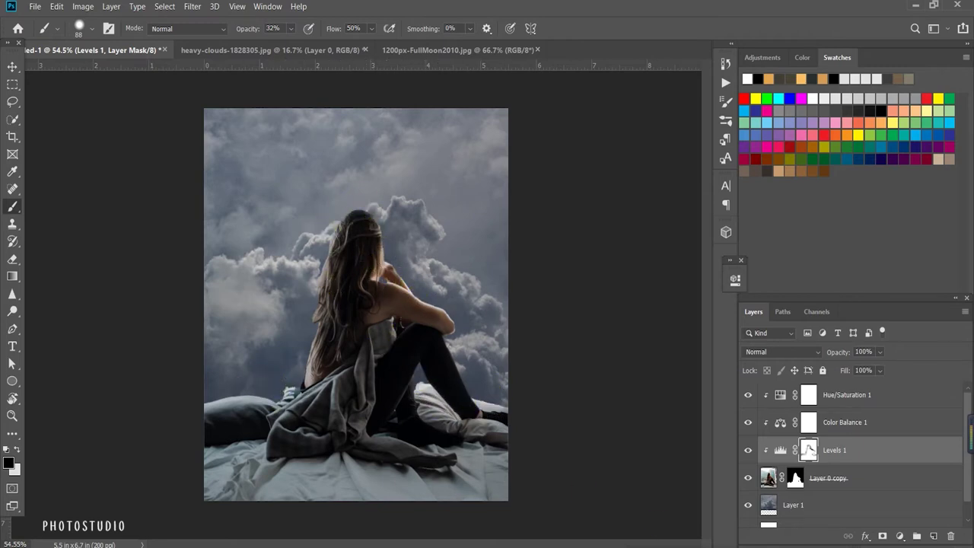
{"action": "left_click", "coordinate": [859, 503]}
Step: Add a Color Balance 2 clipped to the clouds, pushing their shadows toward yellow
{"action": "left_click", "coordinate": [900, 536]}
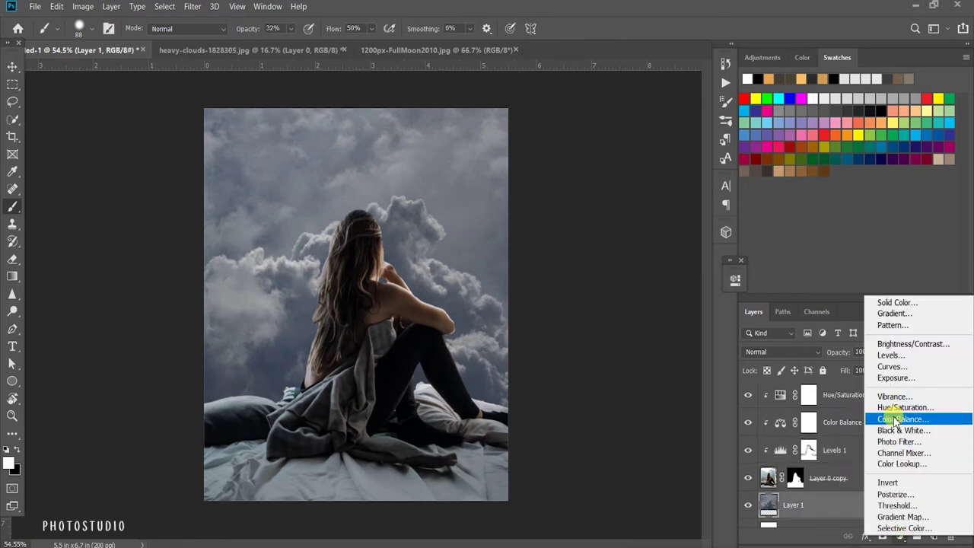
{"action": "left_click", "coordinate": [895, 419]}
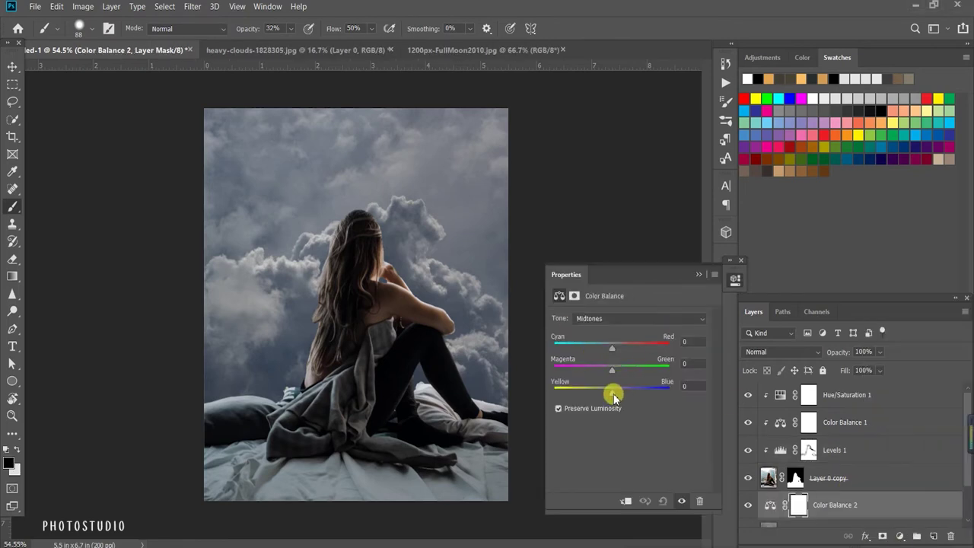
{"action": "left_click", "coordinate": [626, 502]}
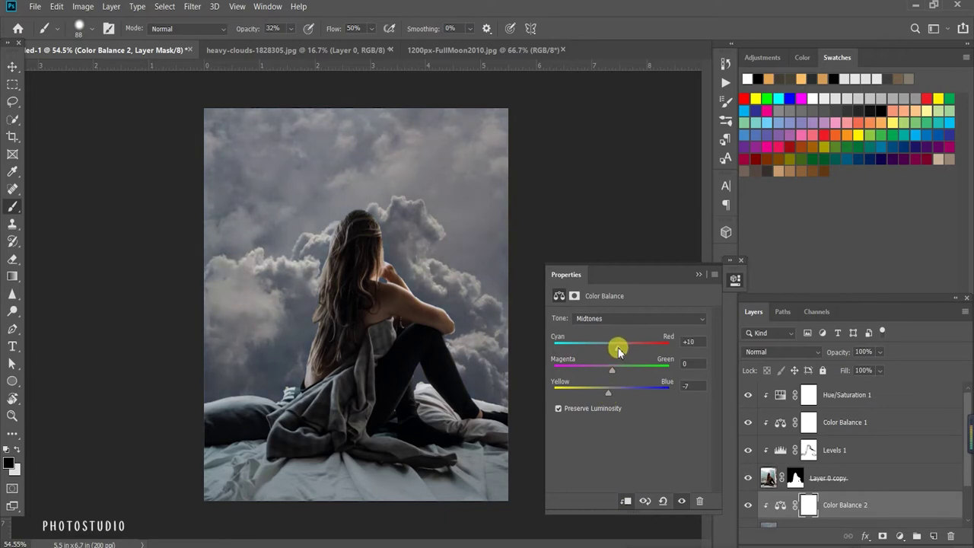
{"action": "left_click", "coordinate": [641, 318]}
{"action": "left_click", "coordinate": [644, 302]}
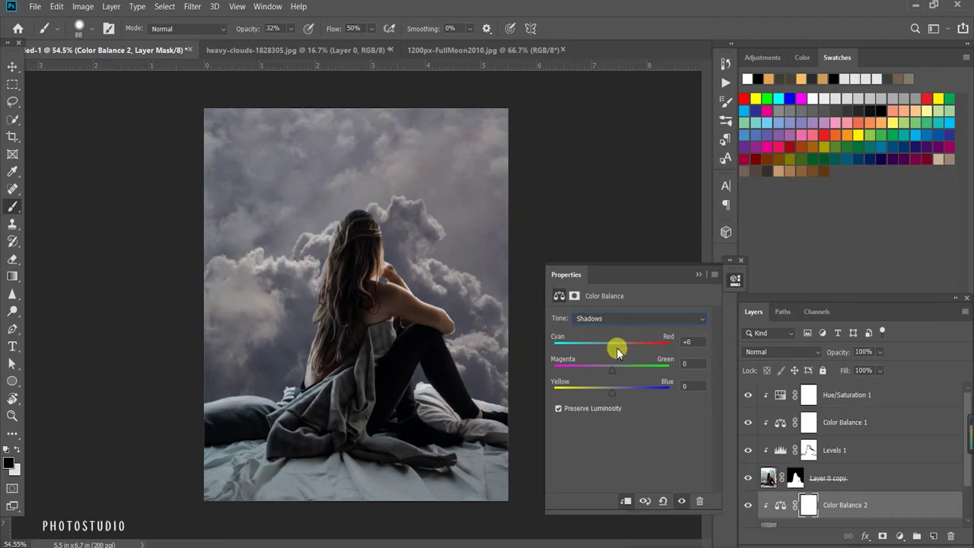
{"action": "left_click_drag", "start_coordinate": [618, 346], "coordinate": [615, 346]}
{"action": "left_click_drag", "start_coordinate": [614, 388], "coordinate": [606, 392]}
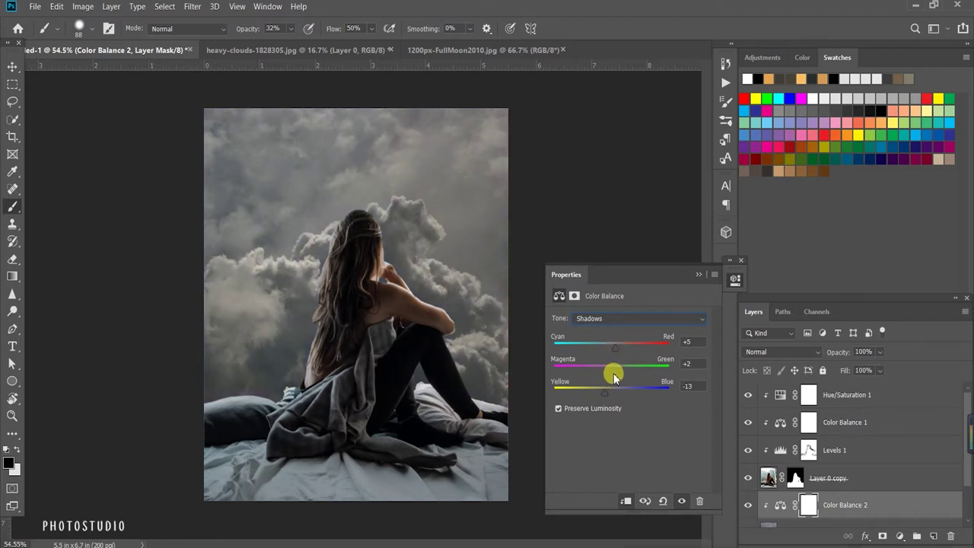
{"action": "left_click", "coordinate": [734, 279]}
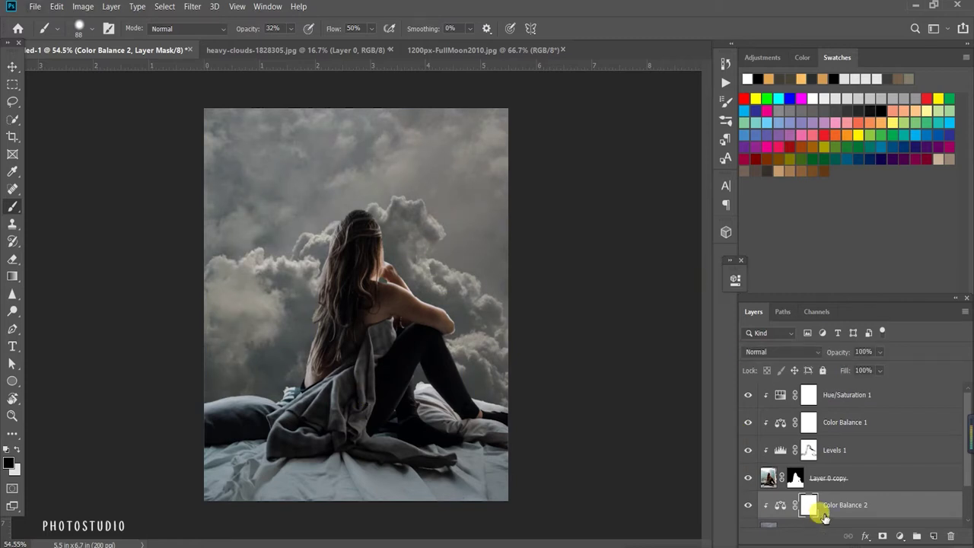
Step: Retune Color Balance 1: Midtones Cyan/Red −9, Magenta/Green −5, Shadows Yellow/Blue −10
{"action": "left_click", "coordinate": [823, 477]}
{"action": "double_click", "coordinate": [781, 422]}
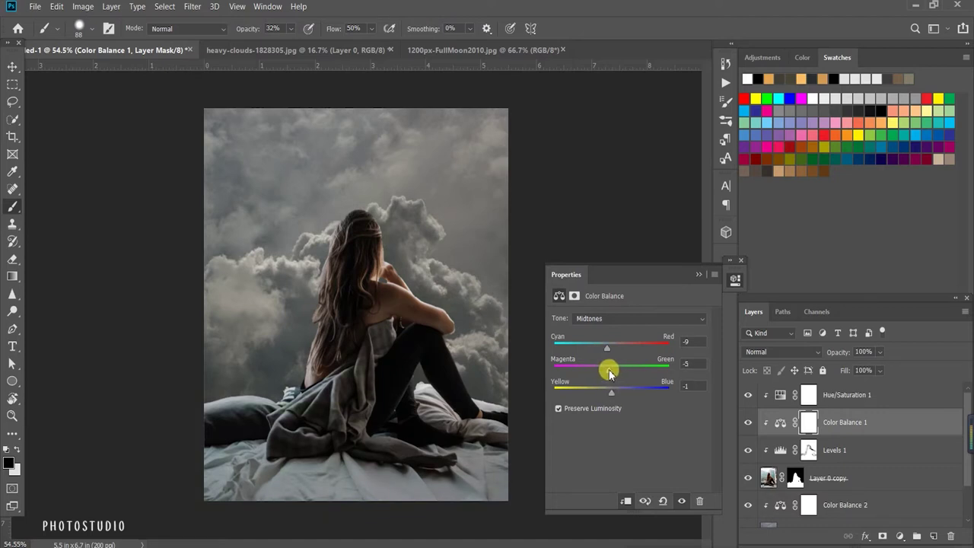
{"action": "left_click", "coordinate": [628, 320]}
{"action": "left_click", "coordinate": [598, 325]}
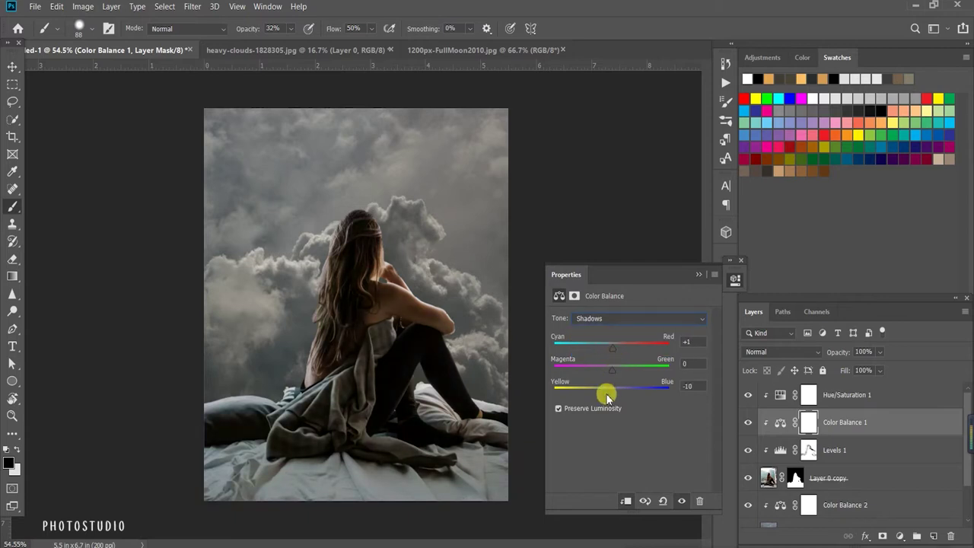
{"action": "left_click", "coordinate": [699, 274]}
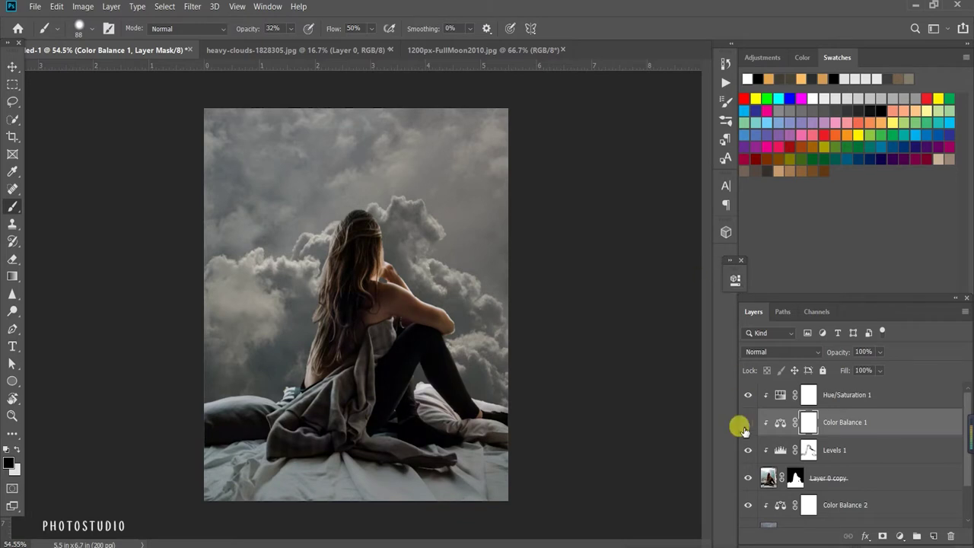
{"action": "key", "text": "ctrl+0"}
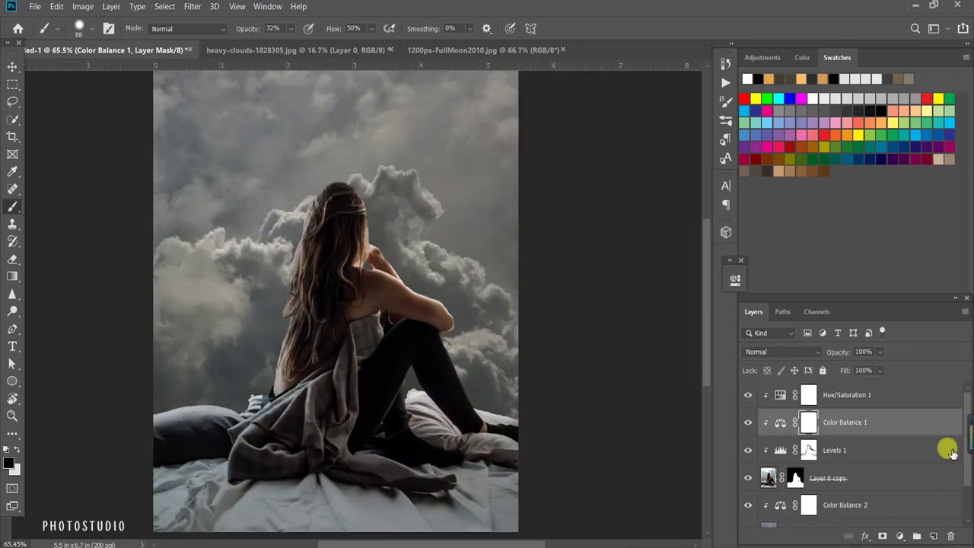
Step: Add a clipped Layer 2 above the woman and brush darker shading over the bedsheet
{"action": "left_click", "coordinate": [944, 478]}
{"action": "left_click", "coordinate": [933, 536]}
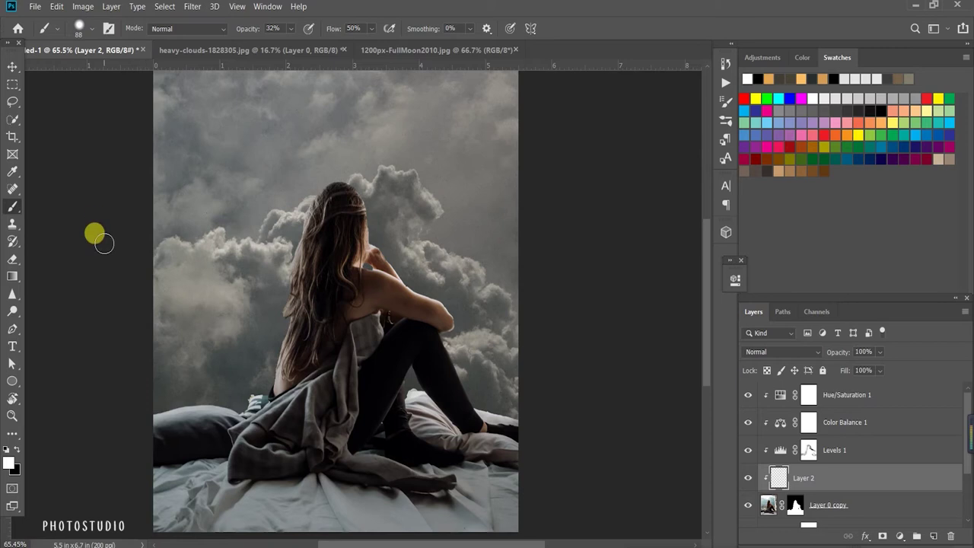
{"action": "left_click", "coordinate": [92, 28]}
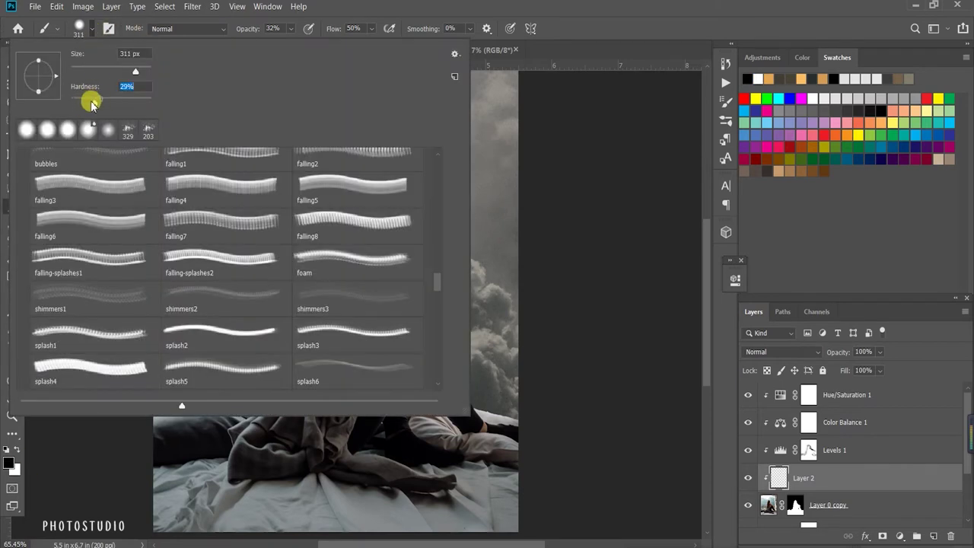
{"action": "left_click", "coordinate": [558, 137]}
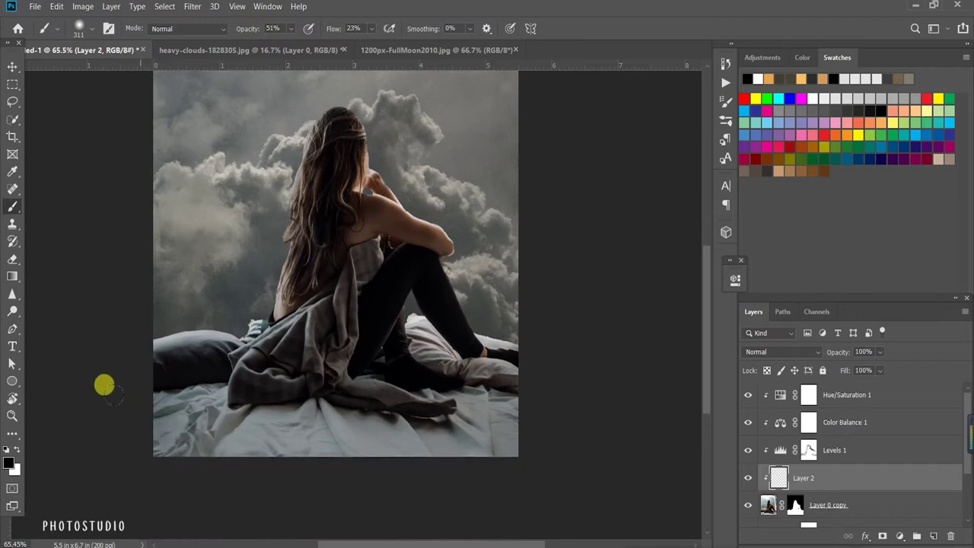
{"action": "mouse_move", "coordinate": [102, 383]}
{"action": "left_mouse_down"}
{"action": "mouse_move", "coordinate": [381, 404]}
{"action": "mouse_move", "coordinate": [444, 342]}
{"action": "mouse_move", "coordinate": [383, 409]}
{"action": "left_mouse_up"}
{"action": "mouse_move", "coordinate": [340, 449]}
{"action": "left_mouse_down"}
{"action": "mouse_move", "coordinate": [174, 413]}
{"action": "mouse_move", "coordinate": [131, 365]}
{"action": "mouse_move", "coordinate": [316, 383]}
{"action": "mouse_move", "coordinate": [492, 419]}
{"action": "mouse_move", "coordinate": [267, 435]}
{"action": "mouse_move", "coordinate": [105, 389]}
{"action": "mouse_move", "coordinate": [539, 413]}
{"action": "mouse_move", "coordinate": [507, 366]}
{"action": "mouse_move", "coordinate": [404, 441]}
{"action": "mouse_move", "coordinate": [57, 375]}
{"action": "left_mouse_up"}
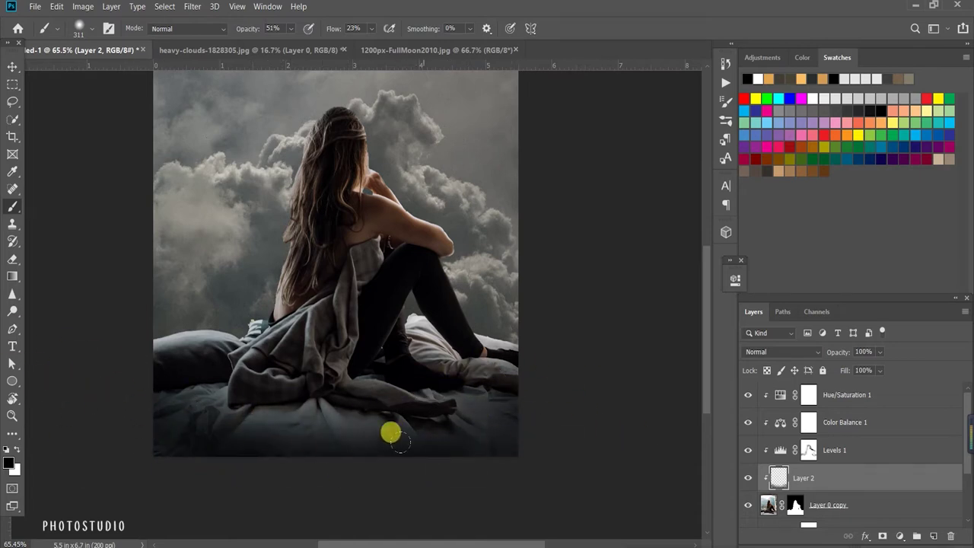
Step: Set Layer 2 to Multiply at 89% opacity and compare the result with it hidden
{"action": "scroll", "coordinate": [396, 440], "scroll_direction": "down", "scroll_amount": 2}
{"action": "left_click", "coordinate": [815, 351]}
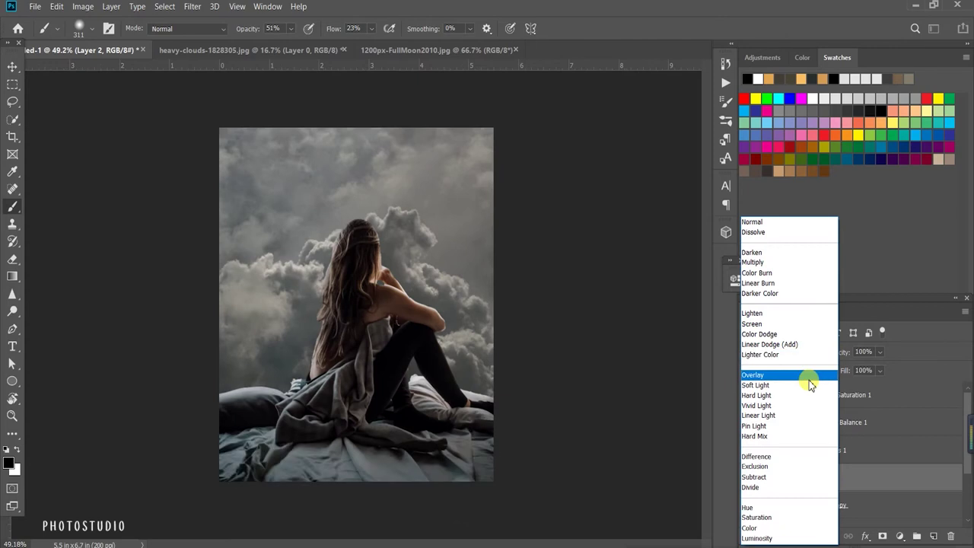
{"action": "left_click", "coordinate": [754, 262]}
{"action": "left_click_drag", "start_coordinate": [880, 353], "coordinate": [888, 369]}
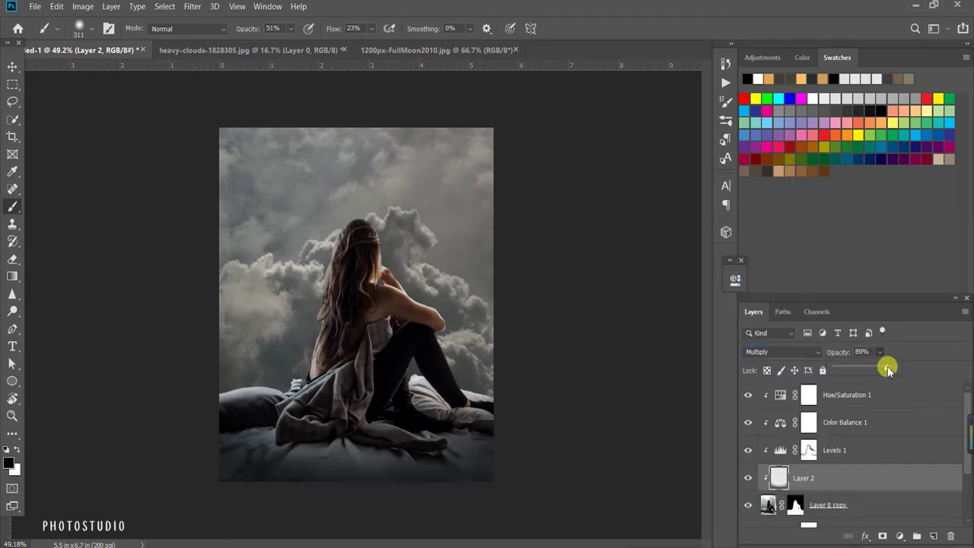
{"action": "left_click", "coordinate": [748, 479]}
{"action": "left_click", "coordinate": [748, 480]}
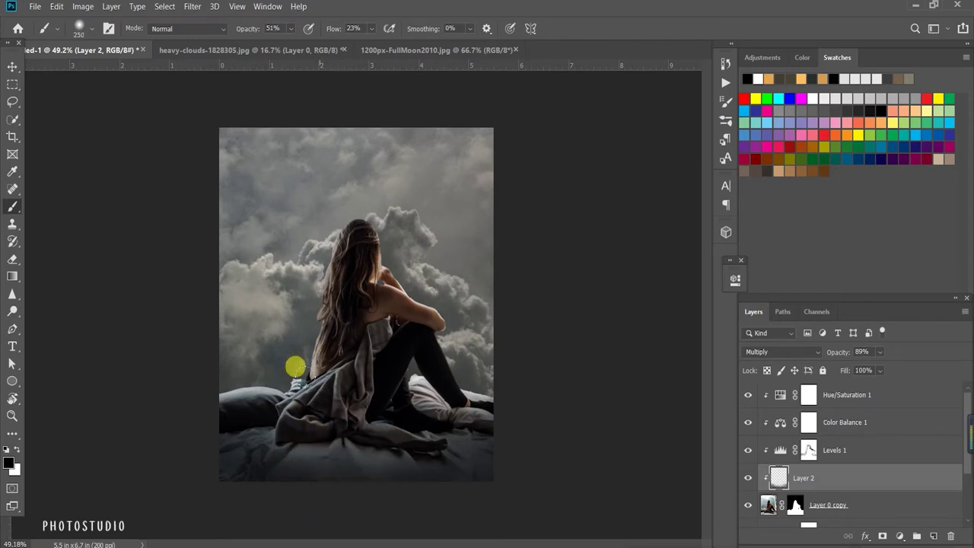
{"action": "scroll", "coordinate": [335, 373], "scroll_direction": "down", "scroll_amount": 1}
{"action": "scroll", "coordinate": [256, 313], "scroll_direction": "up", "scroll_amount": 1}
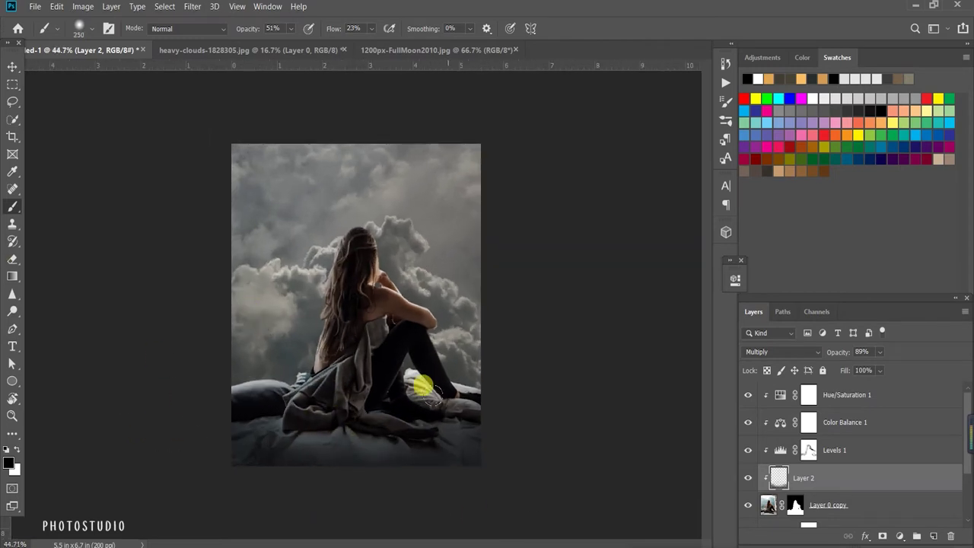
{"action": "scroll", "coordinate": [407, 396], "scroll_direction": "up", "scroll_amount": 1}
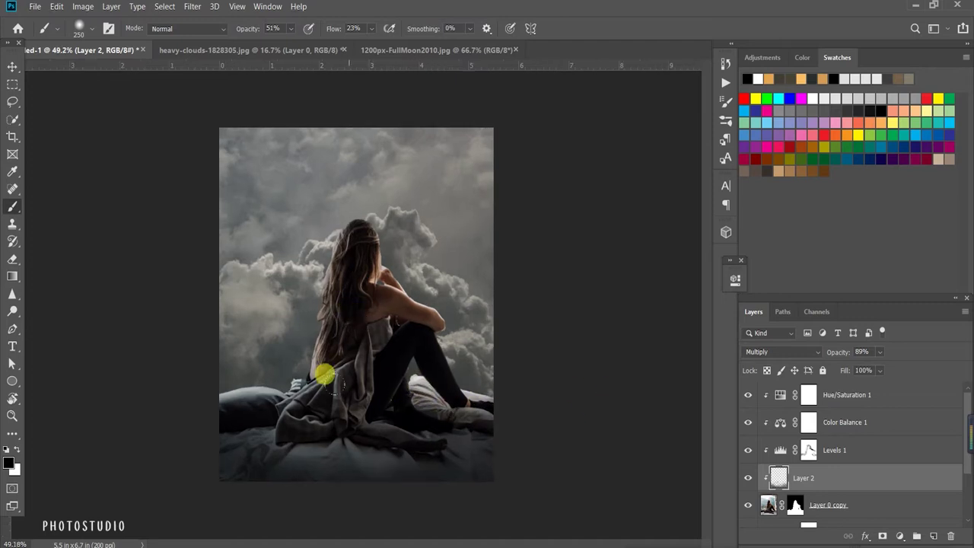
{"action": "scroll", "coordinate": [114, 358], "scroll_direction": "down", "scroll_amount": 1}
{"action": "scroll", "coordinate": [228, 274], "scroll_direction": "up", "scroll_amount": 2}
{"action": "key", "text": "v"}
{"action": "left_click", "coordinate": [86, 170]}
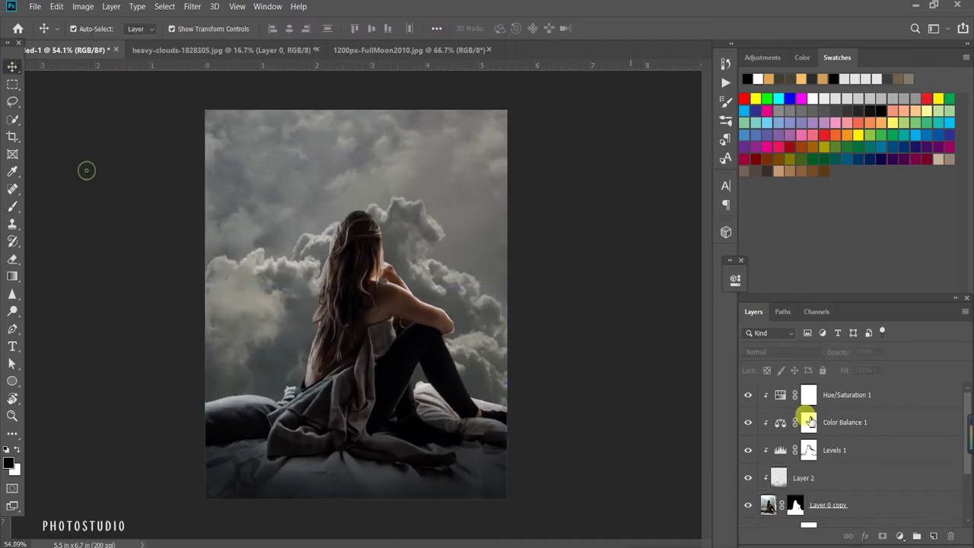
Step: Add Layer 3 filled with 50% gray and set it to Overlay blending
{"action": "left_click", "coordinate": [828, 477]}
{"action": "key", "text": "ctrl+shift+alt+n"}
{"action": "key", "text": "shift+F5"}
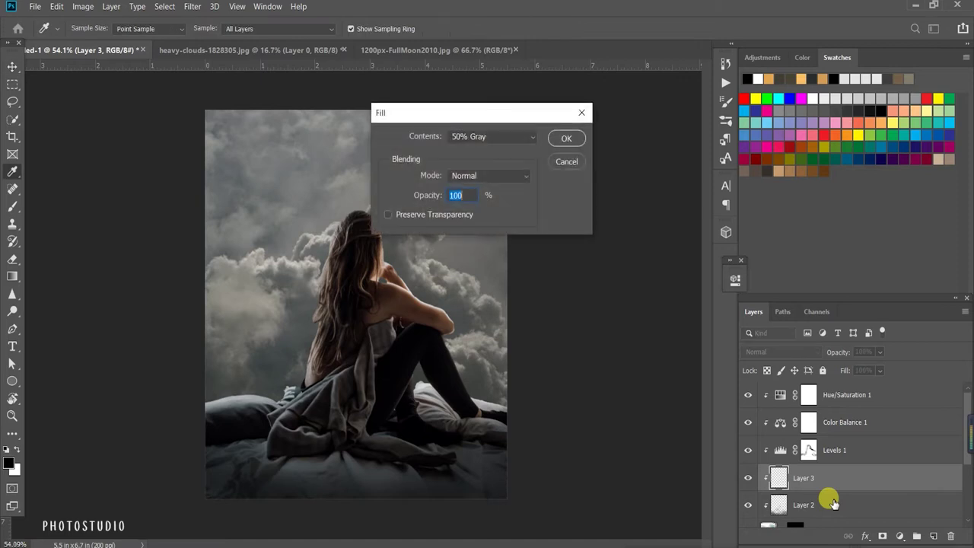
{"action": "left_click", "coordinate": [562, 137]}
{"action": "left_click", "coordinate": [783, 351]}
{"action": "left_click", "coordinate": [809, 354]}
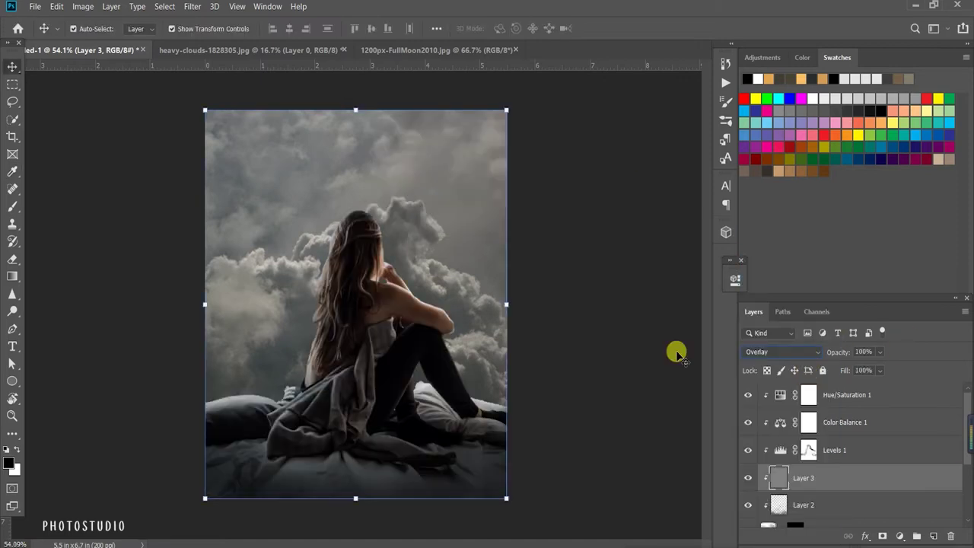
Step: Dodge Layer 3 to brighten the woman's hair, shoulder and back
{"action": "left_click", "coordinate": [13, 311]}
{"action": "key", "text": "Return"}
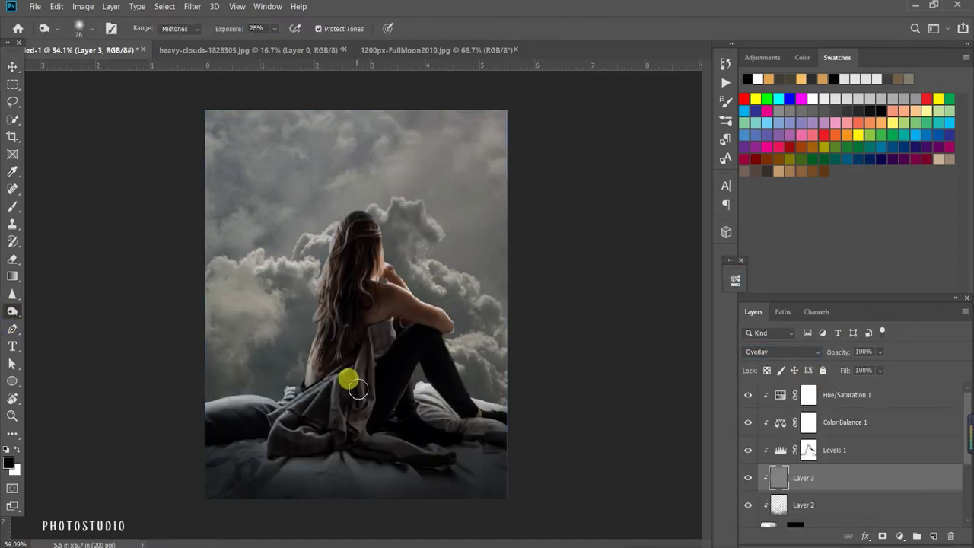
{"action": "scroll", "coordinate": [343, 378], "scroll_direction": "up", "scroll_amount": 2}
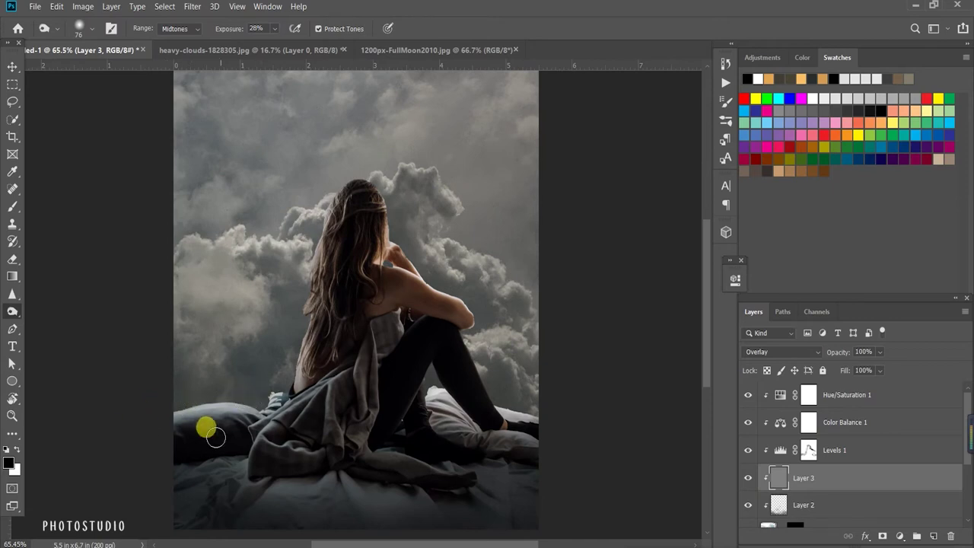
{"action": "scroll", "coordinate": [274, 483], "scroll_direction": "down", "scroll_amount": 2}
{"action": "mouse_move", "coordinate": [239, 460]}
{"action": "left_mouse_down"}
{"action": "mouse_move", "coordinate": [299, 355]}
{"action": "mouse_move", "coordinate": [443, 500]}
{"action": "mouse_move", "coordinate": [457, 424]}
{"action": "mouse_move", "coordinate": [583, 544]}
{"action": "left_mouse_up"}
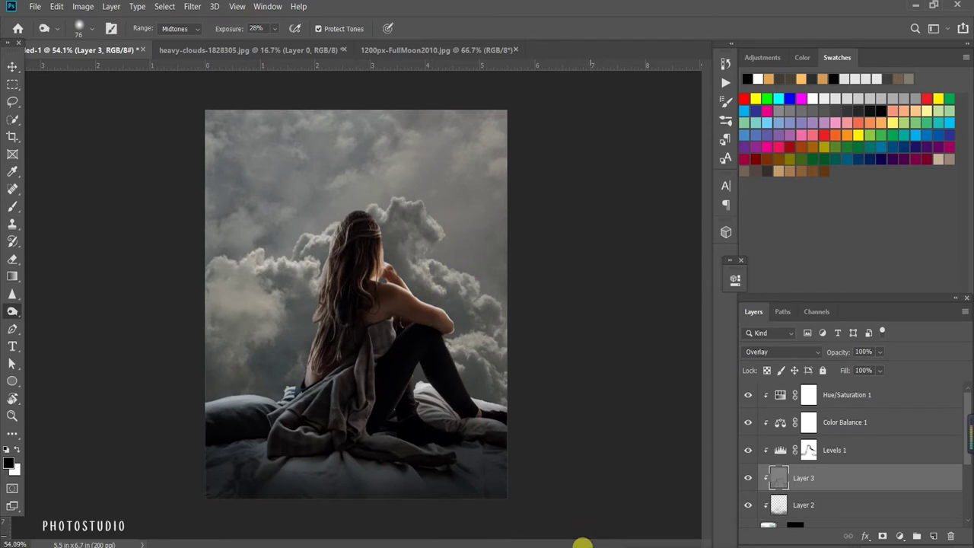
{"action": "scroll", "coordinate": [449, 296], "scroll_direction": "up", "scroll_amount": 2}
{"action": "left_click_drag", "start_coordinate": [509, 344], "coordinate": [363, 297]}
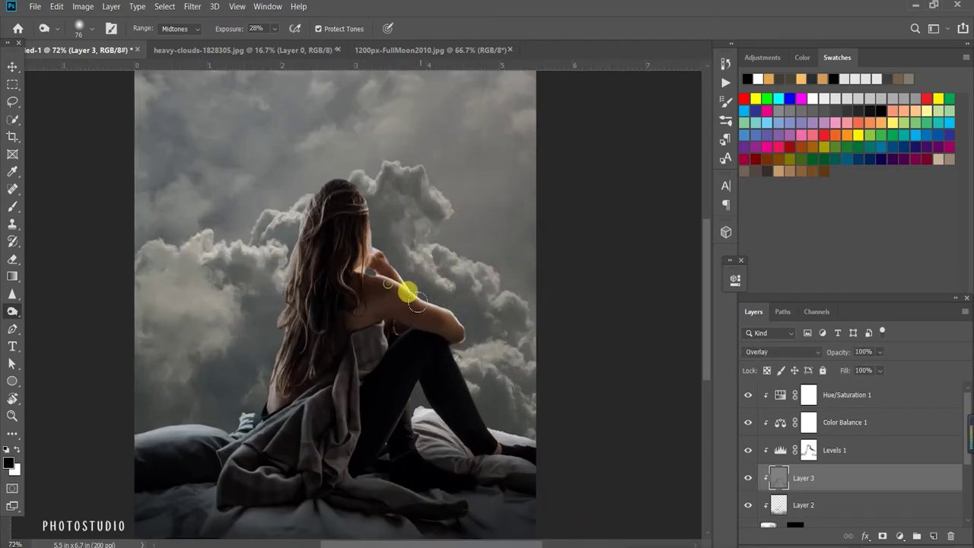
{"action": "mouse_move", "coordinate": [315, 292]}
{"action": "left_mouse_down"}
{"action": "mouse_move", "coordinate": [446, 333]}
{"action": "mouse_move", "coordinate": [383, 446]}
{"action": "mouse_move", "coordinate": [341, 297]}
{"action": "left_mouse_up"}
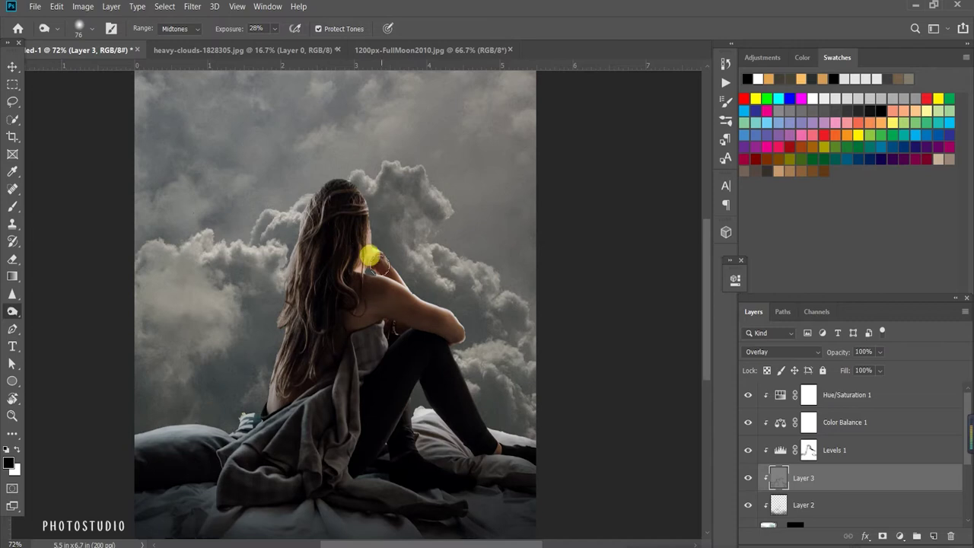
{"action": "mouse_move", "coordinate": [371, 258]}
{"action": "left_mouse_down"}
{"action": "mouse_move", "coordinate": [290, 361]}
{"action": "mouse_move", "coordinate": [372, 318]}
{"action": "left_mouse_up"}
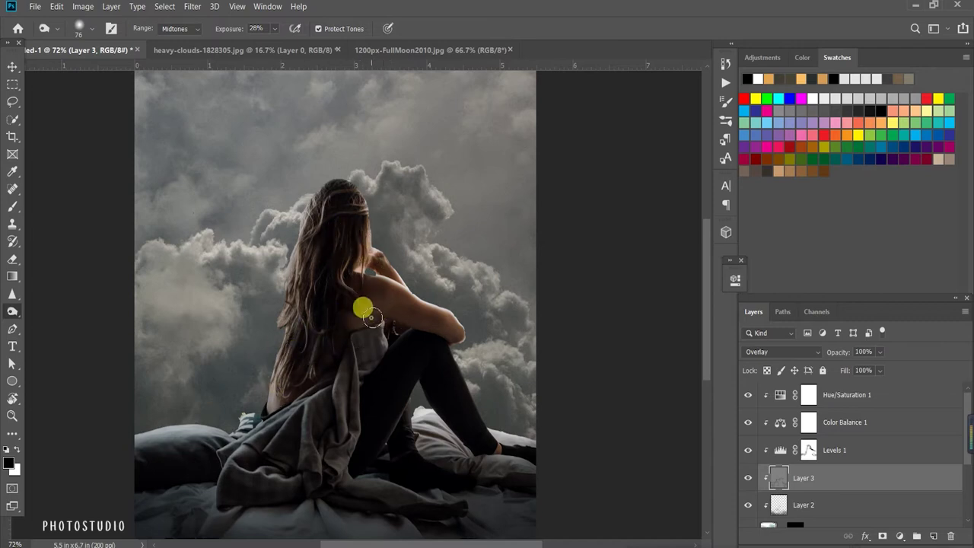
{"action": "scroll", "coordinate": [280, 325], "scroll_direction": "down", "scroll_amount": 3}
Step: Burn Layer 3 to slightly darken the skin across the shoulder, back and arm
{"action": "right_click", "coordinate": [12, 312]}
{"action": "left_click", "coordinate": [61, 326]}
{"action": "scroll", "coordinate": [380, 318], "scroll_direction": "up", "scroll_amount": 3}
{"action": "left_click_drag", "start_coordinate": [409, 259], "coordinate": [350, 259]}
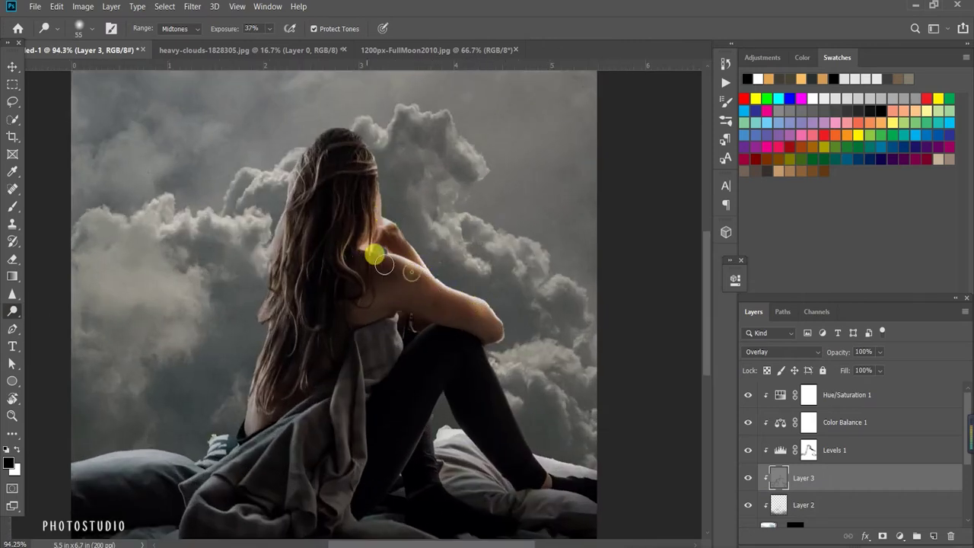
{"action": "left_click_drag", "start_coordinate": [350, 258], "coordinate": [514, 309]}
{"action": "scroll", "coordinate": [588, 456], "scroll_direction": "down", "scroll_amount": 2}
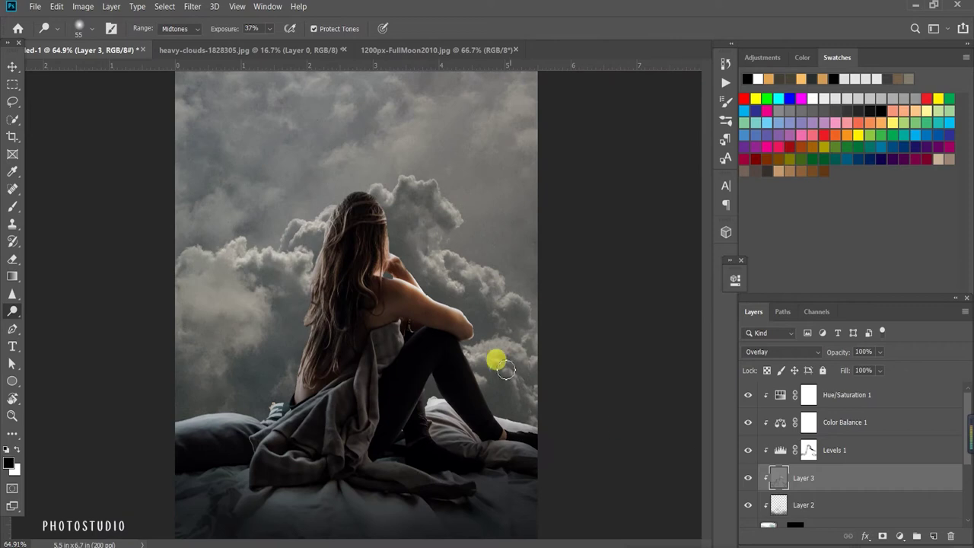
{"action": "scroll", "coordinate": [455, 245], "scroll_direction": "up", "scroll_amount": 3}
{"action": "scroll", "coordinate": [509, 305], "scroll_direction": "down", "scroll_amount": 2}
{"action": "scroll", "coordinate": [510, 304], "scroll_direction": "up", "scroll_amount": 1}
{"action": "scroll", "coordinate": [664, 424], "scroll_direction": "down", "scroll_amount": 1}
{"action": "scroll", "coordinate": [355, 294], "scroll_direction": "down", "scroll_amount": 1}
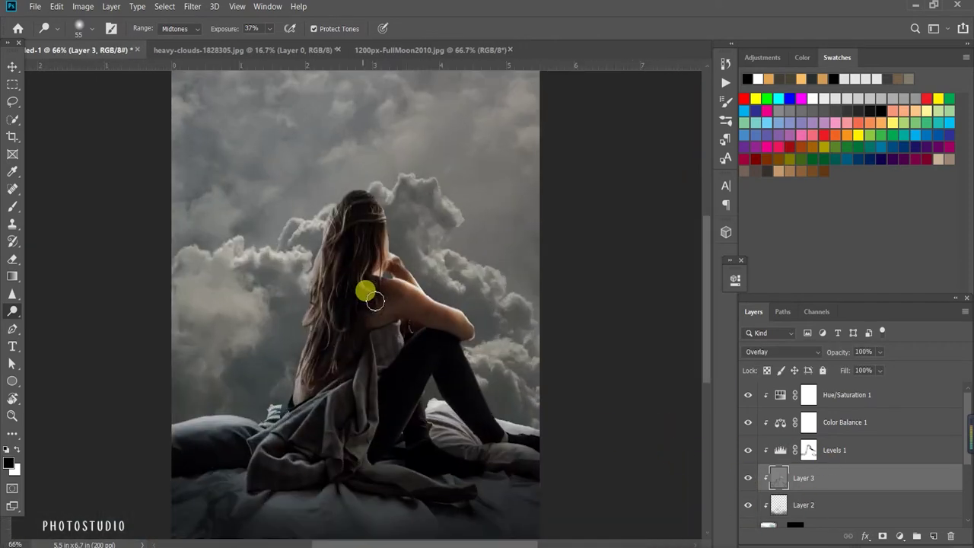
{"action": "scroll", "coordinate": [354, 294], "scroll_direction": "up", "scroll_amount": 2}
{"action": "scroll", "coordinate": [402, 367], "scroll_direction": "down", "scroll_amount": 1}
{"action": "scroll", "coordinate": [403, 368], "scroll_direction": "down", "scroll_amount": 1}
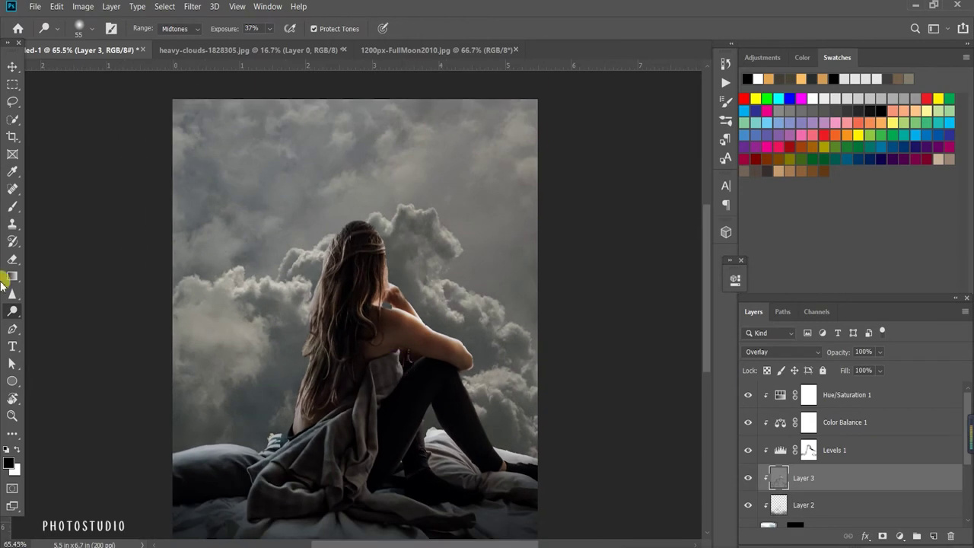
Step: Switch to the Move tool and deselect Layer 3
{"action": "right_click", "coordinate": [12, 311]}
{"action": "left_click", "coordinate": [589, 352]}
{"action": "left_click", "coordinate": [12, 66]}
{"action": "left_click", "coordinate": [883, 481], "text": "ctrl"}
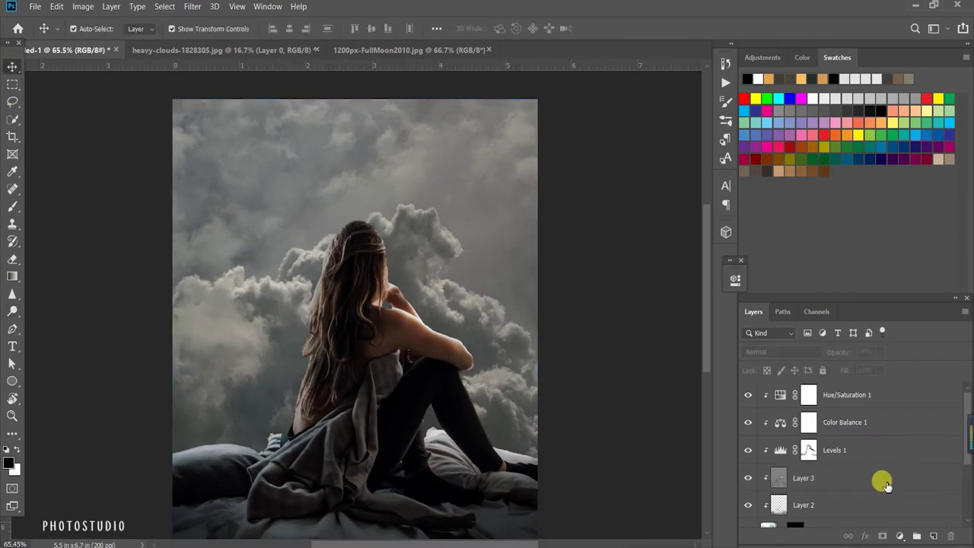
Step: Add Layer 4 above Layer 0 copy, paint sampled grey, set Screen at about 60% opacity
{"action": "scroll", "coordinate": [883, 457], "scroll_direction": "down", "scroll_amount": 3}
{"action": "left_click", "coordinate": [872, 453]}
{"action": "left_click", "coordinate": [934, 536]}
{"action": "key", "text": "b"}
{"action": "left_click_drag", "start_coordinate": [440, 285], "coordinate": [219, 320]}
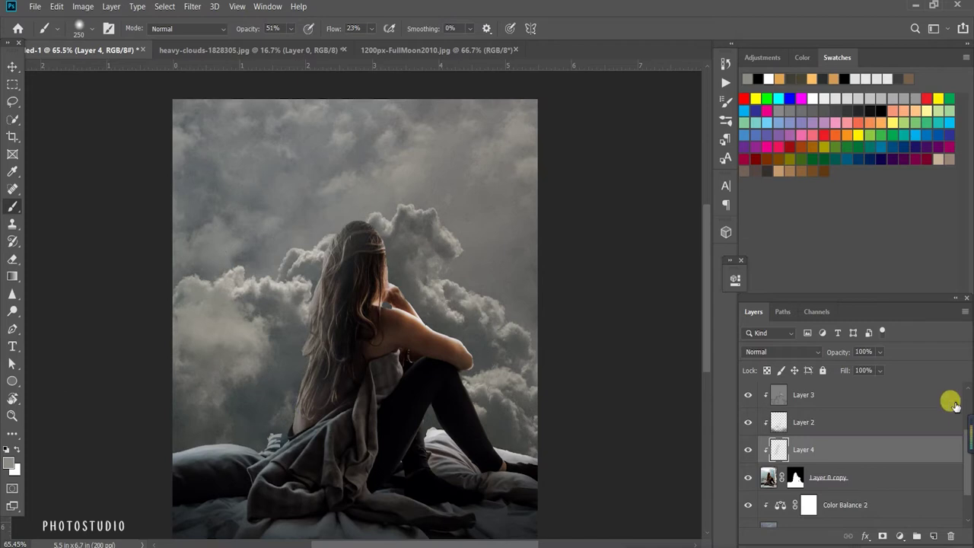
{"action": "left_click", "coordinate": [783, 352]}
{"action": "left_click", "coordinate": [769, 344]}
{"action": "left_click", "coordinate": [776, 351]}
{"action": "left_click", "coordinate": [770, 324]}
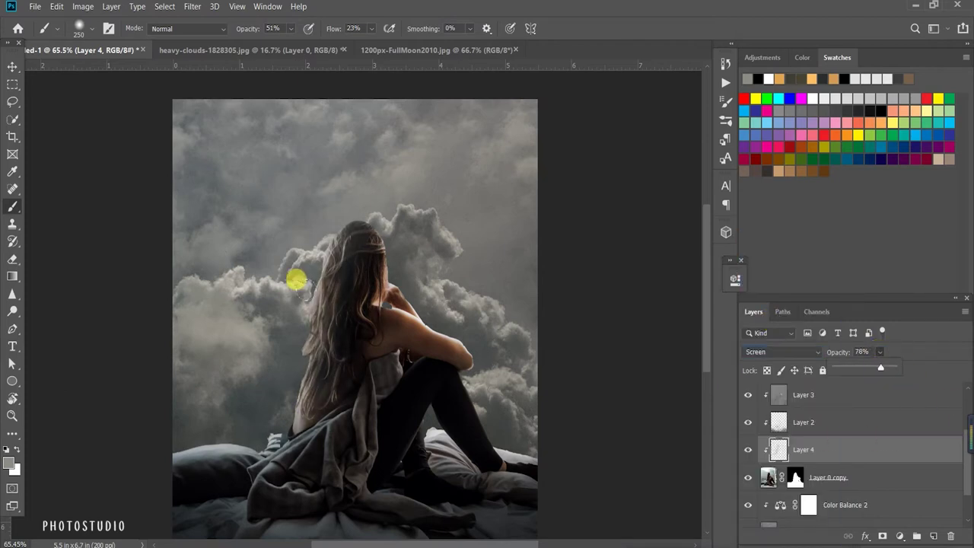
{"action": "key", "text": "ctrl+minus"}
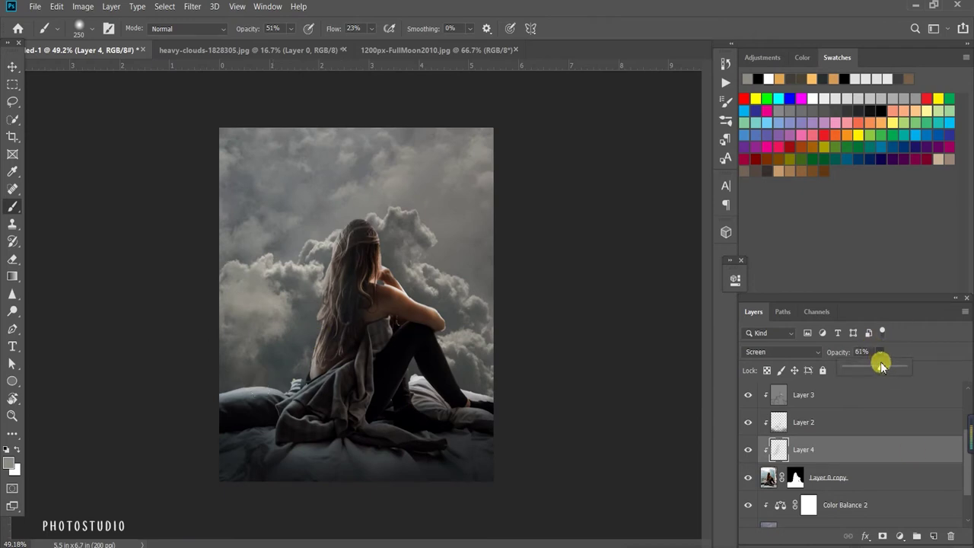
{"action": "key", "text": "ctrl+plus"}
{"action": "left_click", "coordinate": [462, 240]}
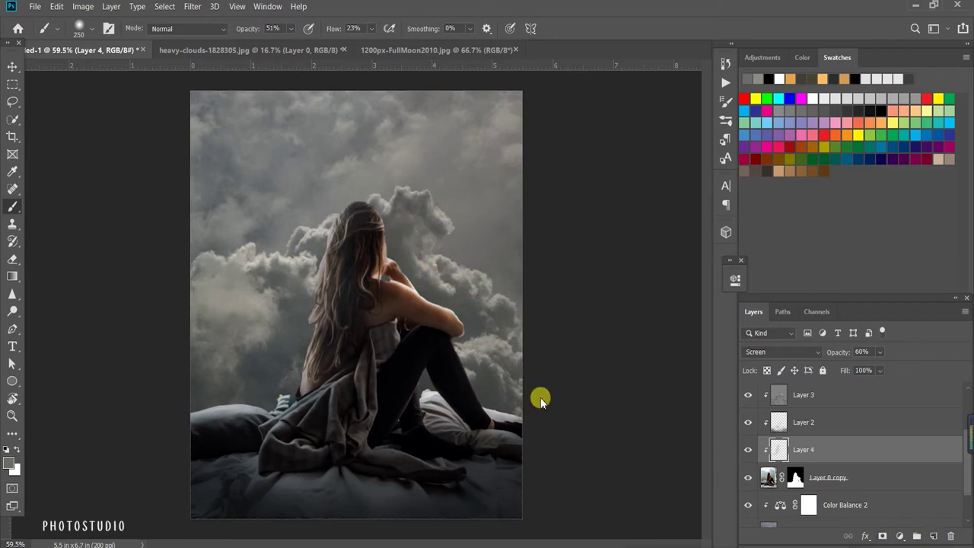
Step: Add Screen Layer 5 at about half opacity with a 175 brush, and lower Layer 4's opacity
{"action": "left_click", "coordinate": [932, 537]}
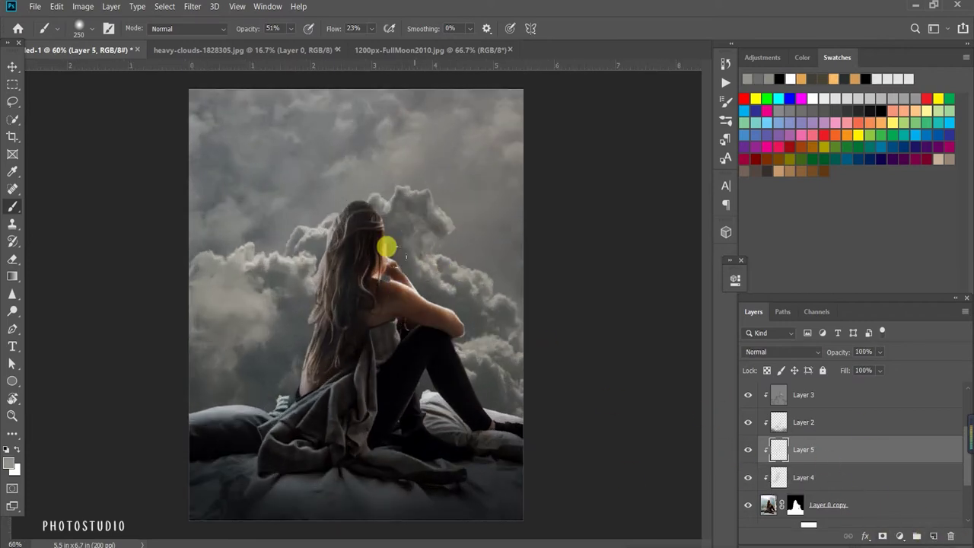
{"action": "left_click_drag", "start_coordinate": [385, 228], "coordinate": [370, 239]}
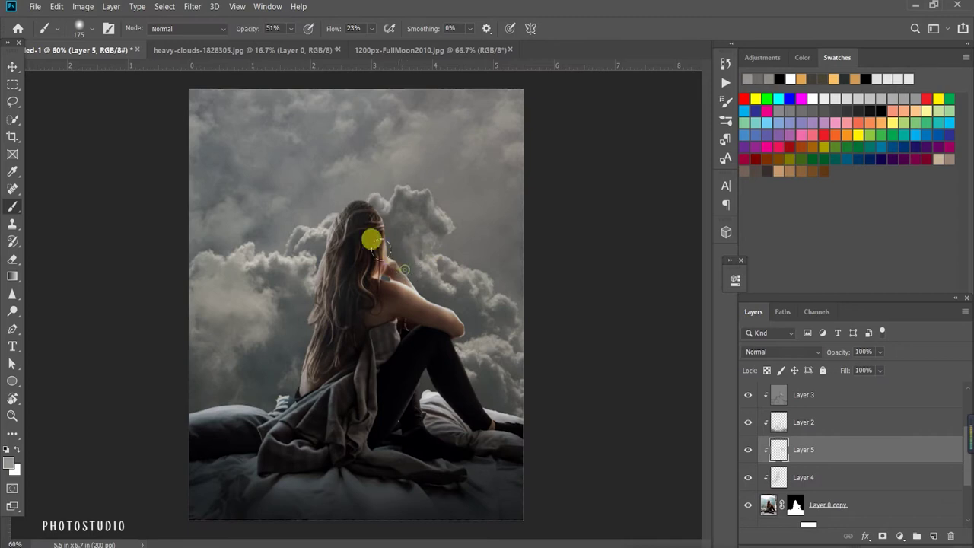
{"action": "left_click", "coordinate": [783, 352]}
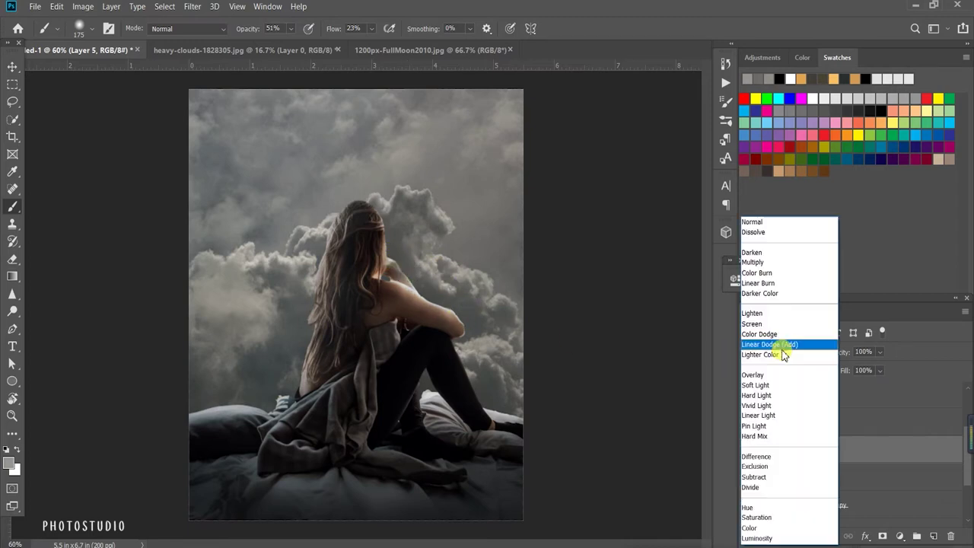
{"action": "left_click", "coordinate": [754, 323]}
{"action": "left_click", "coordinate": [880, 351]}
{"action": "left_click_drag", "start_coordinate": [880, 356], "coordinate": [865, 369]}
{"action": "scroll", "coordinate": [116, 291], "scroll_direction": "down", "scroll_amount": 2}
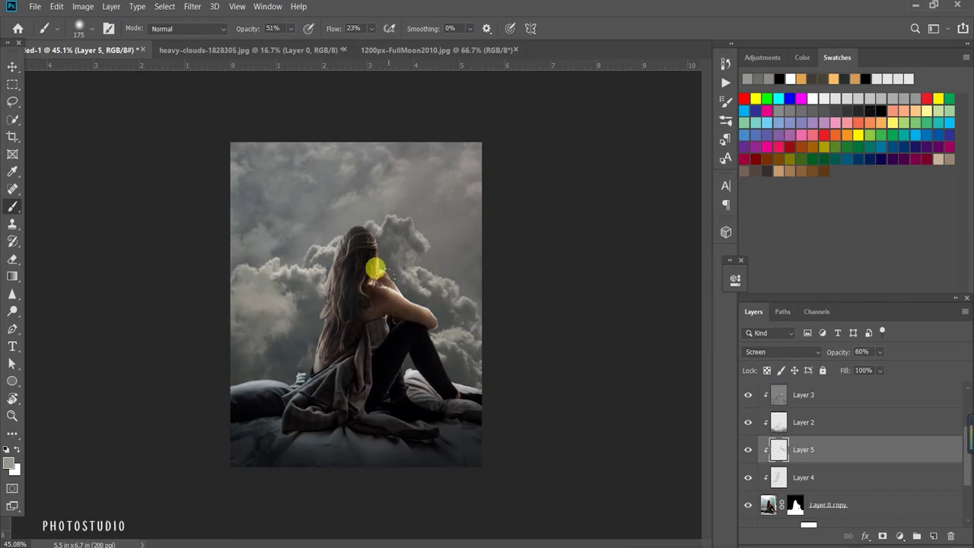
{"action": "scroll", "coordinate": [116, 323], "scroll_direction": "up", "scroll_amount": 1}
{"action": "left_click", "coordinate": [881, 353]}
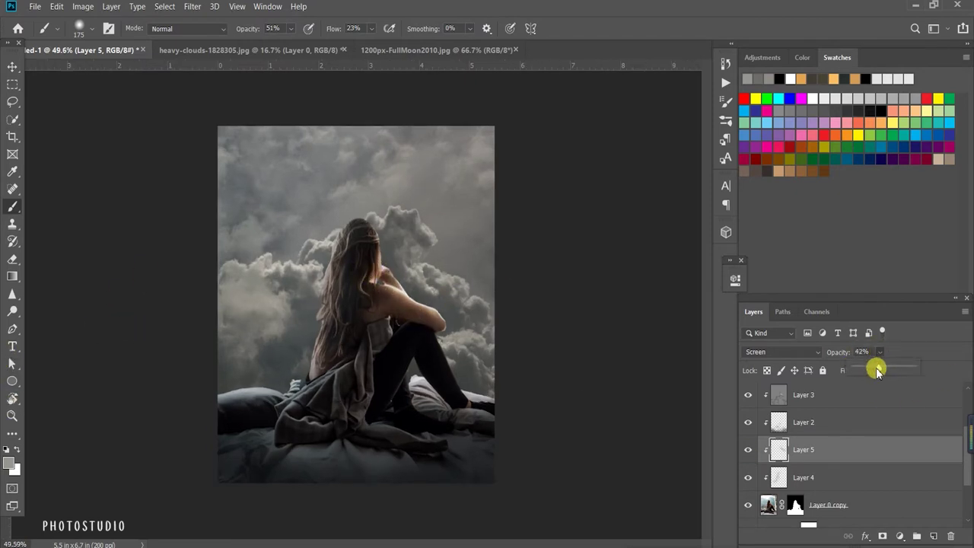
{"action": "left_click", "coordinate": [834, 476]}
{"action": "left_click", "coordinate": [880, 352]}
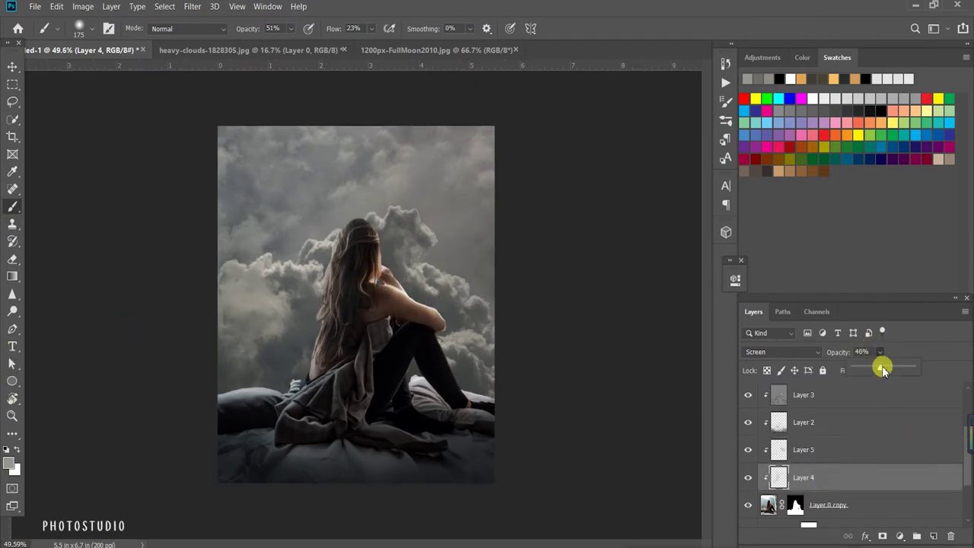
{"action": "scroll", "coordinate": [292, 298], "scroll_direction": "up", "scroll_amount": 2}
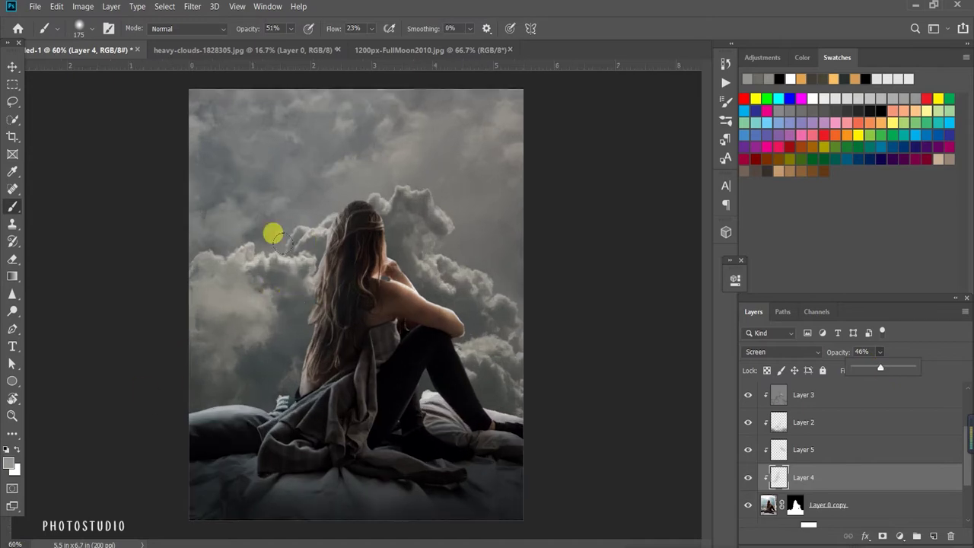
{"action": "scroll", "coordinate": [299, 373], "scroll_direction": "down", "scroll_amount": 2}
Step: Return to the Dodge tool with the gray Overlay Layer 3 selected
{"action": "left_click", "coordinate": [12, 310]}
{"action": "scroll", "coordinate": [373, 308], "scroll_direction": "up", "scroll_amount": 2}
{"action": "left_click", "coordinate": [828, 396]}
{"action": "scroll", "coordinate": [338, 259], "scroll_direction": "up", "scroll_amount": 1}
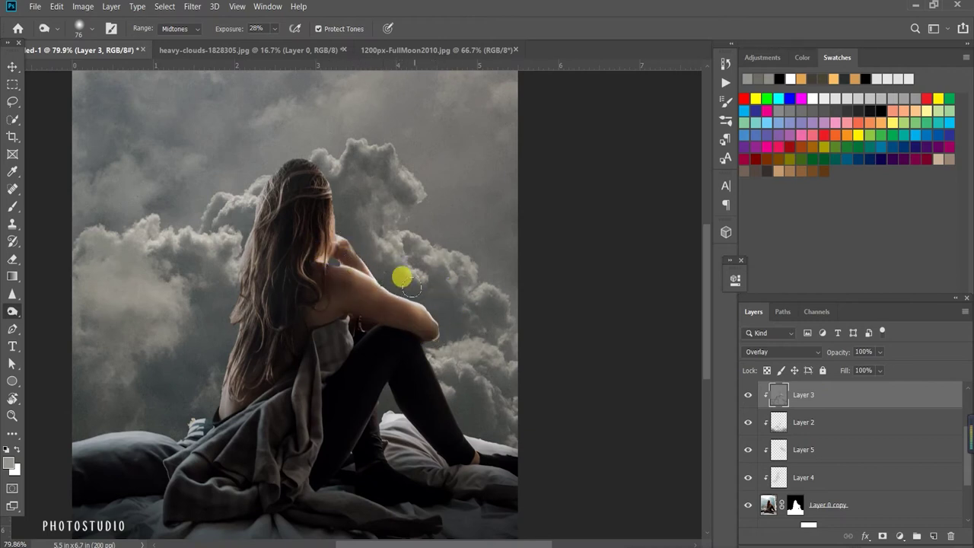
{"action": "scroll", "coordinate": [449, 289], "scroll_direction": "down", "scroll_amount": 3}
{"action": "scroll", "coordinate": [451, 366], "scroll_direction": "up", "scroll_amount": 1}
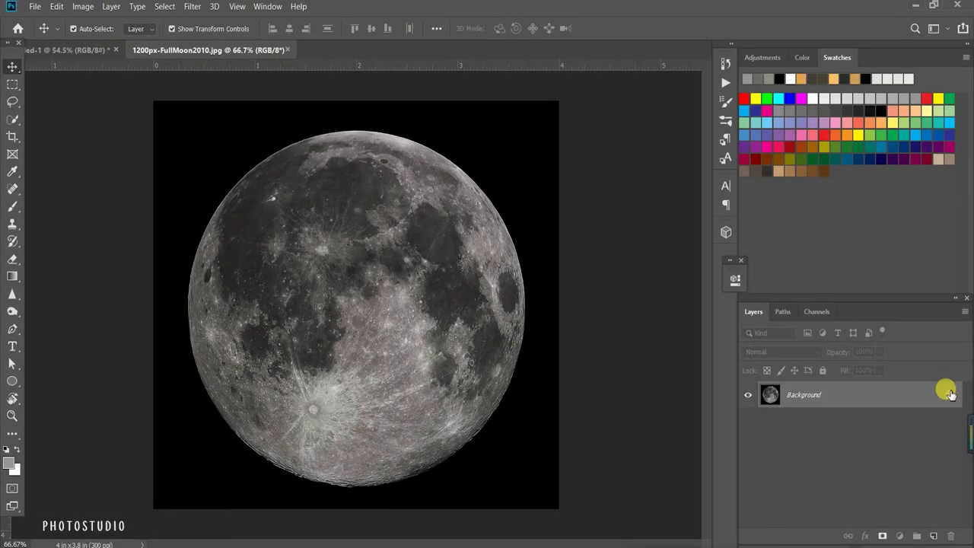
Step: Unlock the moon photo, delete its black sky with the Magic Wand, and drag it into the composite
{"action": "left_click", "coordinate": [950, 394]}
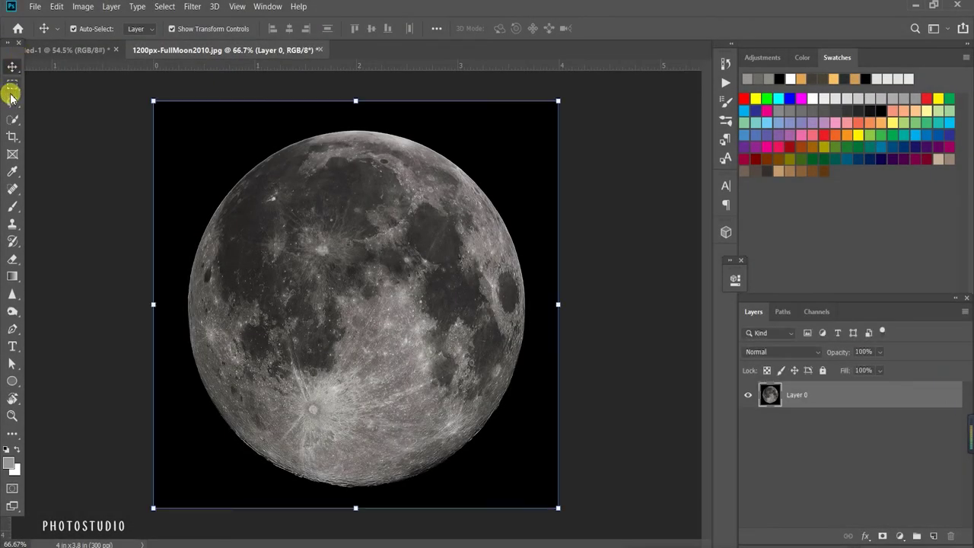
{"action": "left_click_drag", "start_coordinate": [13, 120], "coordinate": [69, 135]}
{"action": "left_click", "coordinate": [191, 124]}
{"action": "key", "text": "Delete"}
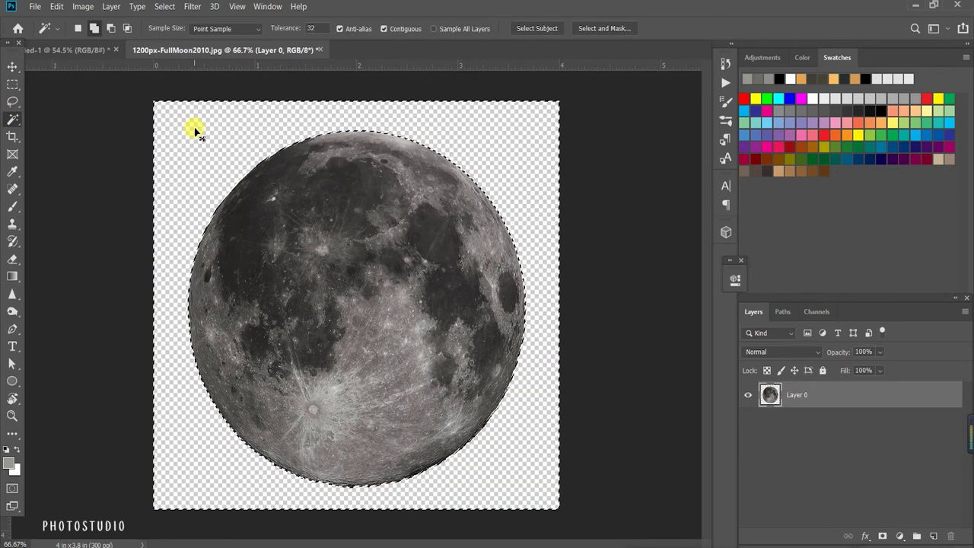
{"action": "left_click", "coordinate": [12, 67]}
{"action": "mouse_move", "coordinate": [356, 304]}
{"action": "left_mouse_down"}
{"action": "mouse_move", "coordinate": [69, 49]}
{"action": "mouse_move", "coordinate": [350, 267]}
{"action": "left_mouse_up"}
Step: Rotate the moon about 168°, place it below the girl layer, scale to about 79%, and hide the girl
{"action": "key", "text": "ctrl+t"}
{"action": "mouse_move", "coordinate": [465, 385]}
{"action": "left_mouse_down"}
{"action": "mouse_move", "coordinate": [398, 298]}
{"action": "mouse_move", "coordinate": [429, 230]}
{"action": "left_mouse_up"}
{"action": "mouse_move", "coordinate": [506, 433]}
{"action": "left_mouse_down"}
{"action": "mouse_move", "coordinate": [152, 158]}
{"action": "mouse_move", "coordinate": [174, 140]}
{"action": "left_mouse_up"}
{"action": "key", "text": "Return"}
{"action": "mouse_move", "coordinate": [866, 399]}
{"action": "left_mouse_down"}
{"action": "mouse_move", "coordinate": [858, 540]}
{"action": "mouse_move", "coordinate": [853, 456]}
{"action": "left_mouse_up"}
{"action": "left_click_drag", "start_coordinate": [507, 435], "coordinate": [434, 357]}
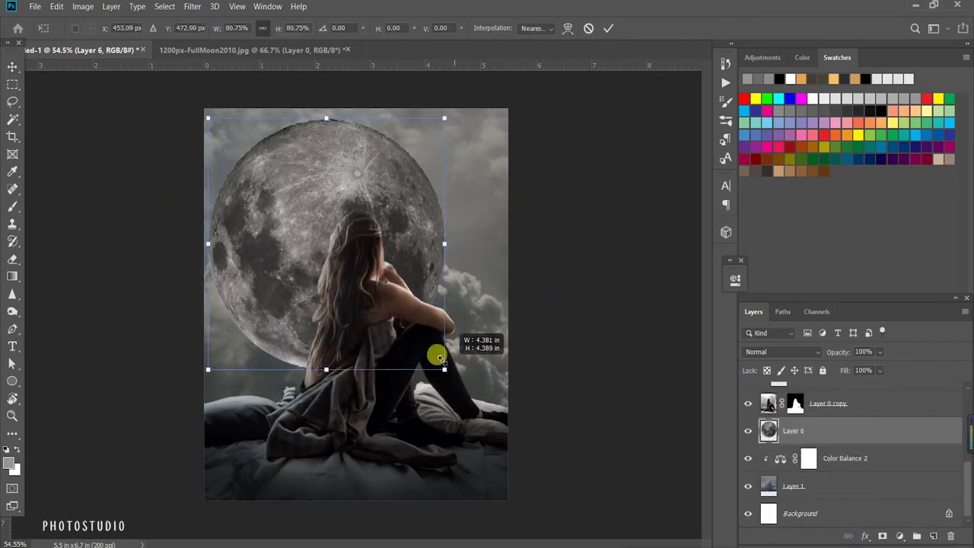
{"action": "left_click_drag", "start_coordinate": [285, 236], "coordinate": [312, 257]}
{"action": "left_click_drag", "start_coordinate": [461, 137], "coordinate": [478, 131]}
{"action": "left_click_drag", "start_coordinate": [437, 203], "coordinate": [445, 204]}
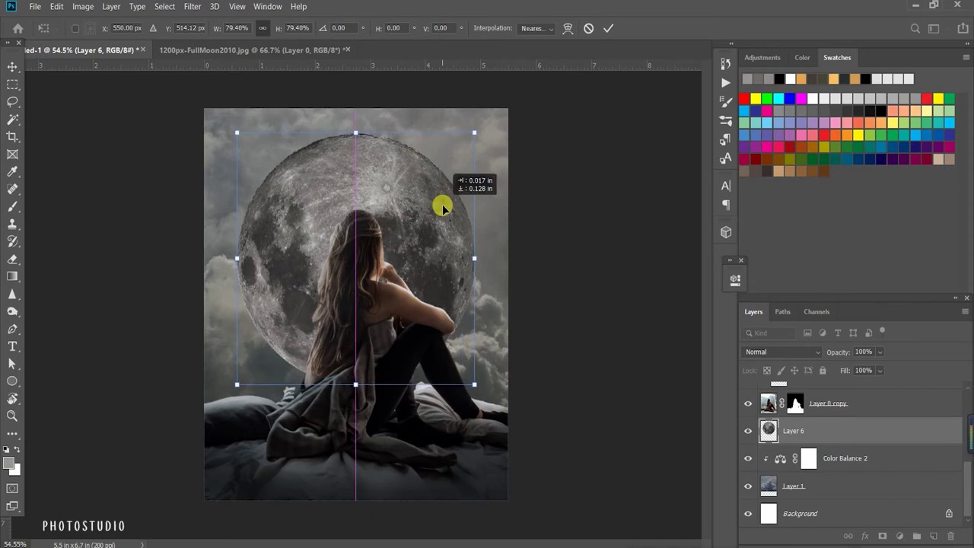
{"action": "left_click_drag", "start_coordinate": [480, 135], "coordinate": [476, 139]}
{"action": "left_click", "coordinate": [748, 403]}
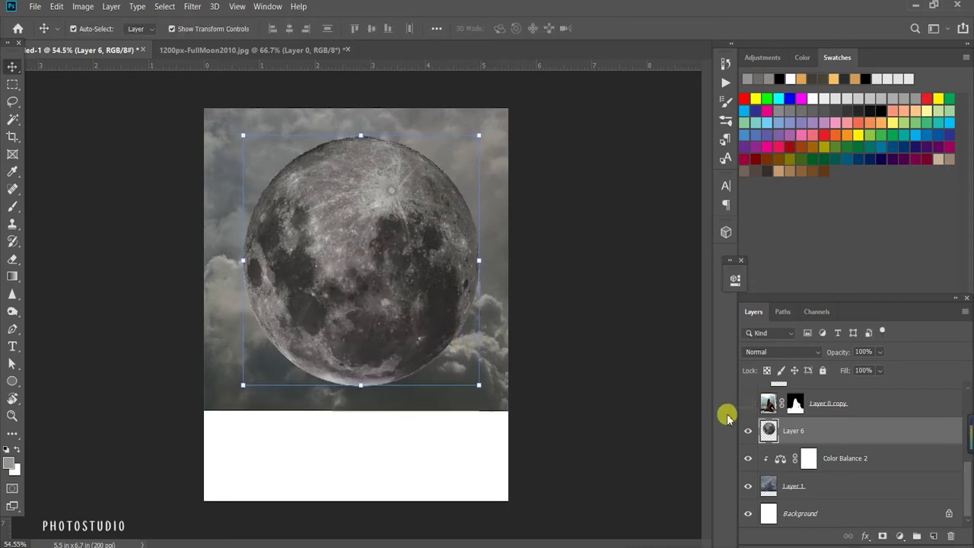
Step: Commit the moon's transform and clip a Brightness/Contrast adjustment to it at Brightness 83, Contrast -10
{"action": "left_click_drag", "start_coordinate": [472, 383], "coordinate": [467, 377]}
{"action": "left_click", "coordinate": [610, 30]}
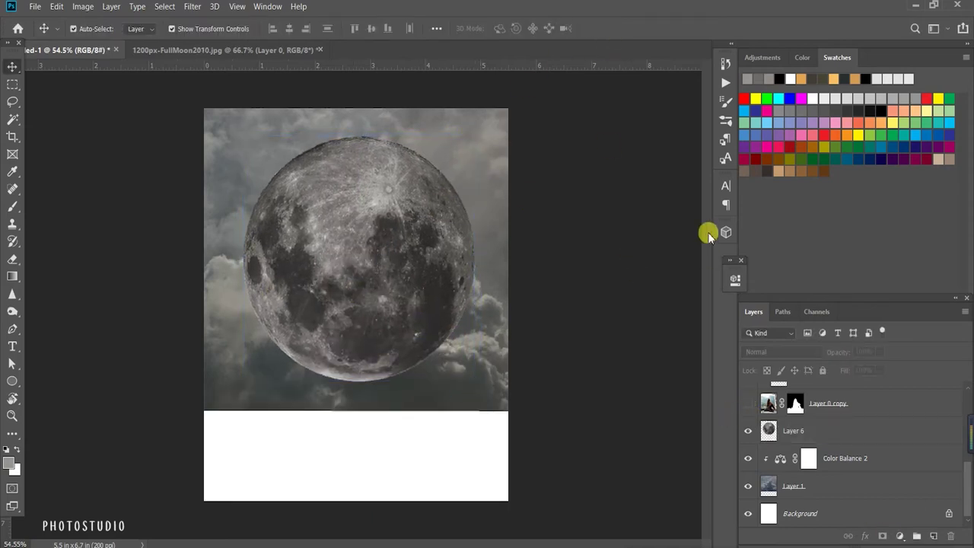
{"action": "left_click", "coordinate": [900, 536]}
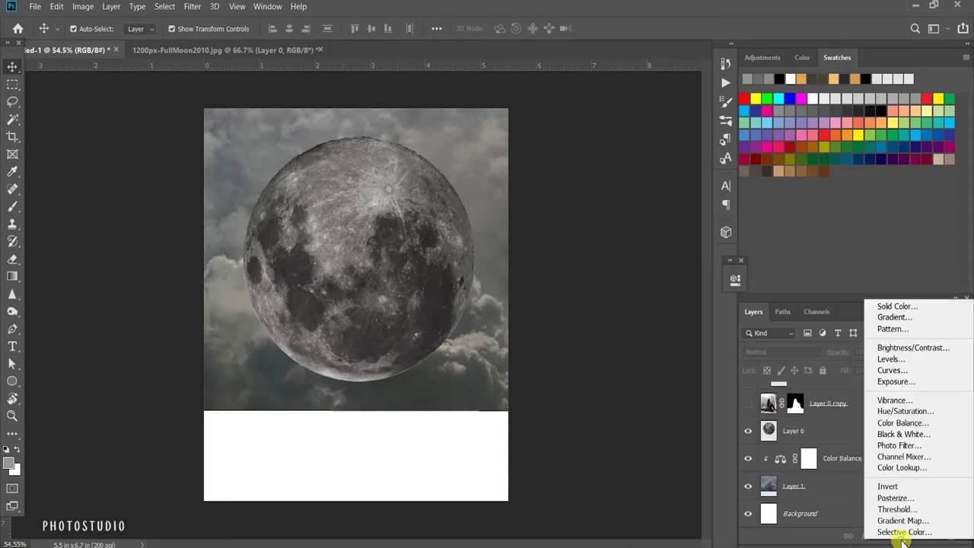
{"action": "left_click", "coordinate": [914, 346]}
{"action": "left_click", "coordinate": [624, 501]}
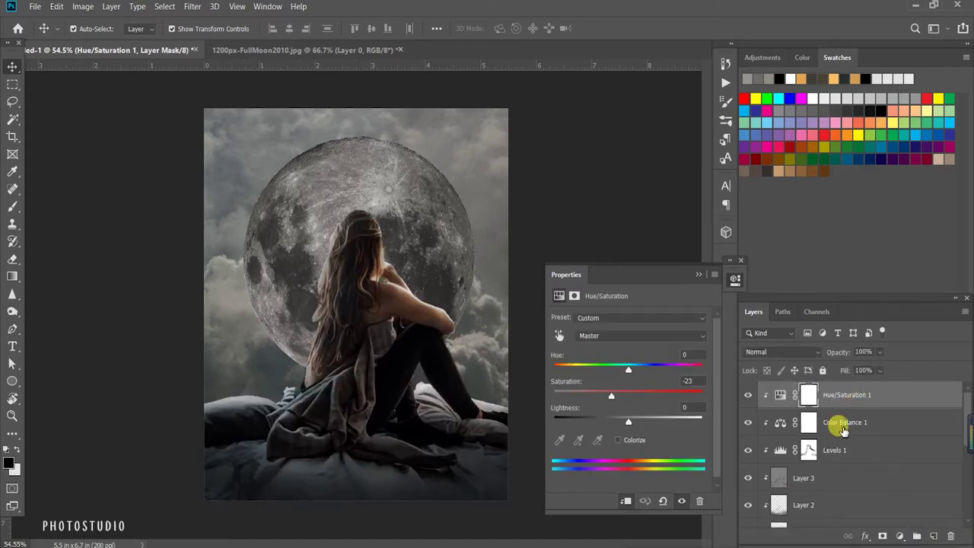
{"action": "left_click", "coordinate": [900, 536]}
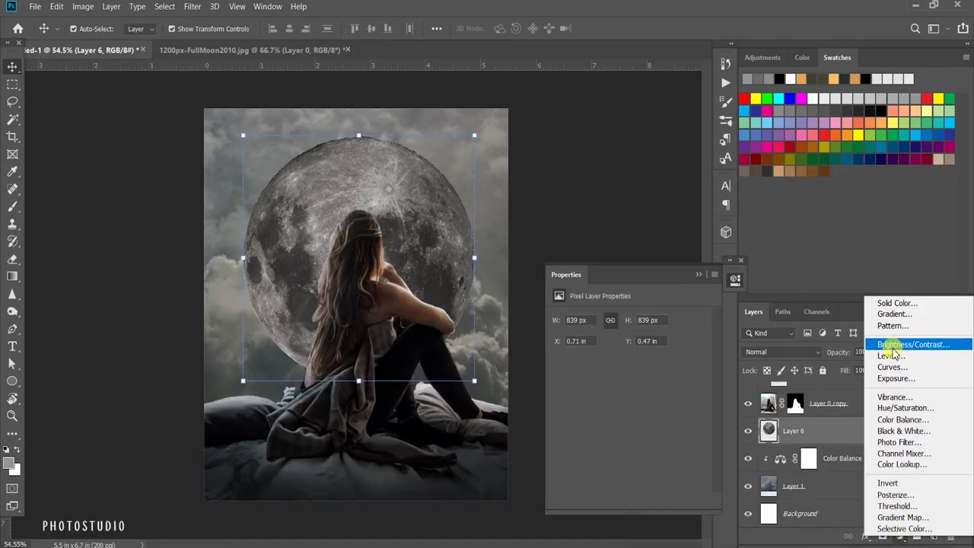
{"action": "left_click", "coordinate": [909, 342]}
{"action": "left_click", "coordinate": [749, 403]}
{"action": "left_click", "coordinate": [766, 444], "text": "alt"}
{"action": "left_click_drag", "start_coordinate": [628, 355], "coordinate": [666, 358]}
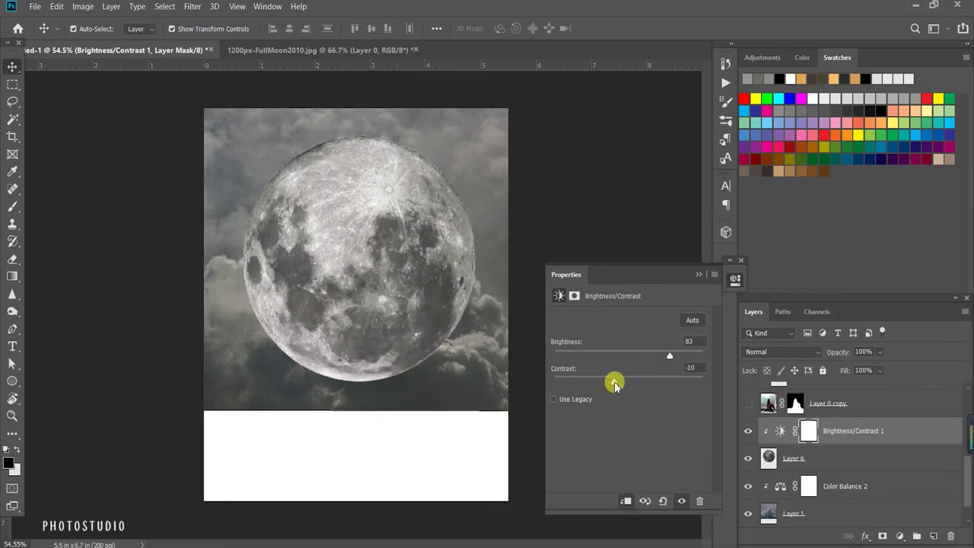
{"action": "left_click", "coordinate": [706, 266]}
Step: Add a layer mask to the moon layer and paint out part of it with a 483px brush
{"action": "key", "text": "b"}
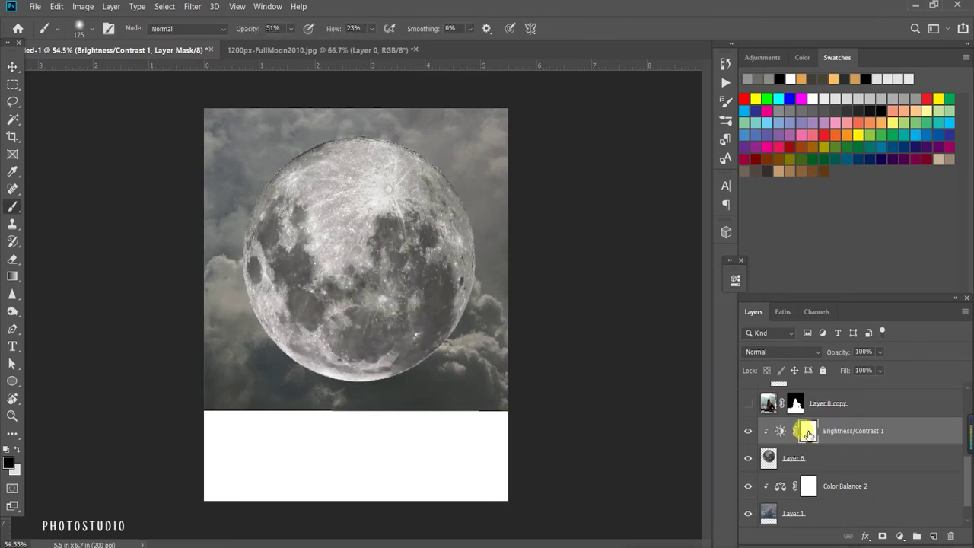
{"action": "left_click_drag", "start_coordinate": [282, 267], "coordinate": [327, 267]}
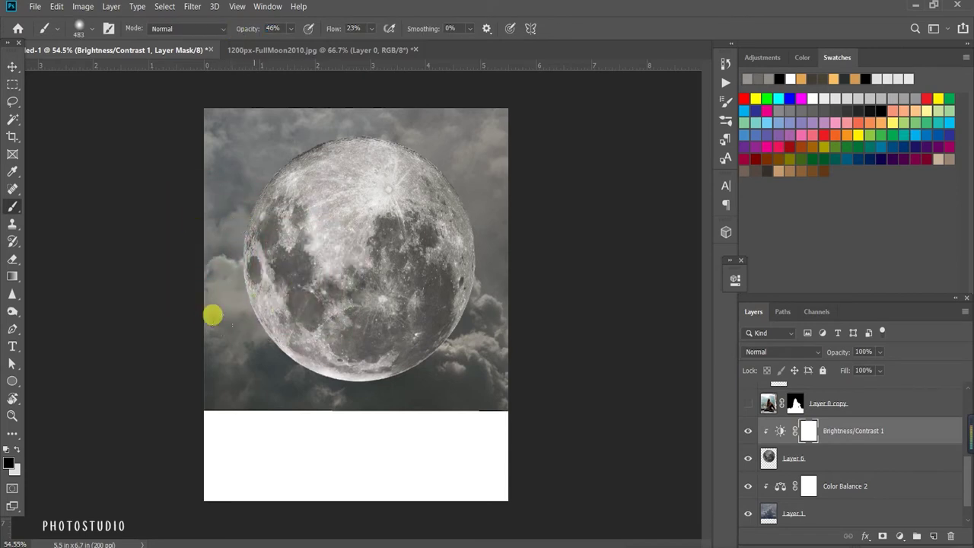
{"action": "left_click", "coordinate": [863, 464]}
{"action": "left_click", "coordinate": [882, 536]}
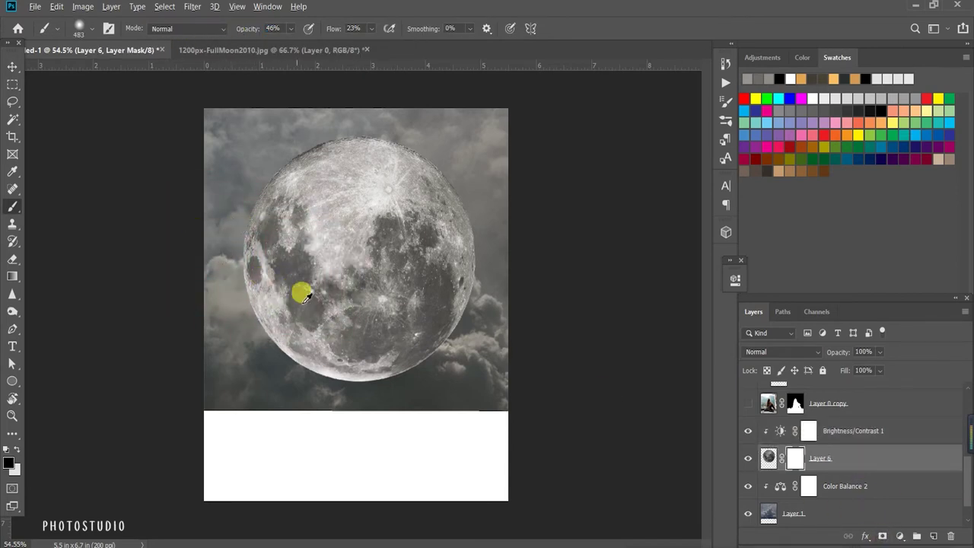
{"action": "left_click_drag", "start_coordinate": [396, 317], "coordinate": [217, 283]}
Step: Fade the moon's lower half into the clouds with a 460px brush at 80%, then 63% opacity
{"action": "left_click_drag", "start_coordinate": [124, 105], "coordinate": [389, 88]}
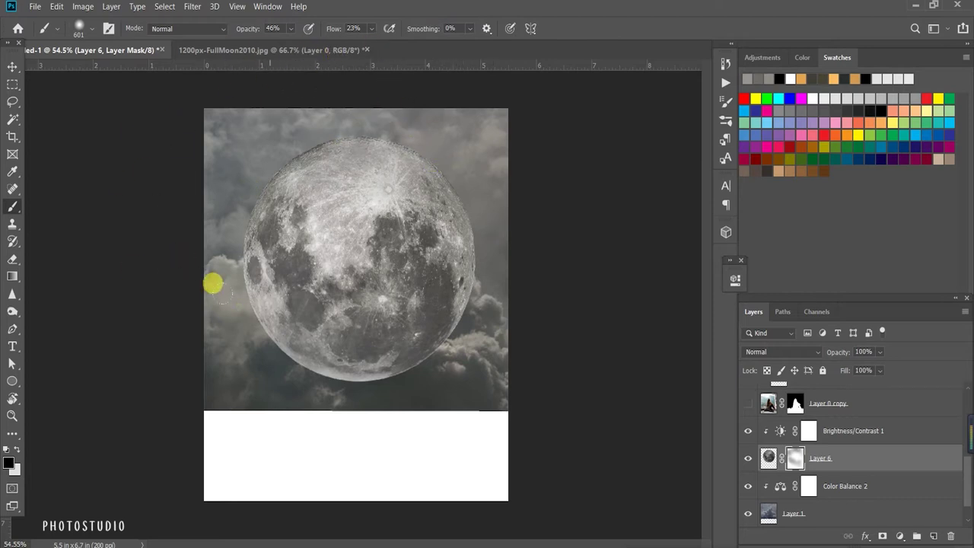
{"action": "mouse_move", "coordinate": [363, 325]}
{"action": "left_mouse_down"}
{"action": "mouse_move", "coordinate": [261, 380]}
{"action": "mouse_move", "coordinate": [422, 322]}
{"action": "mouse_move", "coordinate": [246, 329]}
{"action": "mouse_move", "coordinate": [446, 319]}
{"action": "mouse_move", "coordinate": [205, 278]}
{"action": "mouse_move", "coordinate": [197, 341]}
{"action": "left_mouse_up"}
{"action": "left_click", "coordinate": [265, 28]}
{"action": "type", "text": "80"}
{"action": "mouse_move", "coordinate": [390, 298]}
{"action": "left_mouse_down"}
{"action": "mouse_move", "coordinate": [398, 266]}
{"action": "mouse_move", "coordinate": [452, 242]}
{"action": "mouse_move", "coordinate": [453, 265]}
{"action": "mouse_move", "coordinate": [423, 250]}
{"action": "mouse_move", "coordinate": [444, 281]}
{"action": "left_mouse_up"}
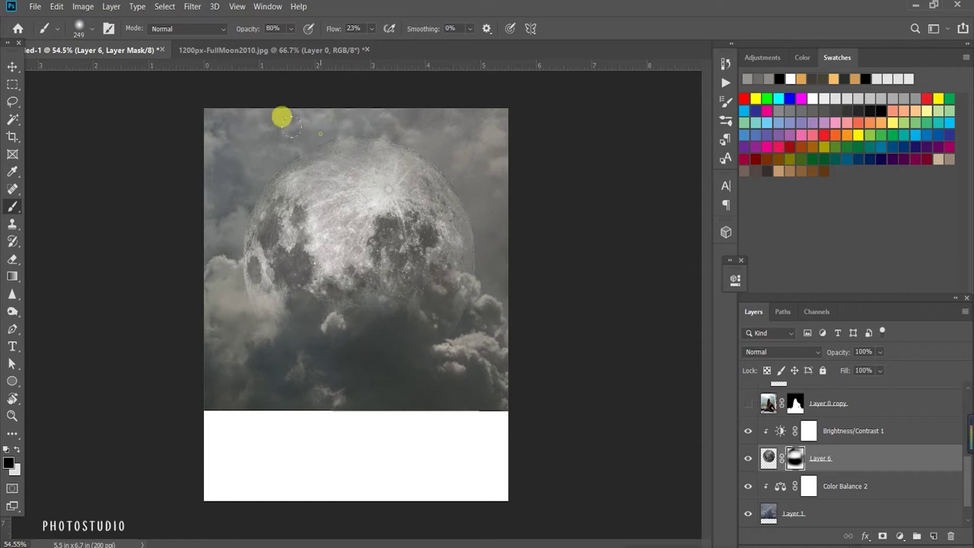
{"action": "left_click_drag", "start_coordinate": [415, 322], "coordinate": [346, 316]}
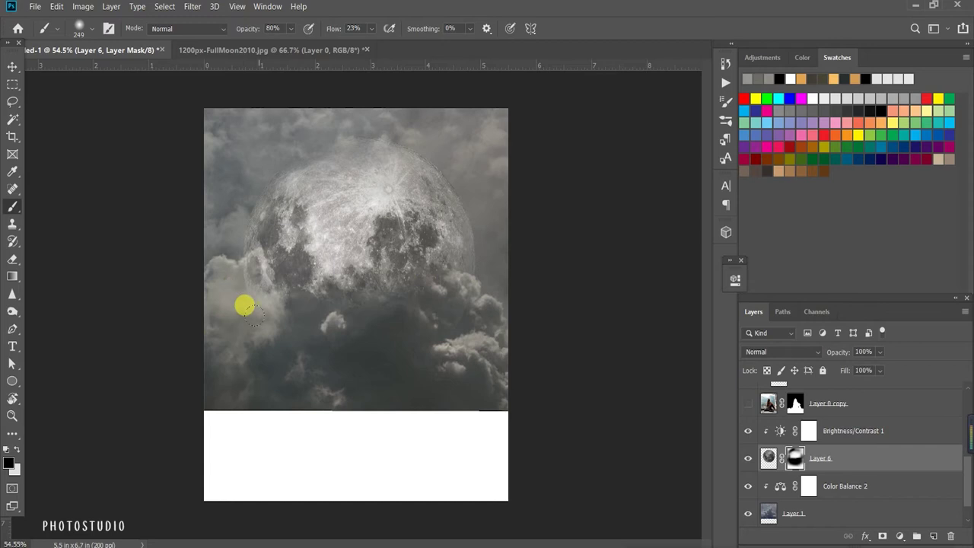
{"action": "mouse_move", "coordinate": [326, 288]}
{"action": "left_mouse_down"}
{"action": "mouse_move", "coordinate": [239, 213]}
{"action": "mouse_move", "coordinate": [282, 239]}
{"action": "left_mouse_up"}
{"action": "left_click_drag", "start_coordinate": [251, 29], "coordinate": [232, 34]}
{"action": "mouse_move", "coordinate": [309, 231]}
{"action": "left_mouse_down"}
{"action": "mouse_move", "coordinate": [414, 283]}
{"action": "mouse_move", "coordinate": [289, 252]}
{"action": "mouse_move", "coordinate": [242, 260]}
{"action": "left_mouse_up"}
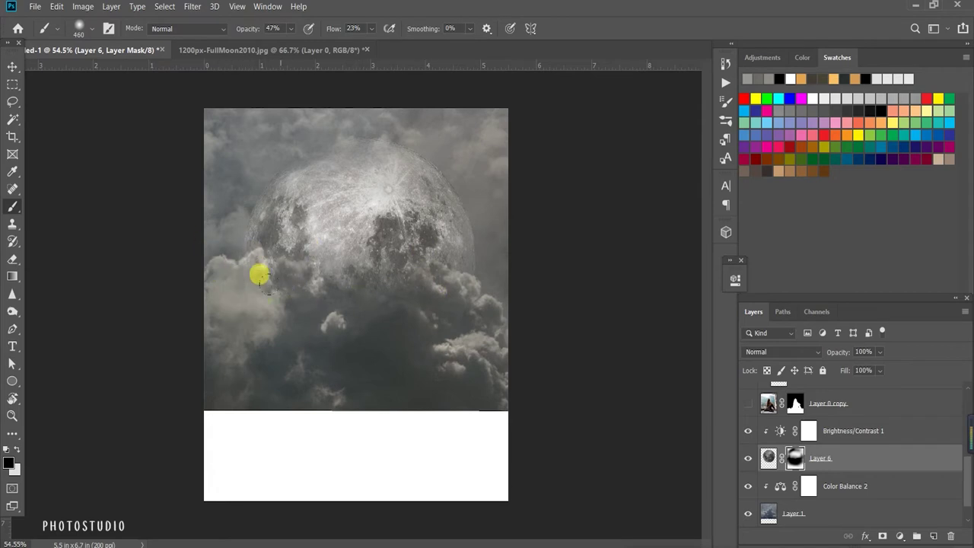
{"action": "scroll", "coordinate": [259, 276], "scroll_direction": "down", "scroll_amount": 3}
Step: Clip a Color Balance adjustment to the moon with yellow–blue at about -4
{"action": "left_click", "coordinate": [897, 537]}
{"action": "left_click", "coordinate": [892, 416]}
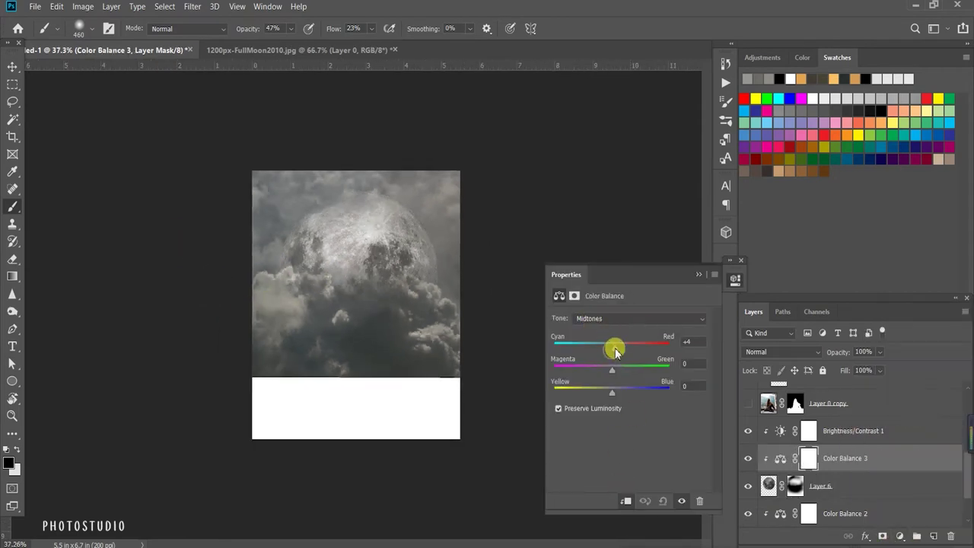
{"action": "left_click_drag", "start_coordinate": [622, 387], "coordinate": [609, 387]}
{"action": "left_click", "coordinate": [699, 275]}
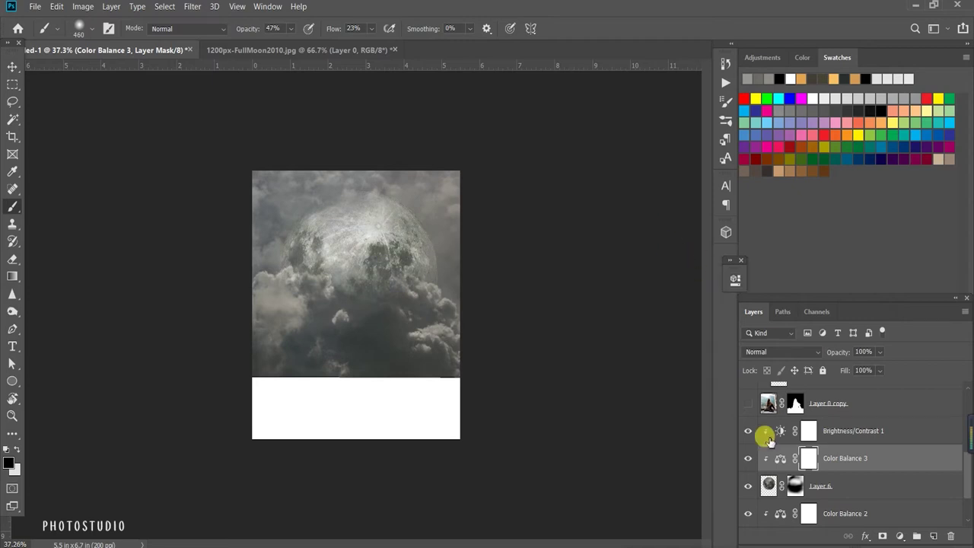
{"action": "scroll", "coordinate": [338, 218], "scroll_direction": "up", "scroll_amount": 3}
{"action": "left_click", "coordinate": [748, 403]}
{"action": "left_click", "coordinate": [748, 403]}
Step: Toggle the moon's Brightness/Contrast adjustment off and back on to compare
{"action": "left_click", "coordinate": [853, 458]}
{"action": "left_click", "coordinate": [865, 536]}
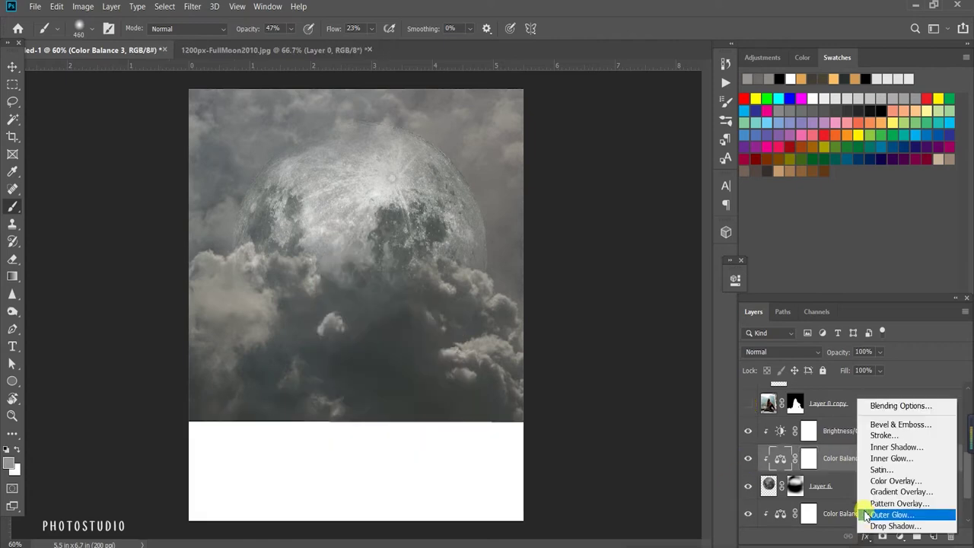
{"action": "left_click", "coordinate": [900, 536]}
{"action": "left_click", "coordinate": [744, 455]}
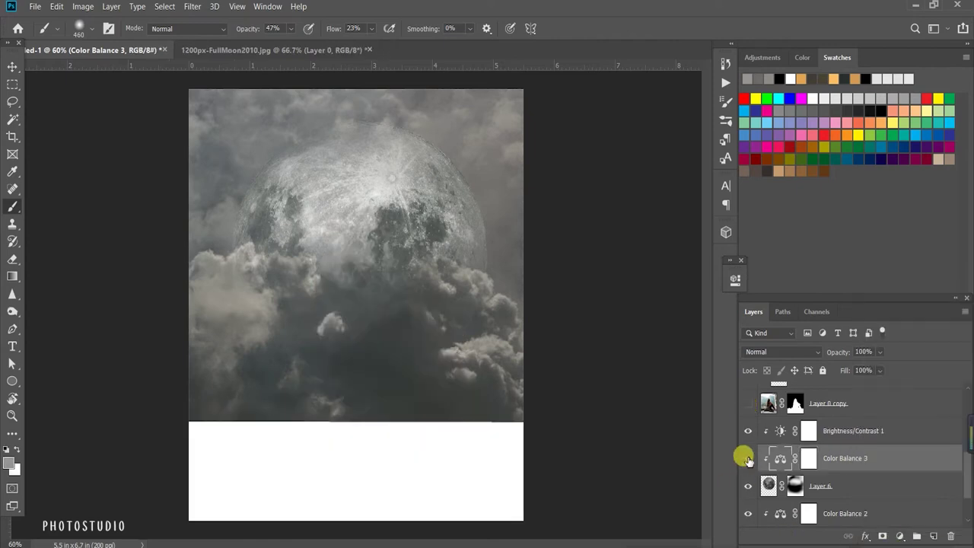
{"action": "left_click", "coordinate": [748, 431]}
{"action": "left_click", "coordinate": [900, 536]}
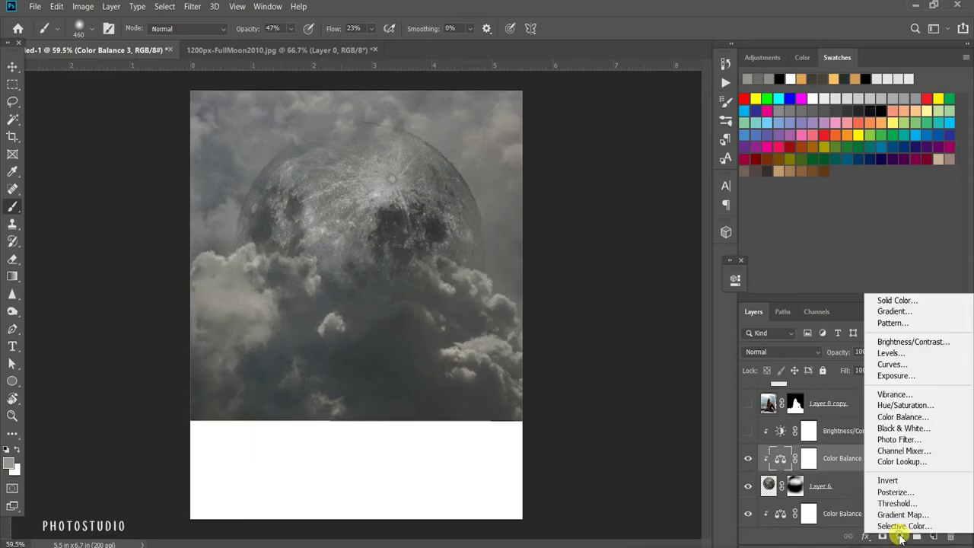
{"action": "left_click", "coordinate": [752, 434]}
{"action": "left_click", "coordinate": [749, 432]}
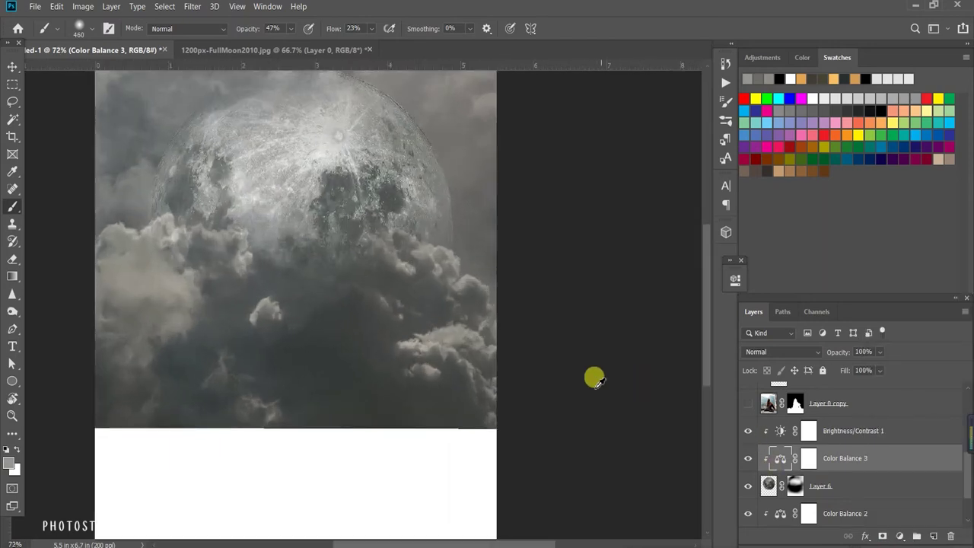
{"action": "left_click", "coordinate": [333, 261]}
{"action": "key", "text": "Return"}
Step: Select the moon with its adjustment layers and move them slightly up and left
{"action": "left_click", "coordinate": [843, 486]}
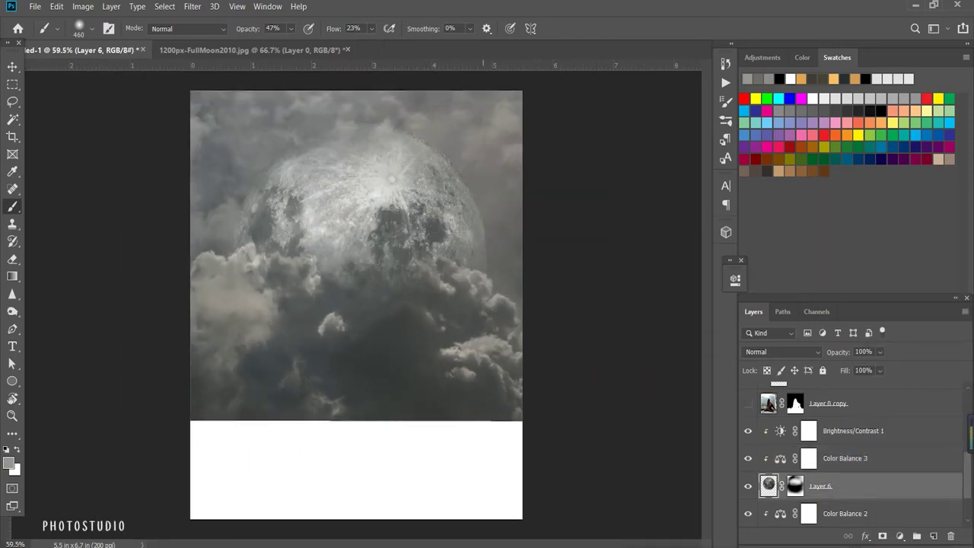
{"action": "key", "text": "v"}
{"action": "left_click", "coordinate": [832, 428], "text": "shift"}
{"action": "left_click_drag", "start_coordinate": [295, 222], "coordinate": [341, 186]}
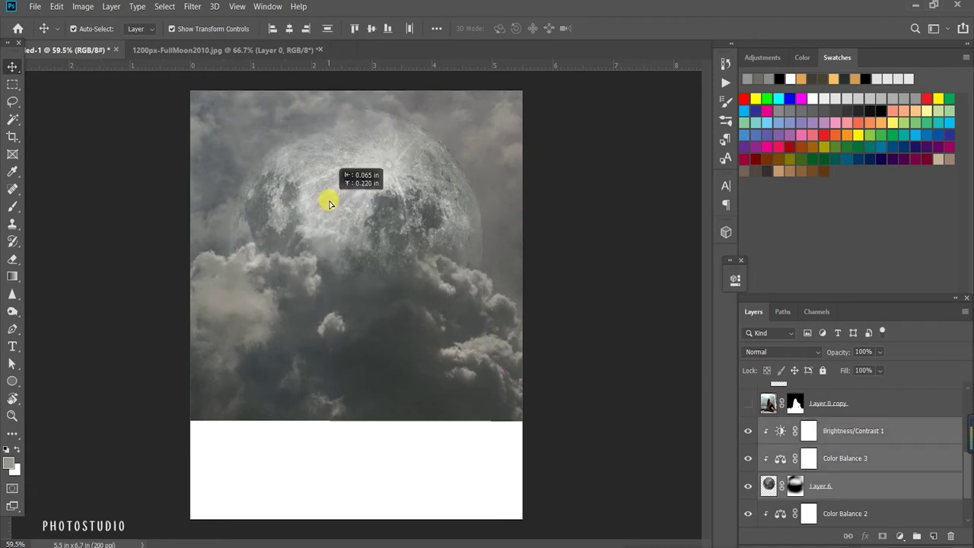
{"action": "left_click_drag", "start_coordinate": [341, 187], "coordinate": [327, 181]}
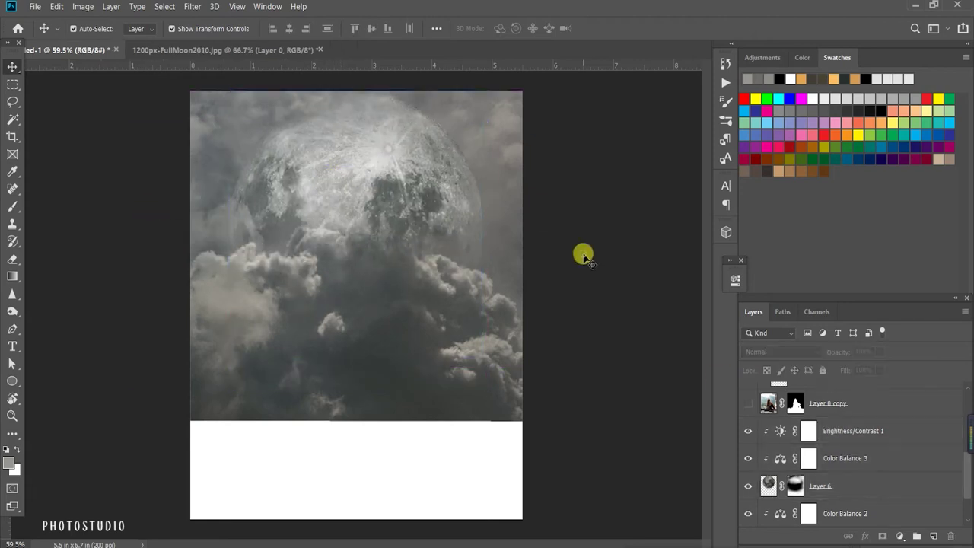
{"action": "left_click", "coordinate": [845, 487]}
Step: Turn on Inner Glow for the moon with a neutral light grey colour sampled from it
{"action": "left_click", "coordinate": [867, 539]}
{"action": "left_click", "coordinate": [872, 403]}
{"action": "left_click", "coordinate": [495, 307]}
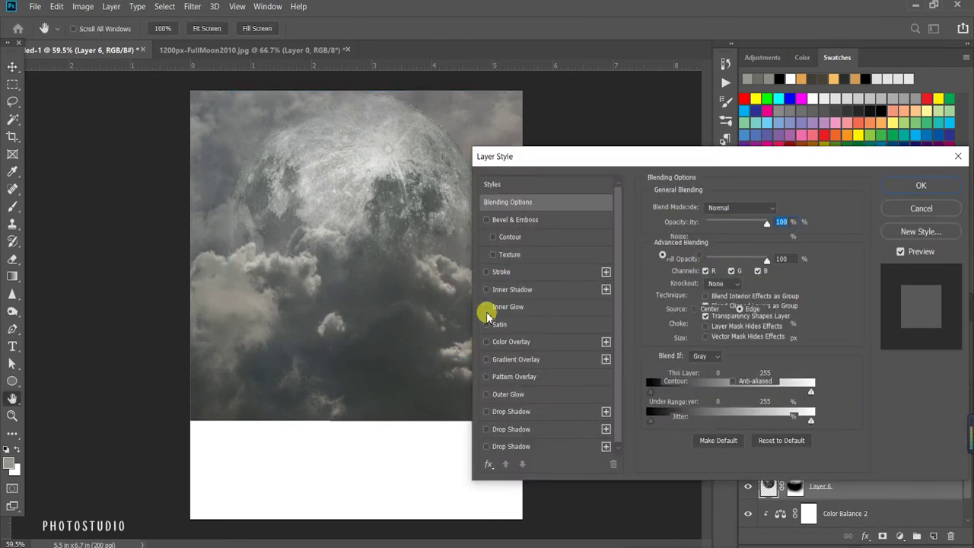
{"action": "left_click", "coordinate": [676, 259]}
{"action": "left_click", "coordinate": [299, 180]}
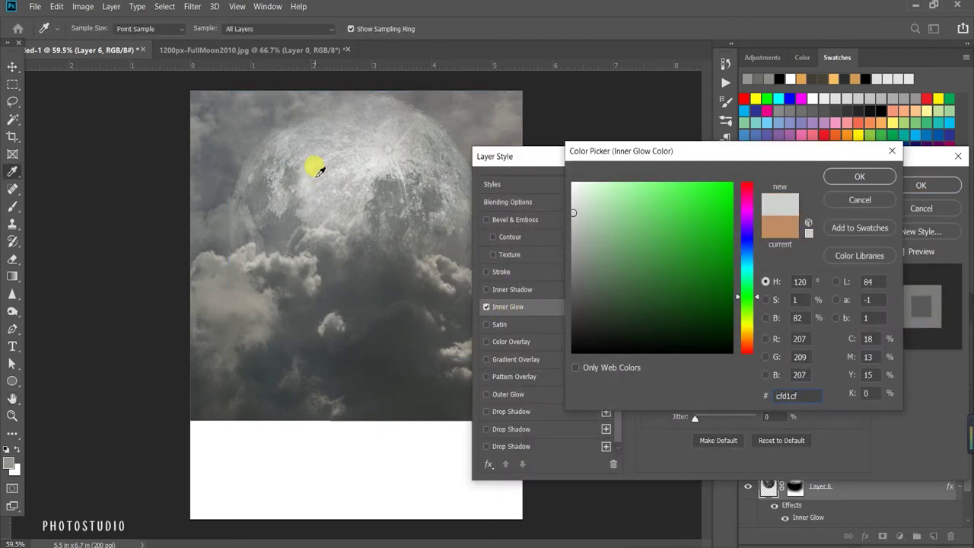
{"action": "left_click", "coordinate": [283, 174]}
{"action": "left_click", "coordinate": [577, 223]}
{"action": "left_click_drag", "start_coordinate": [577, 223], "coordinate": [564, 207]}
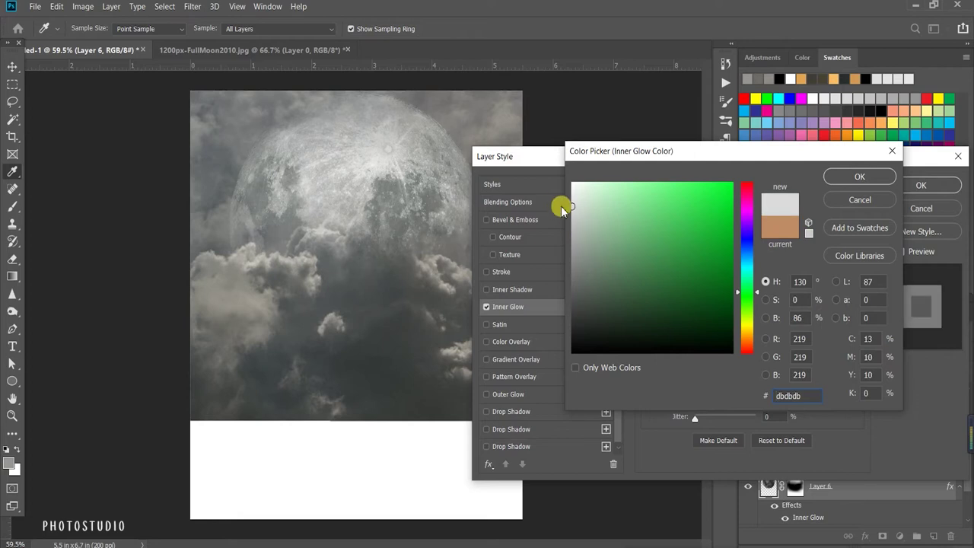
{"action": "left_click", "coordinate": [860, 176]}
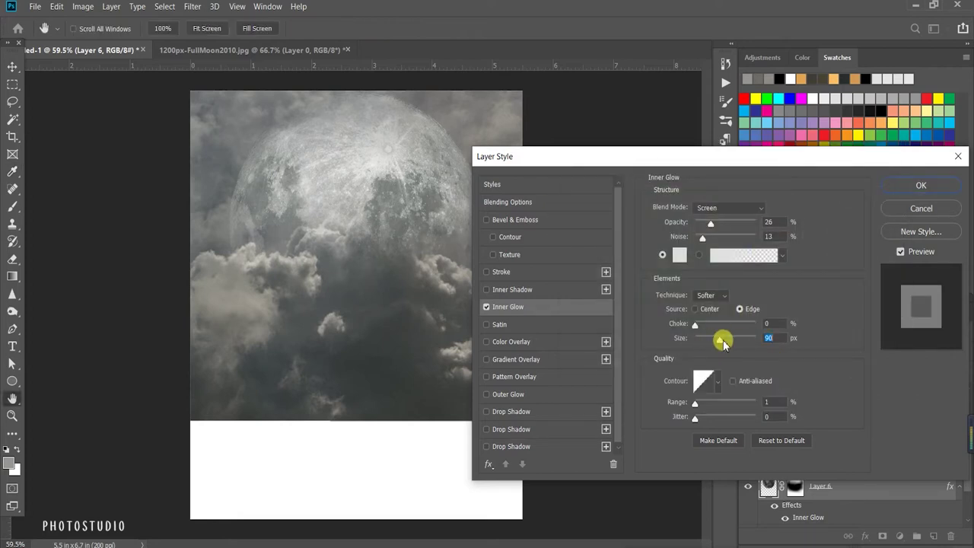
Step: Widen the inner glow to 81 px, raise its opacity, and enable Outer Glow
{"action": "left_click_drag", "start_coordinate": [709, 340], "coordinate": [716, 339]}
{"action": "left_click_drag", "start_coordinate": [711, 223], "coordinate": [721, 222]}
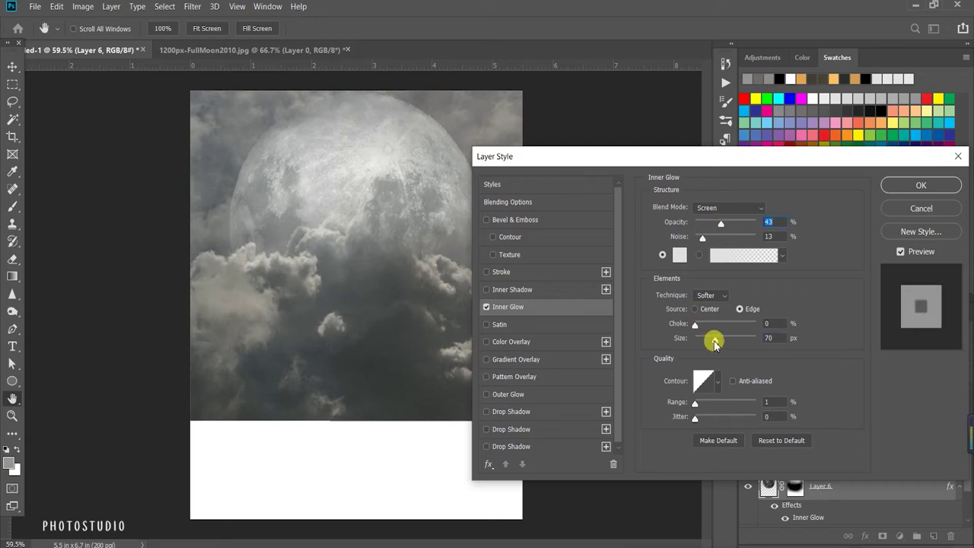
{"action": "left_click_drag", "start_coordinate": [708, 337], "coordinate": [718, 338]}
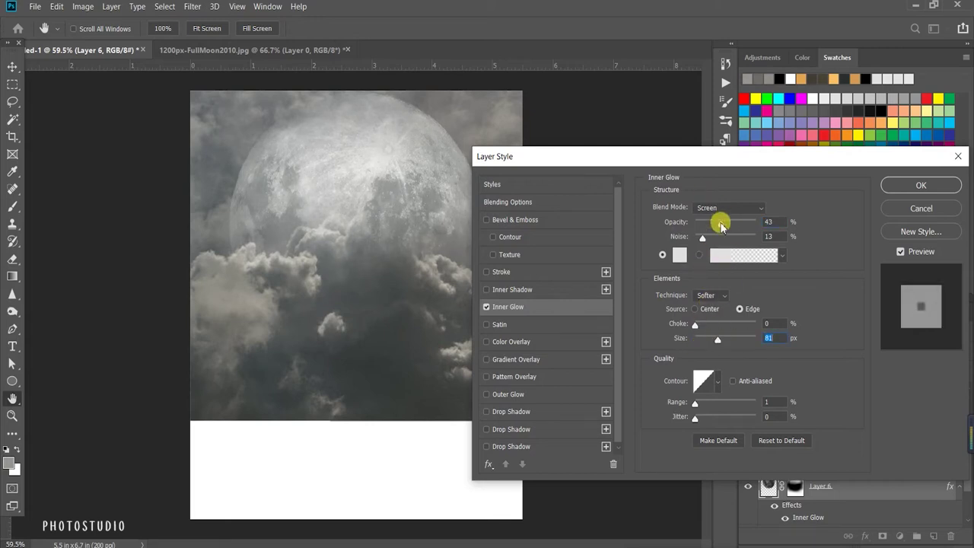
{"action": "left_click", "coordinate": [488, 395]}
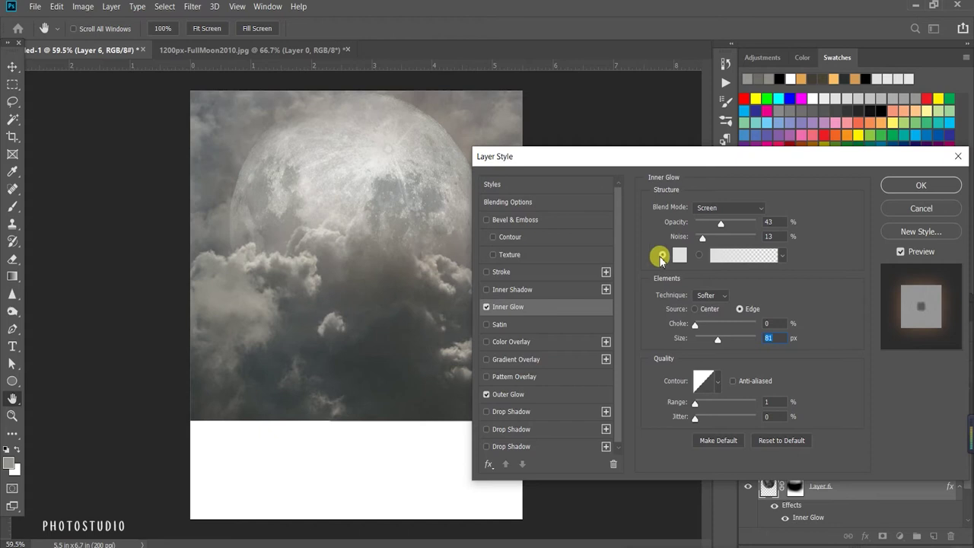
Step: In Outer Glow settings, try orange and then cyan glow colours
{"action": "left_click", "coordinate": [539, 394]}
{"action": "left_click", "coordinate": [680, 256]}
{"action": "left_click_drag", "start_coordinate": [691, 251], "coordinate": [732, 178]}
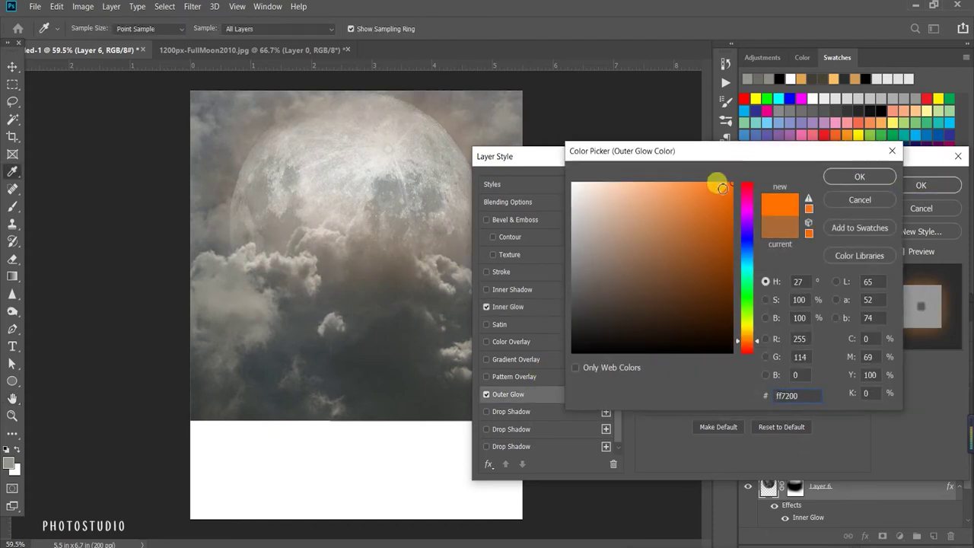
{"action": "left_click", "coordinate": [838, 176]}
{"action": "left_click_drag", "start_coordinate": [502, 156], "coordinate": [551, 143]}
{"action": "left_click", "coordinate": [696, 239]}
{"action": "left_click", "coordinate": [347, 196]}
{"action": "left_click_drag", "start_coordinate": [347, 196], "coordinate": [358, 224]}
{"action": "left_click_drag", "start_coordinate": [747, 293], "coordinate": [747, 267]}
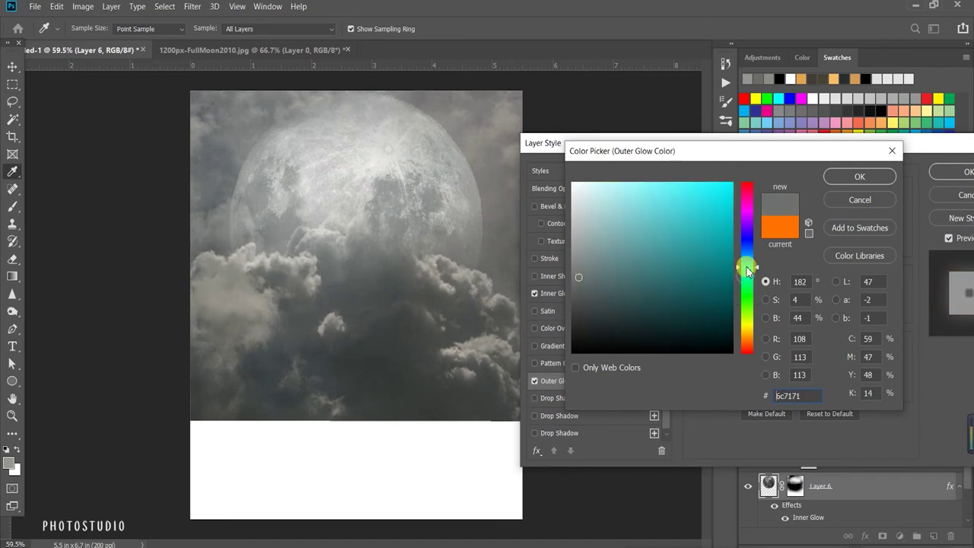
{"action": "left_click", "coordinate": [615, 241]}
{"action": "mouse_move", "coordinate": [615, 240]}
{"action": "left_mouse_down"}
{"action": "mouse_move", "coordinate": [629, 196]}
{"action": "mouse_move", "coordinate": [669, 191]}
{"action": "left_mouse_up"}
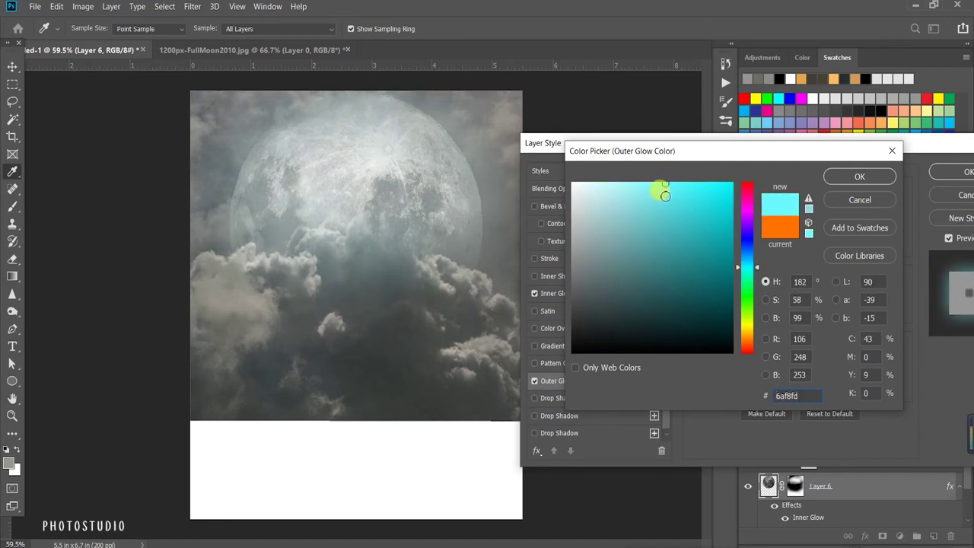
Step: Make the outer glow white at 95% opacity and about 161 px size, then apply
{"action": "left_click", "coordinate": [612, 196]}
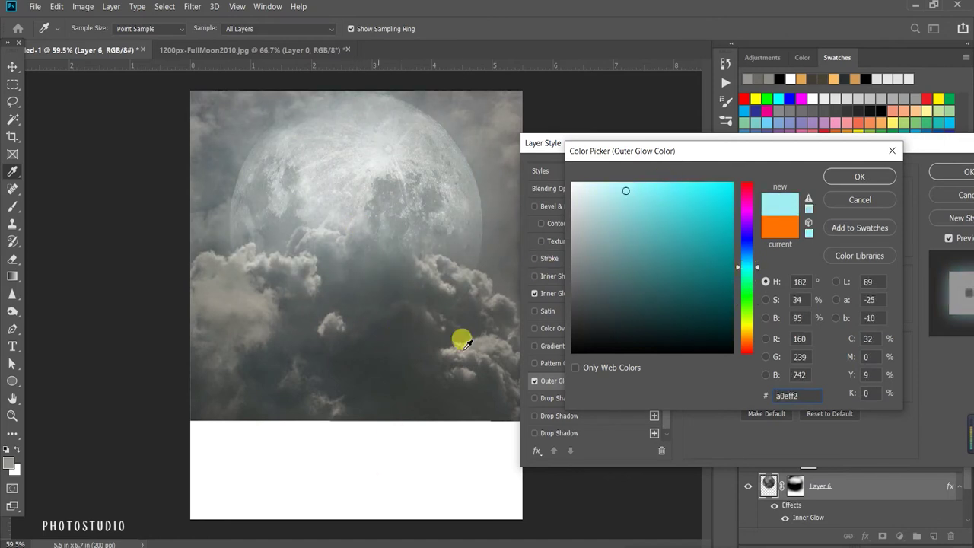
{"action": "mouse_move", "coordinate": [653, 201]}
{"action": "left_mouse_down"}
{"action": "mouse_move", "coordinate": [569, 178]}
{"action": "mouse_move", "coordinate": [652, 181]}
{"action": "mouse_move", "coordinate": [691, 211]}
{"action": "mouse_move", "coordinate": [650, 198]}
{"action": "mouse_move", "coordinate": [598, 211]}
{"action": "mouse_move", "coordinate": [616, 199]}
{"action": "left_mouse_up"}
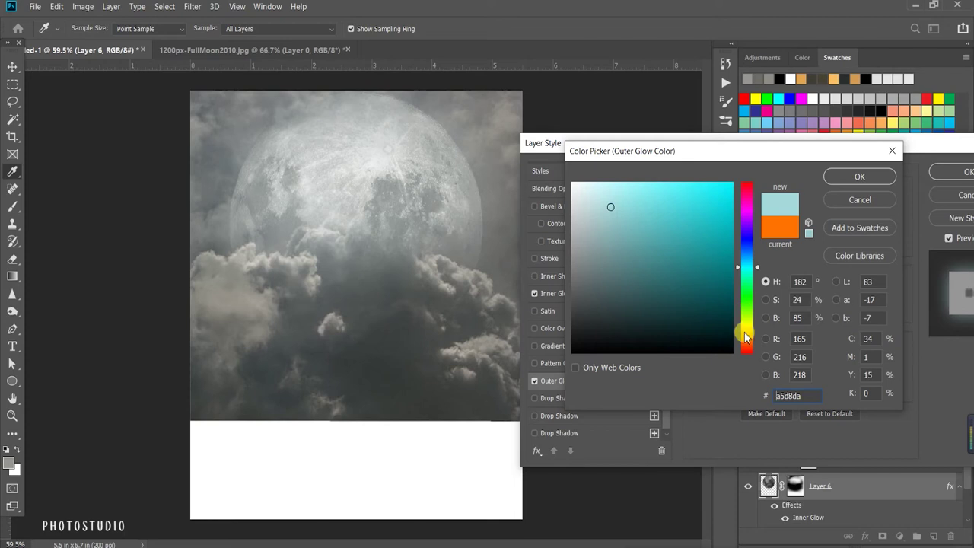
{"action": "left_click_drag", "start_coordinate": [746, 317], "coordinate": [746, 339]}
{"action": "left_click", "coordinate": [584, 206]}
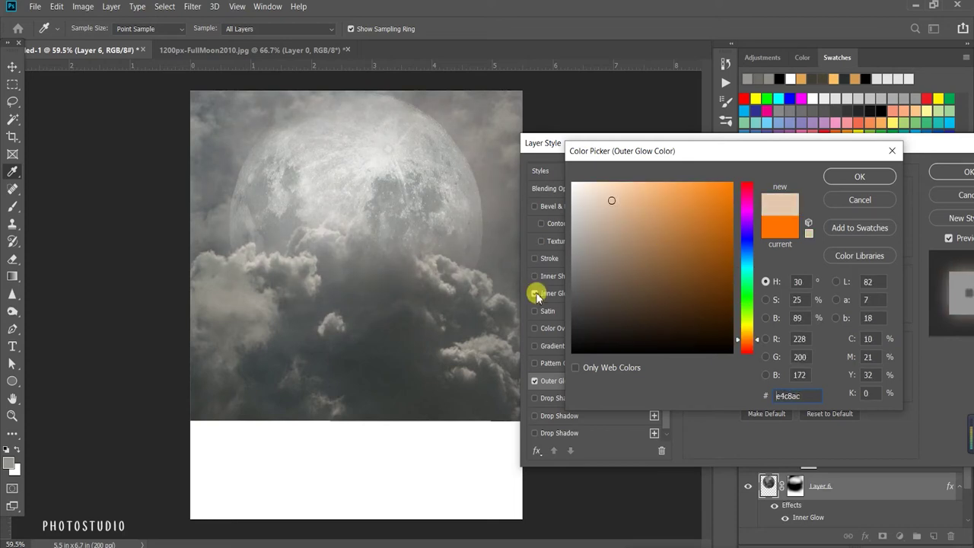
{"action": "left_click", "coordinate": [719, 197]}
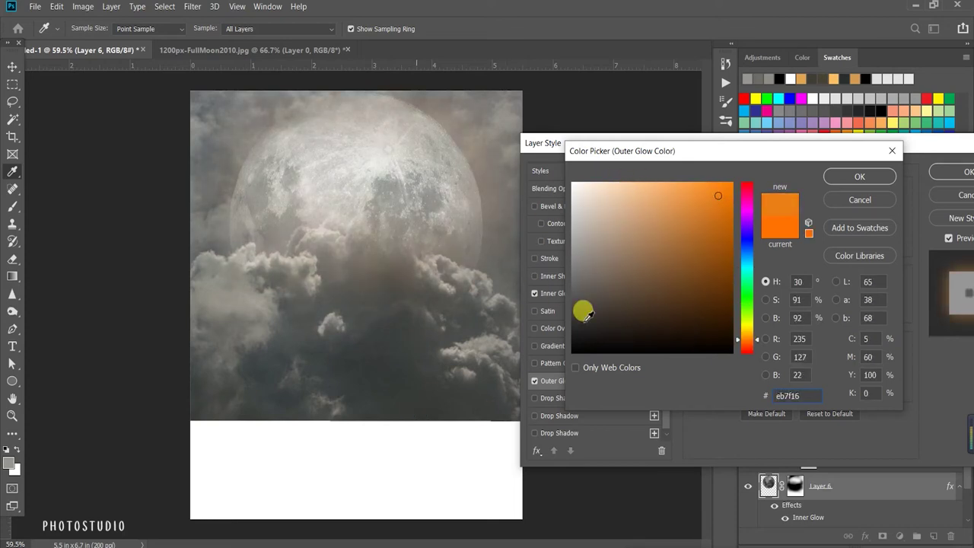
{"action": "mouse_move", "coordinate": [602, 261]}
{"action": "left_mouse_down"}
{"action": "mouse_move", "coordinate": [583, 256]}
{"action": "mouse_move", "coordinate": [594, 210]}
{"action": "mouse_move", "coordinate": [562, 169]}
{"action": "left_mouse_up"}
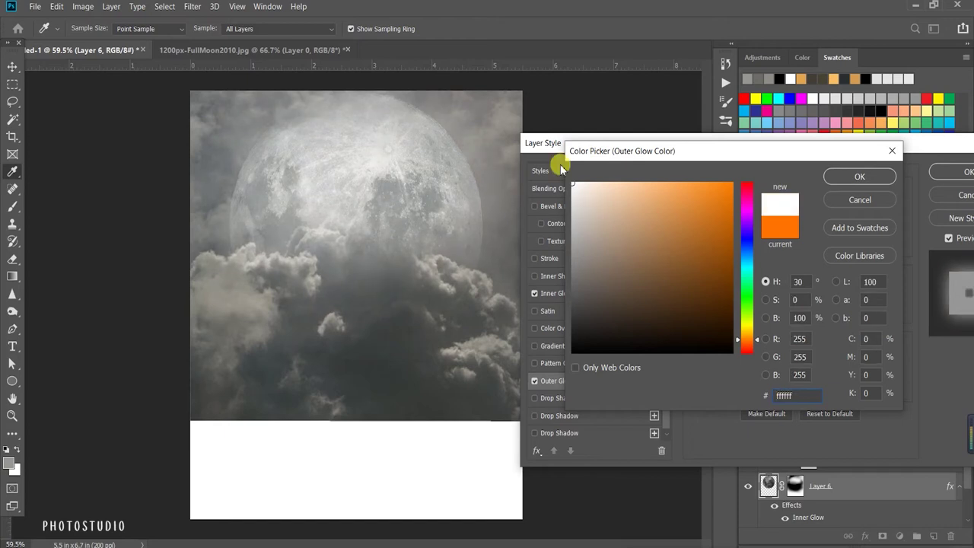
{"action": "left_click", "coordinate": [851, 174]}
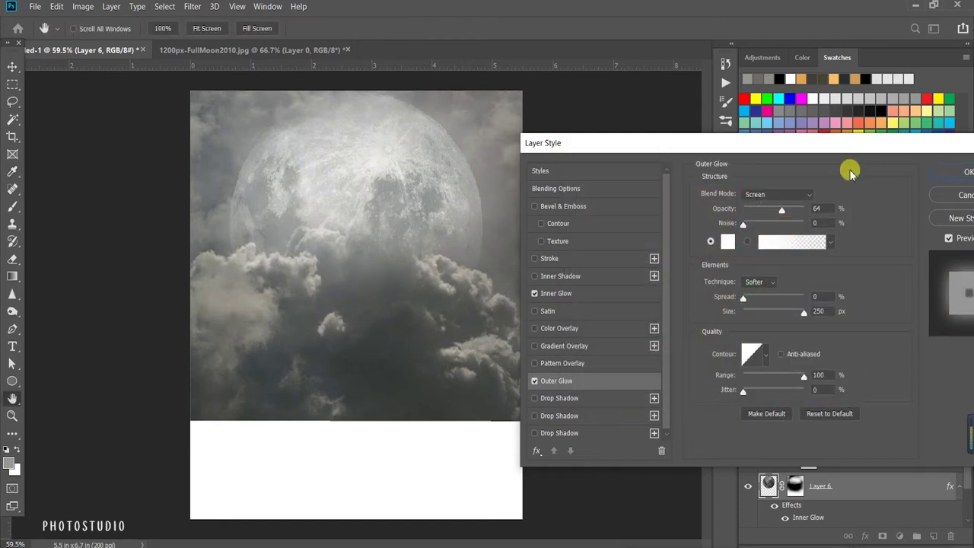
{"action": "left_click_drag", "start_coordinate": [784, 214], "coordinate": [802, 217]}
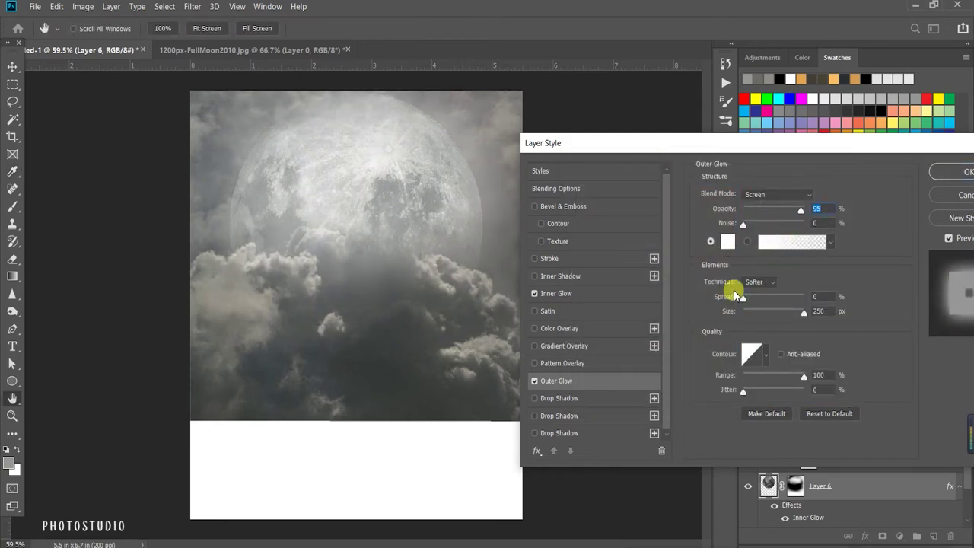
{"action": "mouse_move", "coordinate": [778, 314]}
{"action": "left_mouse_down"}
{"action": "mouse_move", "coordinate": [754, 315]}
{"action": "mouse_move", "coordinate": [785, 313]}
{"action": "left_mouse_up"}
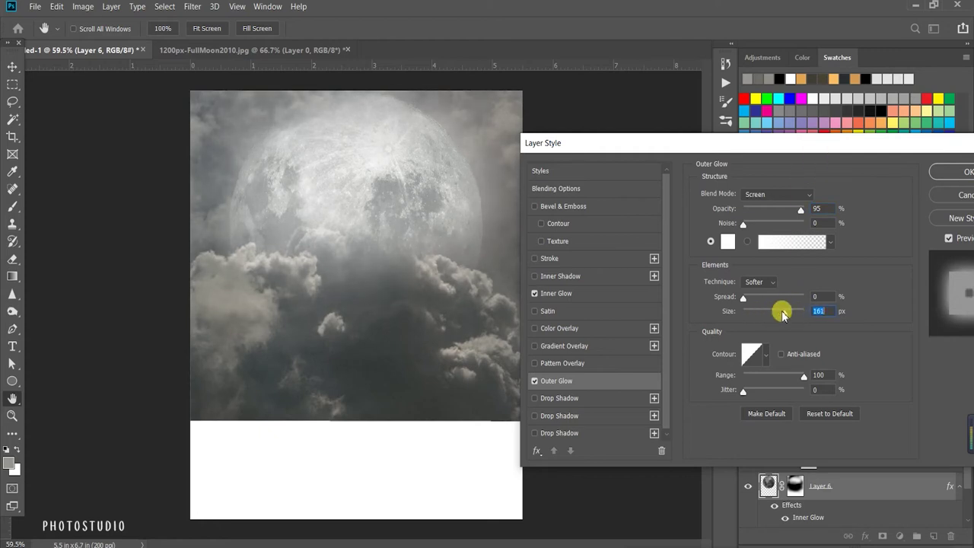
{"action": "left_click", "coordinate": [919, 178]}
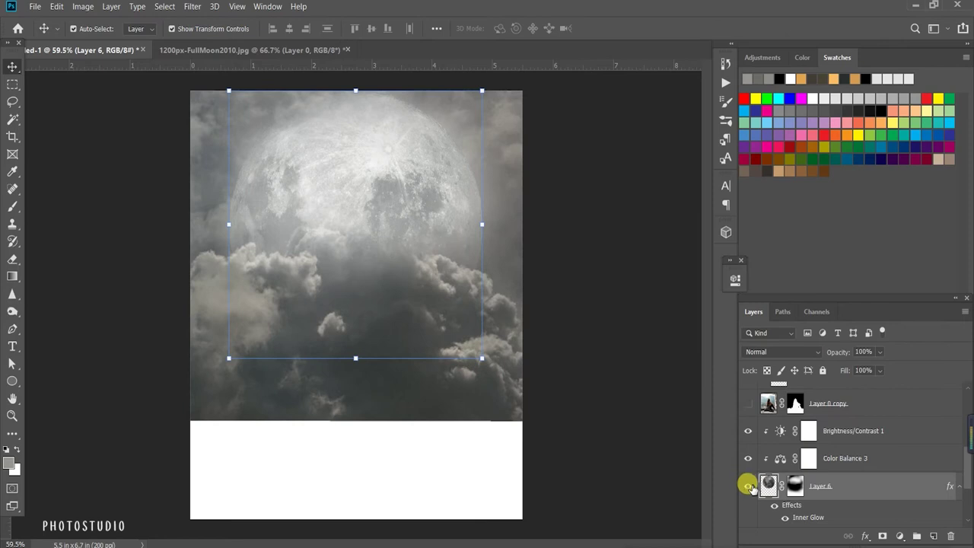
Step: Toggle the outer glow to compare, then show the woman on the bed again
{"action": "left_click", "coordinate": [775, 478]}
{"action": "left_click", "coordinate": [775, 478]}
{"action": "scroll", "coordinate": [604, 309], "scroll_direction": "down", "scroll_amount": 2}
{"action": "left_click", "coordinate": [605, 309]}
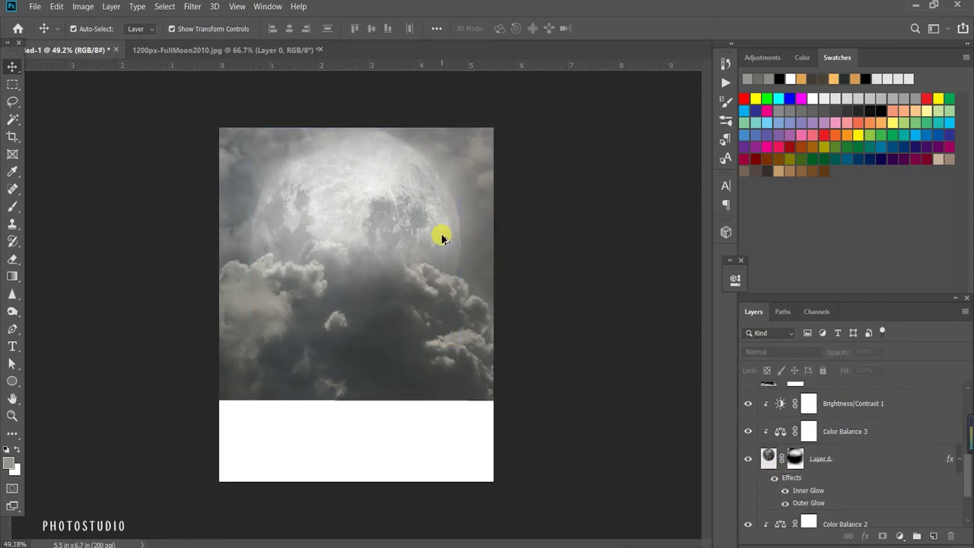
{"action": "scroll", "coordinate": [854, 403], "scroll_direction": "up", "scroll_amount": 3}
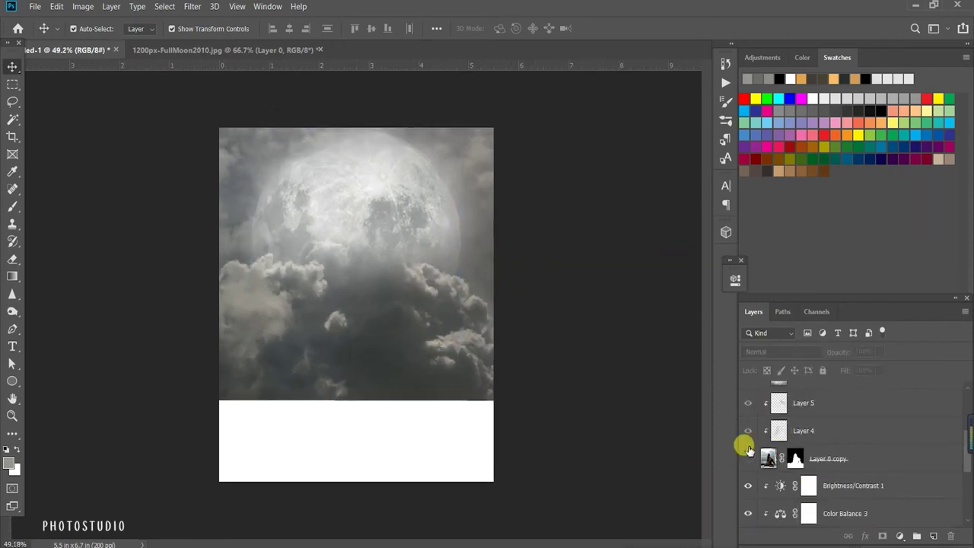
{"action": "left_click", "coordinate": [747, 459]}
Step: Browse the layer stack, ending with Color Balance 2 selected
{"action": "scroll", "coordinate": [875, 487], "scroll_direction": "down", "scroll_amount": 5}
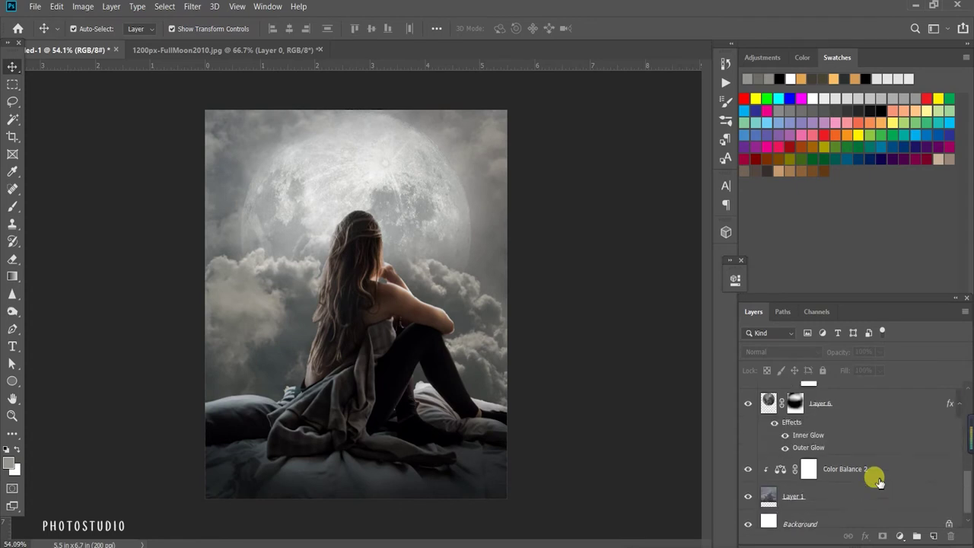
{"action": "scroll", "coordinate": [823, 517], "scroll_direction": "down", "scroll_amount": 1}
{"action": "left_click", "coordinate": [619, 450]}
{"action": "scroll", "coordinate": [620, 450], "scroll_direction": "up", "scroll_amount": 1}
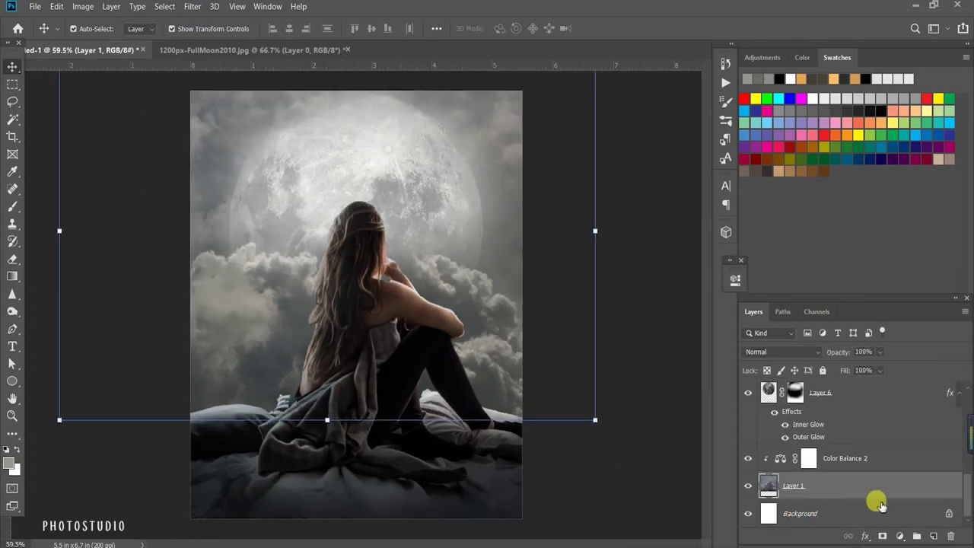
{"action": "left_click", "coordinate": [794, 457]}
{"action": "left_click", "coordinate": [832, 440]}
{"action": "left_click", "coordinate": [837, 459]}
{"action": "left_click", "coordinate": [900, 536]}
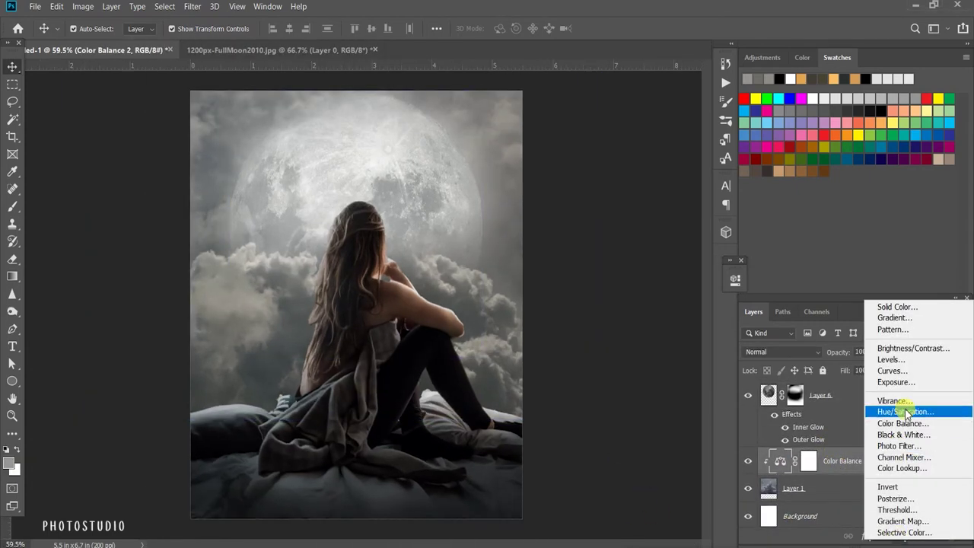
Step: Add a Hue/Saturation layer clipped to Layer 1 with lowered lightness
{"action": "left_click", "coordinate": [883, 409]}
{"action": "left_click_drag", "start_coordinate": [629, 420], "coordinate": [583, 420]}
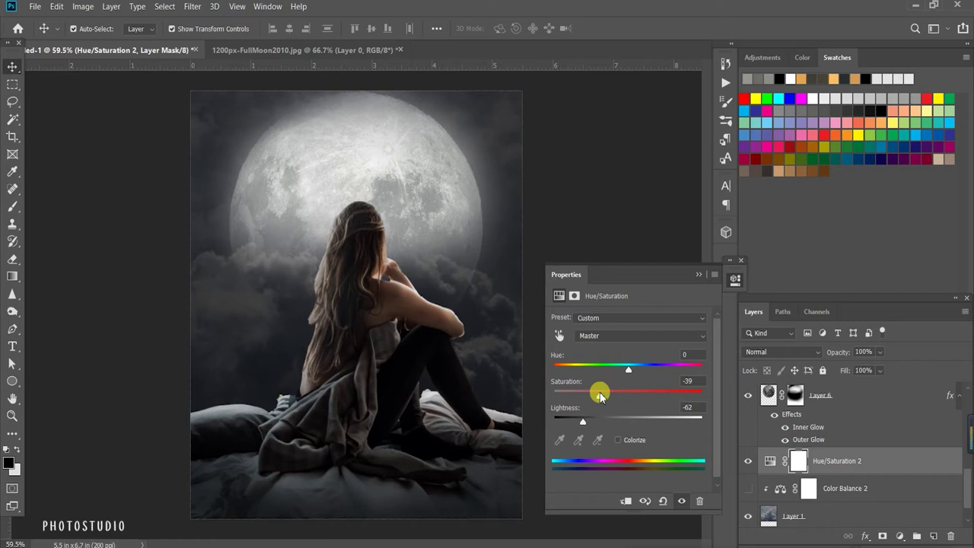
{"action": "left_click", "coordinate": [626, 502]}
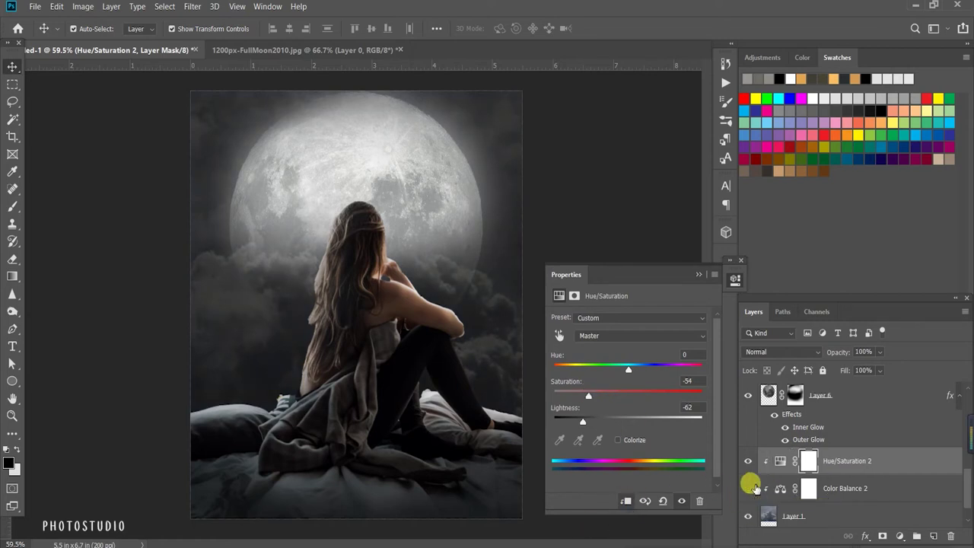
Step: Delete Color Balance 2 and fine-tune Hue/Saturation 2 to Saturation -49, Lightness -84
{"action": "left_click", "coordinate": [845, 488]}
{"action": "key", "text": "Delete"}
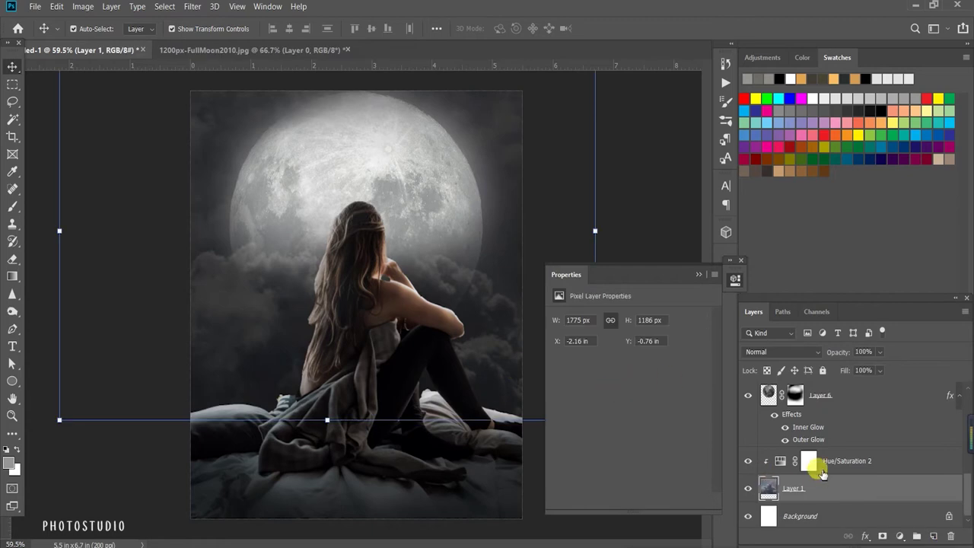
{"action": "left_click", "coordinate": [822, 473]}
{"action": "left_click_drag", "start_coordinate": [571, 419], "coordinate": [580, 421]}
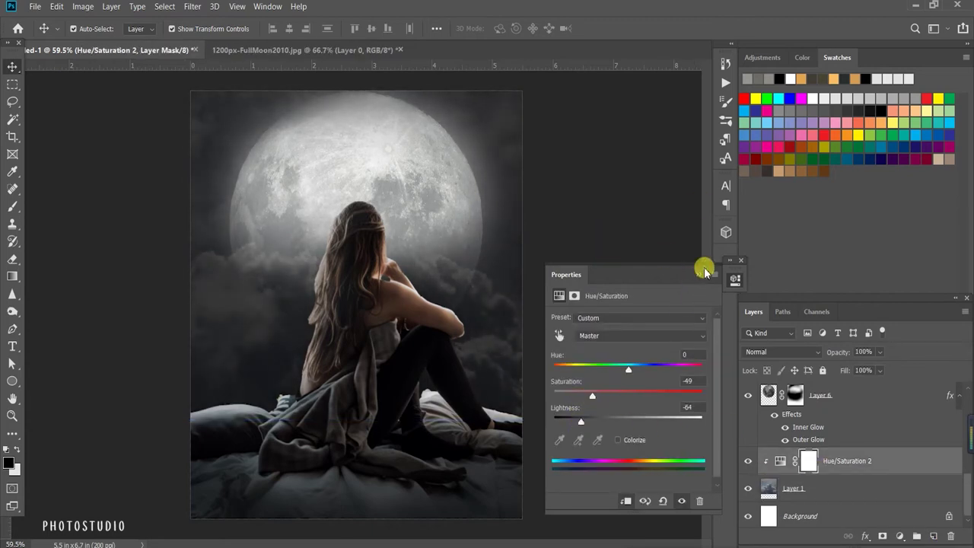
{"action": "left_click", "coordinate": [794, 392]}
{"action": "left_click", "coordinate": [504, 338]}
{"action": "scroll", "coordinate": [766, 428], "scroll_direction": "up", "scroll_amount": 2}
Step: Hide the woman, target Layer 6's mask, and set brush opacity to 60%
{"action": "left_click", "coordinate": [749, 393]}
{"action": "left_click", "coordinate": [769, 475]}
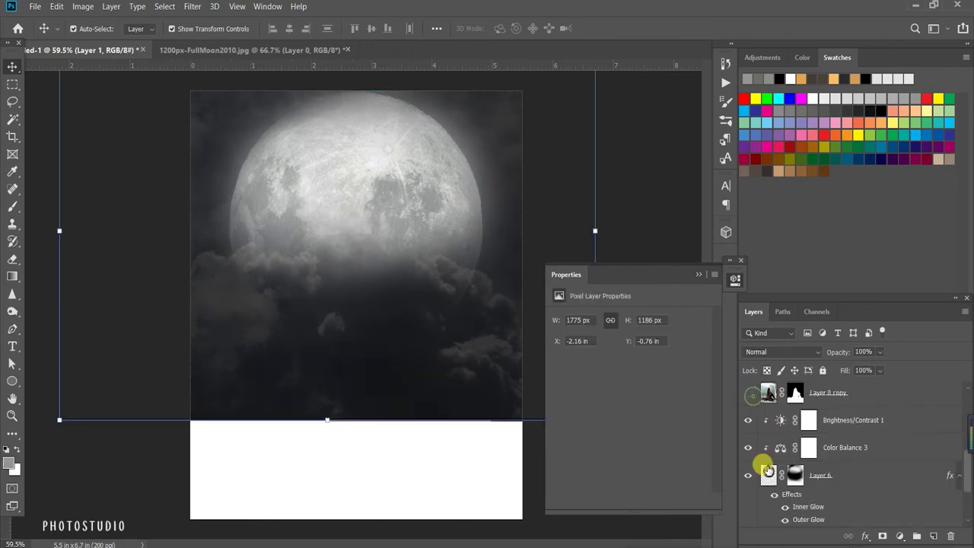
{"action": "left_click", "coordinate": [796, 479]}
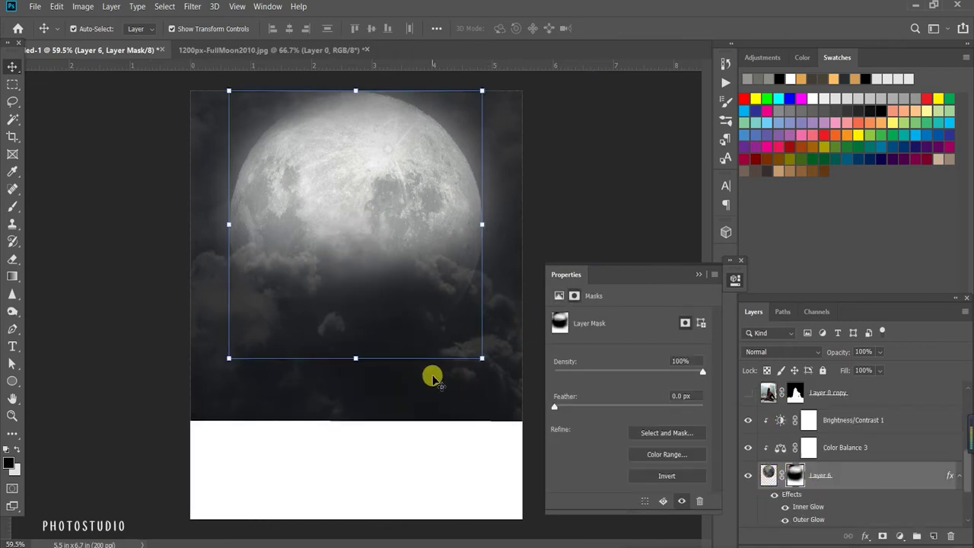
{"action": "key", "text": "b"}
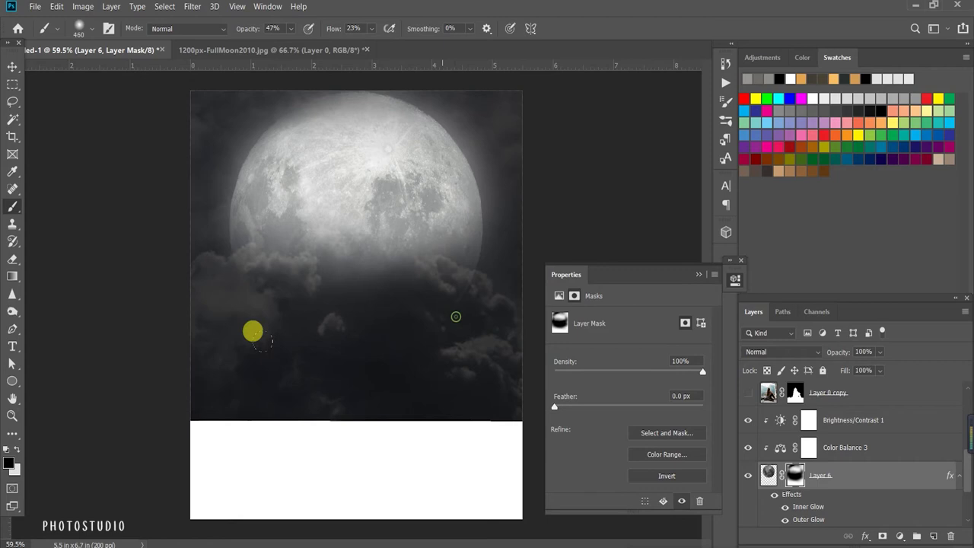
{"action": "left_click_drag", "start_coordinate": [250, 29], "coordinate": [261, 31]}
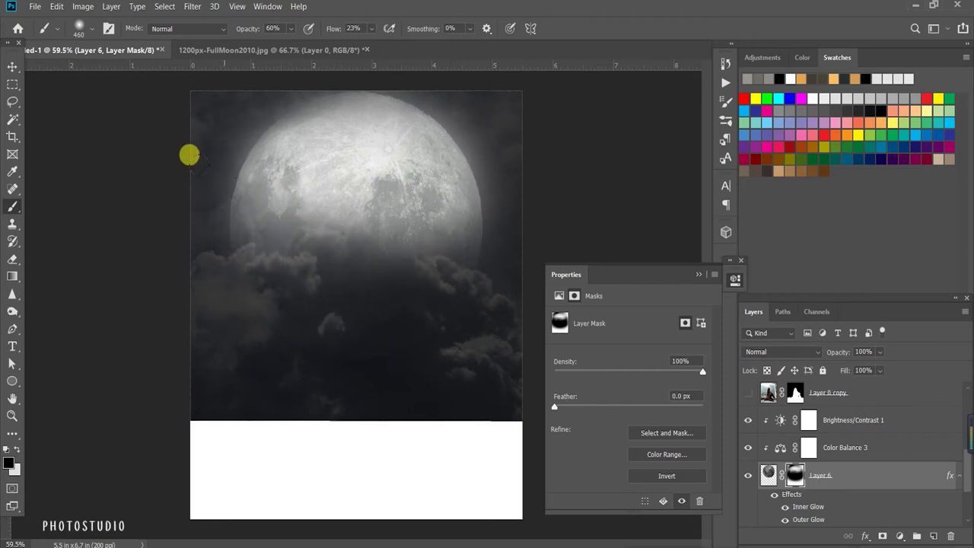
Step: Dodge the moon's upper-left edge and highlights on Layer 6
{"action": "scroll", "coordinate": [258, 346], "scroll_direction": "down", "scroll_amount": 2}
{"action": "scroll", "coordinate": [202, 211], "scroll_direction": "up", "scroll_amount": 1}
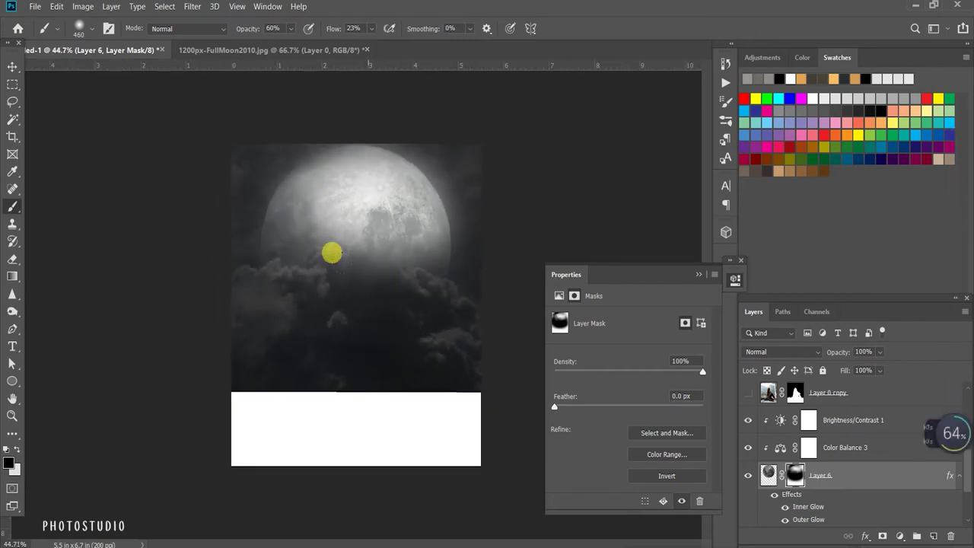
{"action": "scroll", "coordinate": [364, 311], "scroll_direction": "up", "scroll_amount": 1}
{"action": "key", "text": "o"}
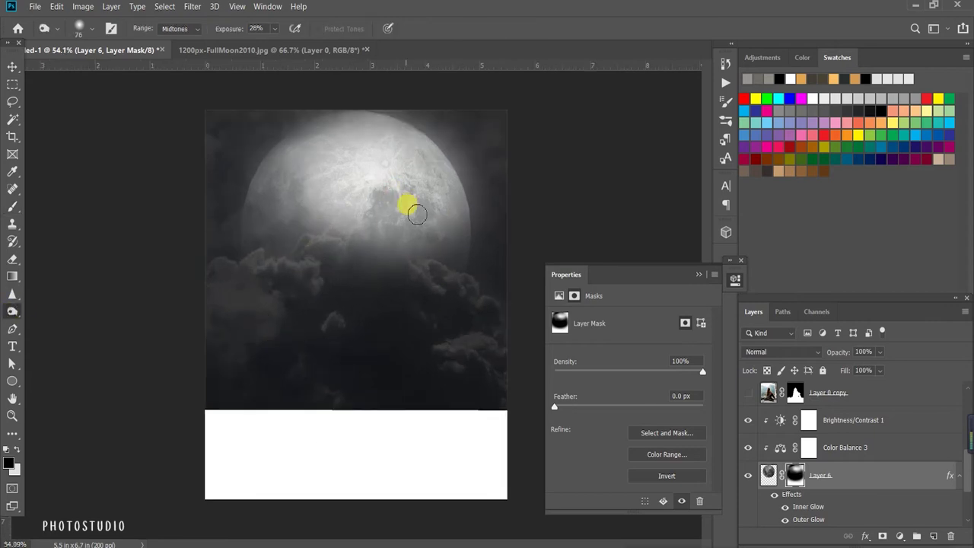
{"action": "mouse_move", "coordinate": [332, 204]}
{"action": "left_mouse_down"}
{"action": "mouse_move", "coordinate": [263, 182]}
{"action": "mouse_move", "coordinate": [243, 137]}
{"action": "mouse_move", "coordinate": [332, 102]}
{"action": "mouse_move", "coordinate": [324, 154]}
{"action": "mouse_move", "coordinate": [436, 251]}
{"action": "left_mouse_up"}
{"action": "scroll", "coordinate": [244, 228], "scroll_direction": "down", "scroll_amount": 3}
{"action": "scroll", "coordinate": [255, 231], "scroll_direction": "up", "scroll_amount": 3}
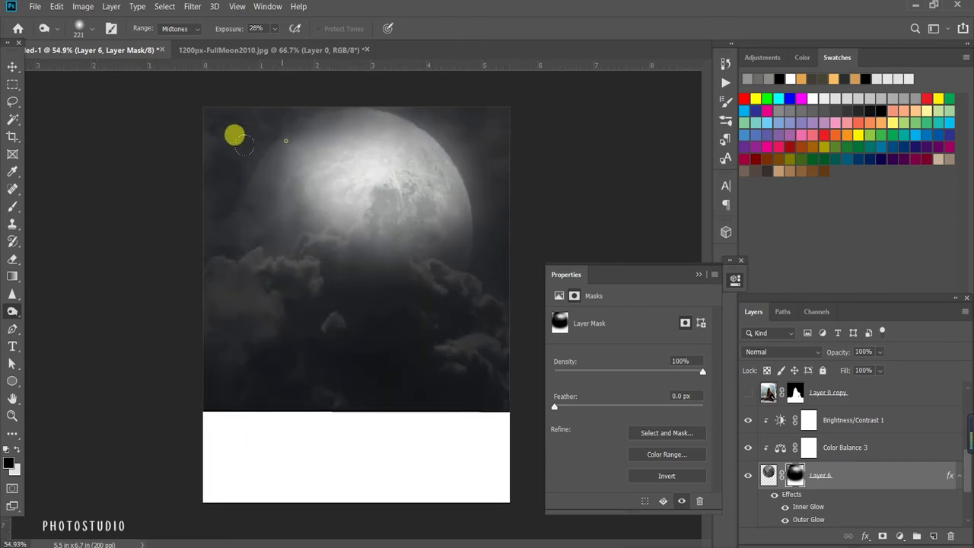
{"action": "mouse_move", "coordinate": [447, 267]}
{"action": "left_mouse_down"}
{"action": "mouse_move", "coordinate": [393, 111]}
{"action": "mouse_move", "coordinate": [178, 177]}
{"action": "left_mouse_up"}
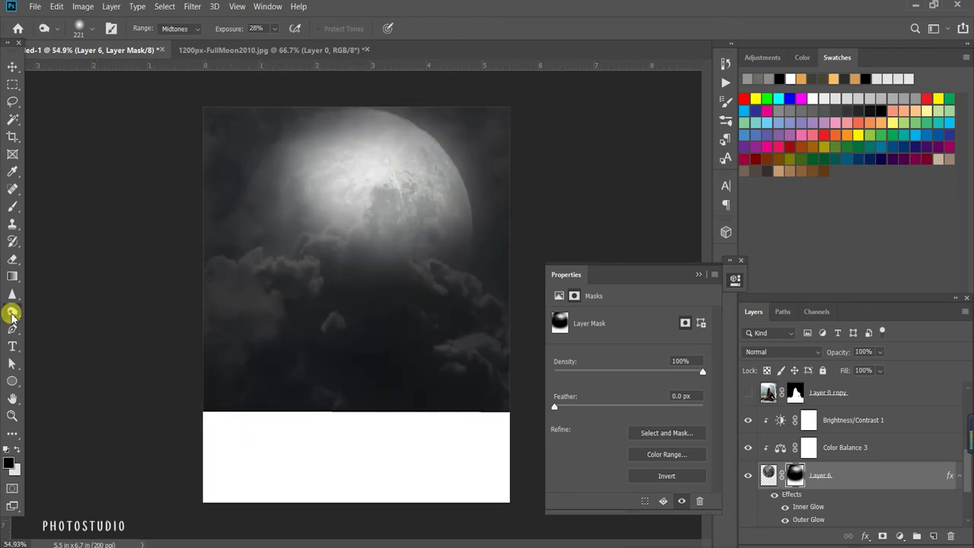
Step: Switch to the Burn tool, show the woman again, and zoom out
{"action": "left_click_drag", "start_coordinate": [12, 315], "coordinate": [53, 324]}
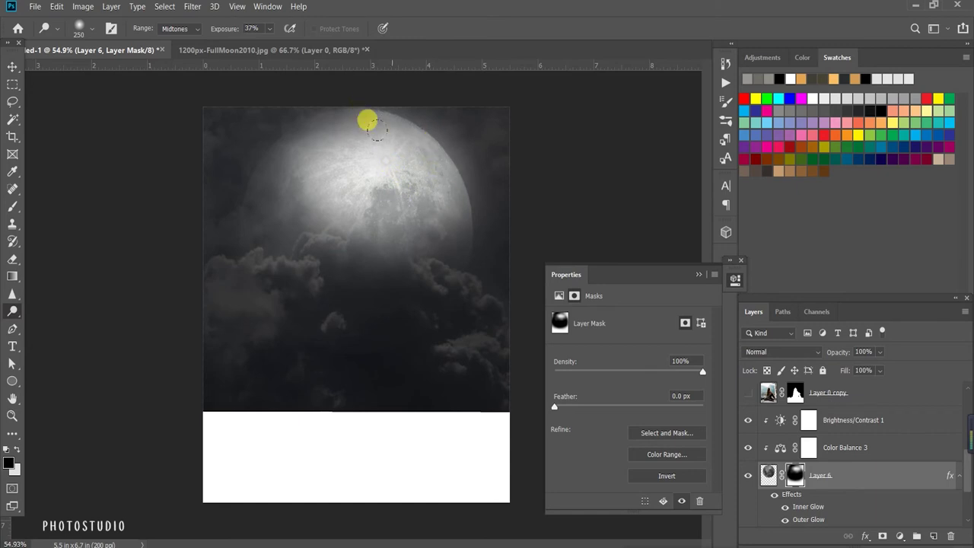
{"action": "left_click", "coordinate": [748, 392]}
{"action": "left_click", "coordinate": [699, 274]}
{"action": "key", "text": "ctrl+minus"}
{"action": "scroll", "coordinate": [779, 434], "scroll_direction": "down", "scroll_amount": 5}
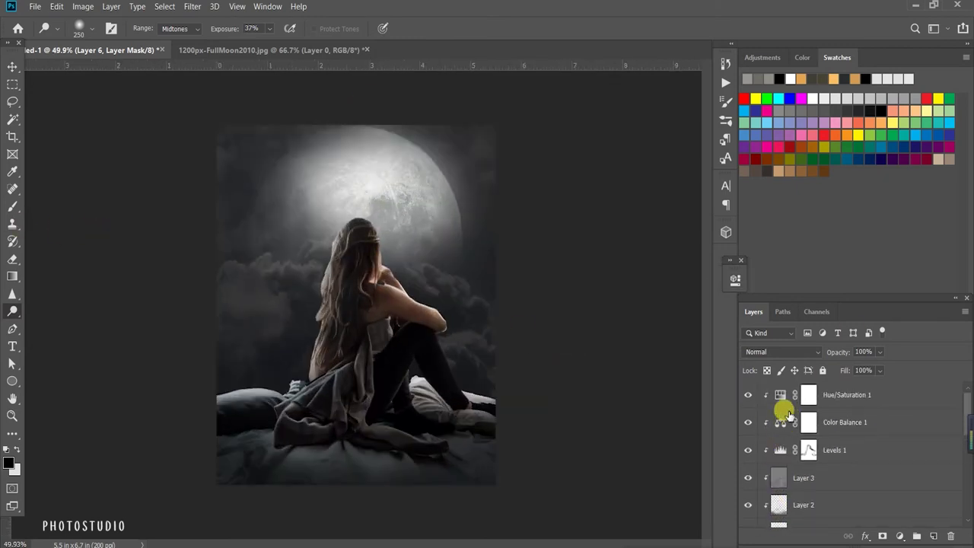
Step: Set Hue/Saturation 1's Saturation to -39 and collapse its properties
{"action": "double_click", "coordinate": [781, 394]}
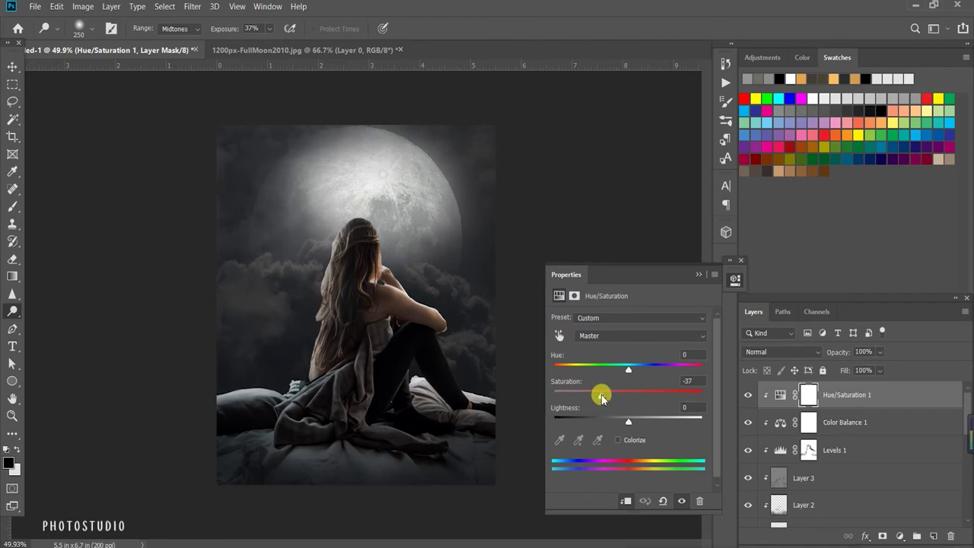
{"action": "key", "text": "ctrl+minus"}
{"action": "key", "text": "ctrl+plus"}
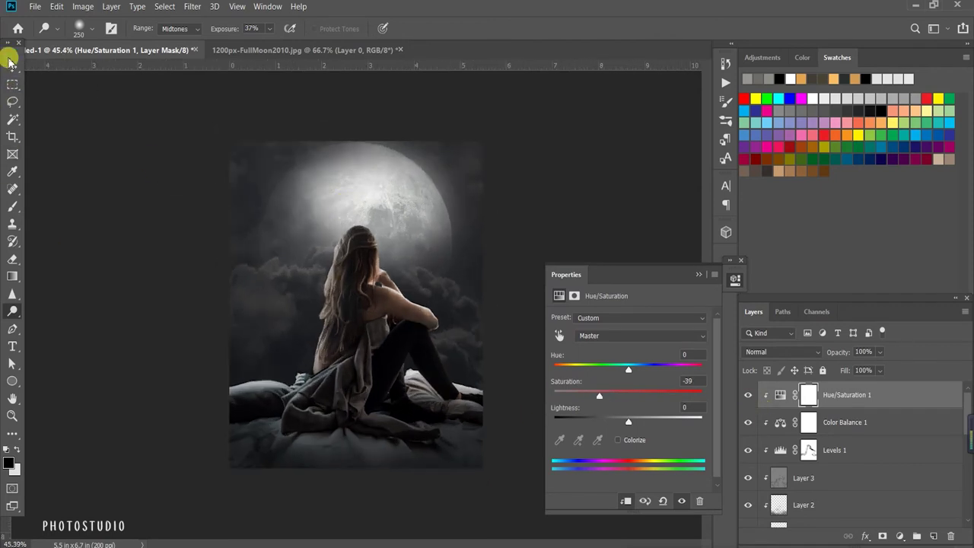
{"action": "left_click", "coordinate": [12, 66]}
{"action": "key", "text": "ctrl+plus"}
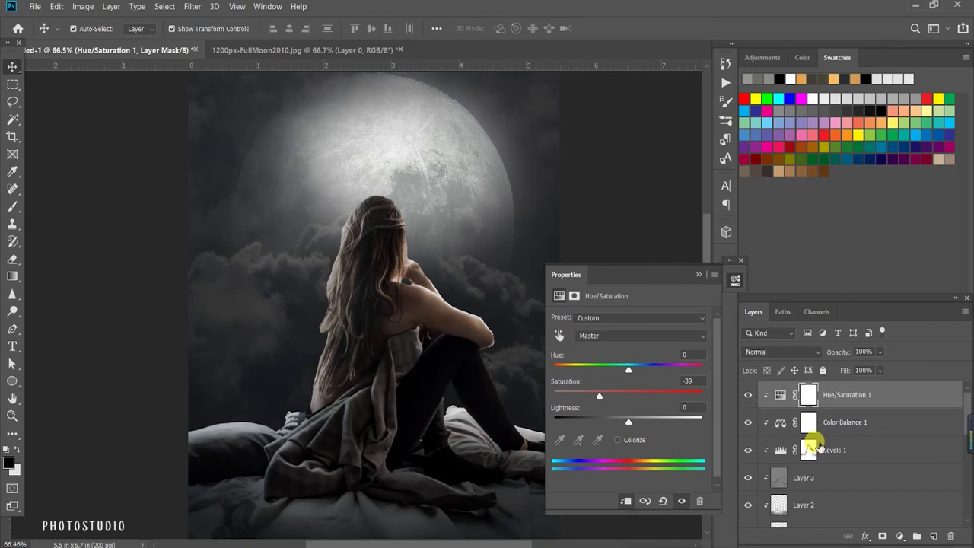
{"action": "scroll", "coordinate": [816, 430], "scroll_direction": "down", "scroll_amount": 3}
{"action": "left_click", "coordinate": [746, 478]}
{"action": "left_click", "coordinate": [746, 476]}
{"action": "scroll", "coordinate": [746, 472], "scroll_direction": "down", "scroll_amount": 2}
{"action": "left_click", "coordinate": [745, 478]}
{"action": "left_click", "coordinate": [745, 477]}
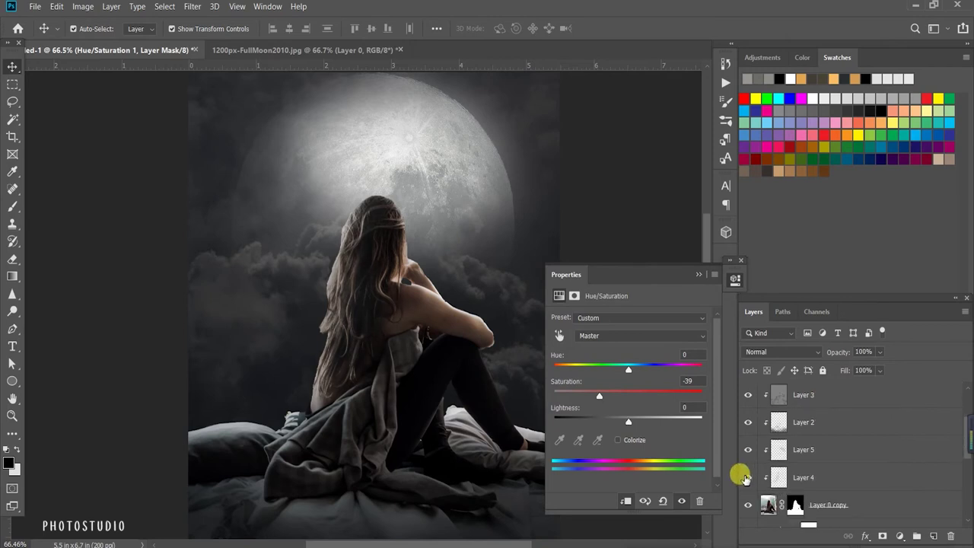
{"action": "scroll", "coordinate": [229, 366], "scroll_direction": "down", "scroll_amount": 2}
{"action": "scroll", "coordinate": [607, 391], "scroll_direction": "down", "scroll_amount": 1}
{"action": "left_click", "coordinate": [699, 274]}
Step: Dodge the woman's hair edge lighter on Overlay Layer 3
{"action": "left_click", "coordinate": [11, 309]}
{"action": "scroll", "coordinate": [229, 343], "scroll_direction": "up", "scroll_amount": 2}
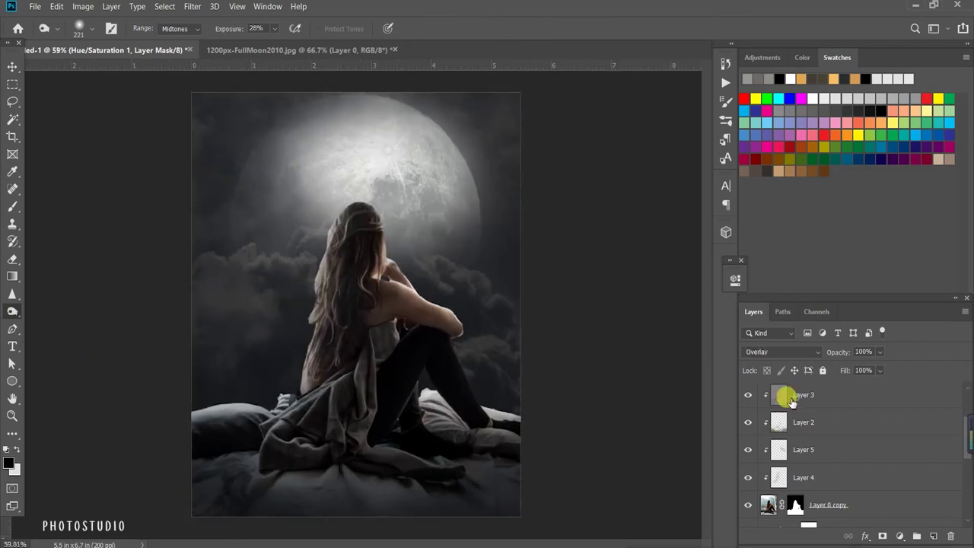
{"action": "left_click", "coordinate": [787, 396]}
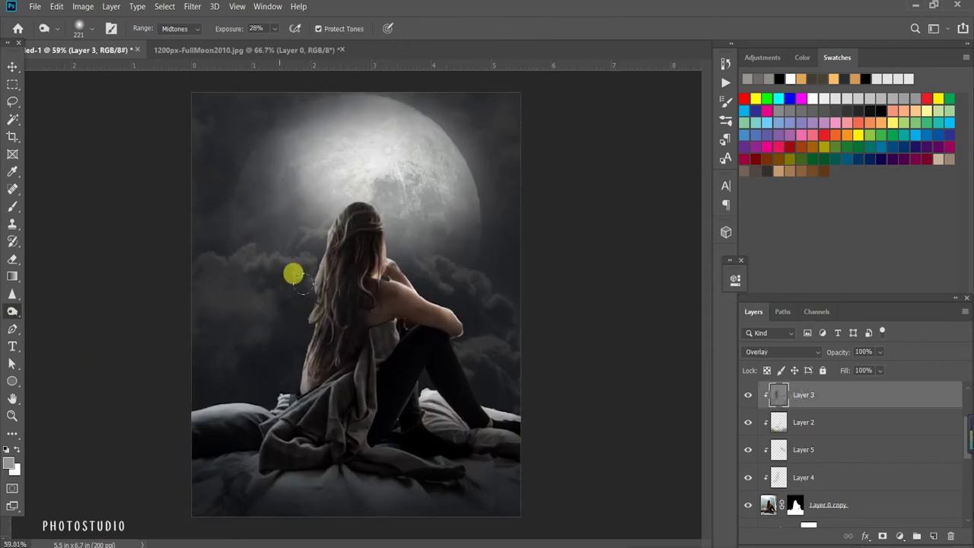
{"action": "scroll", "coordinate": [269, 221], "scroll_direction": "up", "scroll_amount": 1}
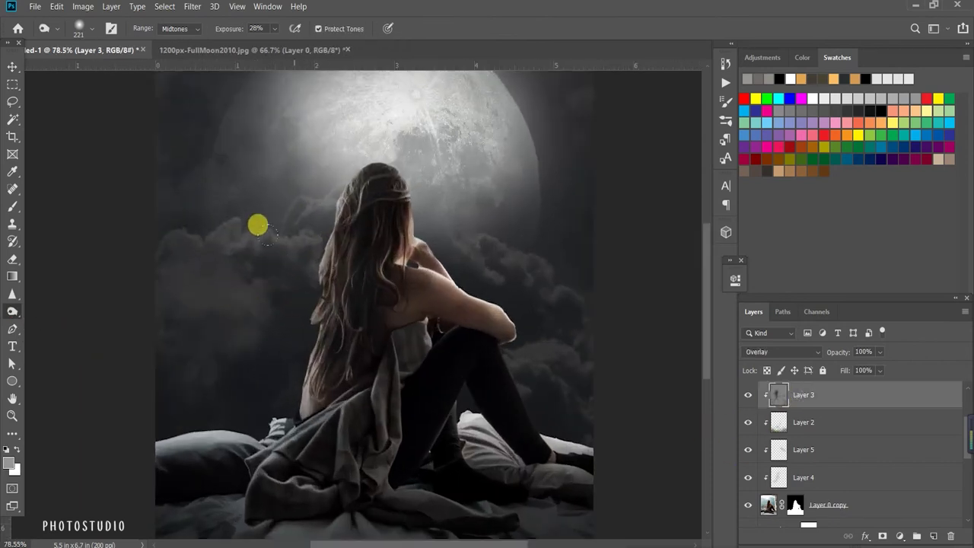
{"action": "scroll", "coordinate": [278, 318], "scroll_direction": "down", "scroll_amount": 2}
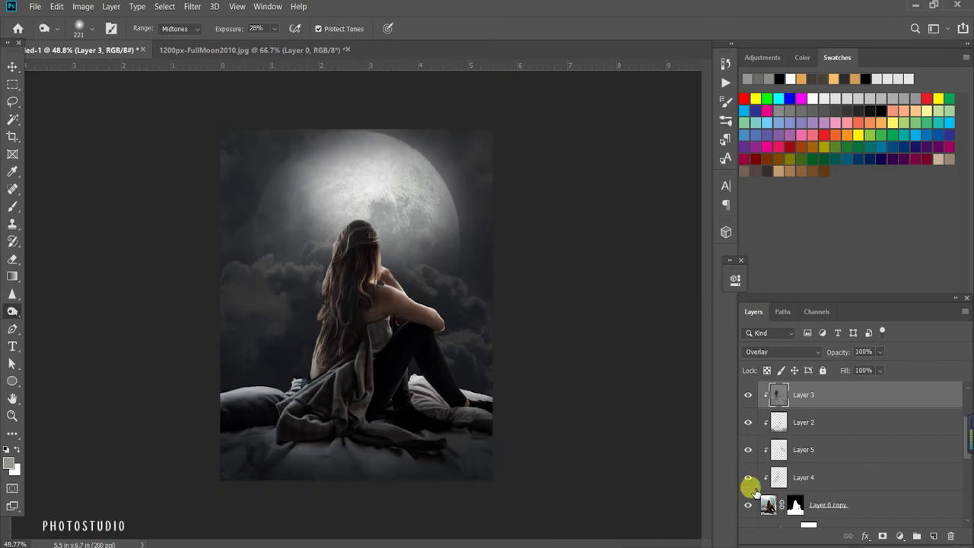
{"action": "scroll", "coordinate": [746, 474], "scroll_direction": "up", "scroll_amount": 1}
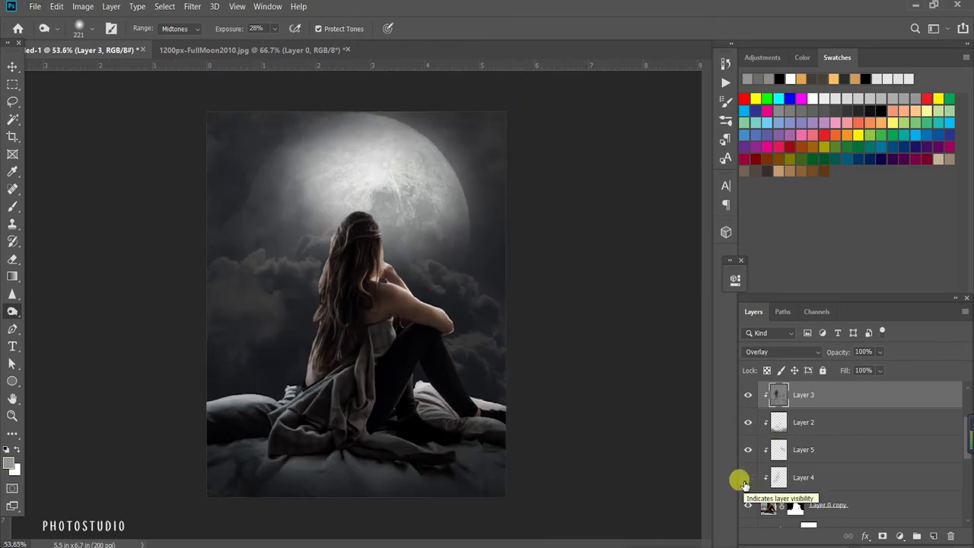
{"action": "scroll", "coordinate": [499, 373], "scroll_direction": "up", "scroll_amount": 1}
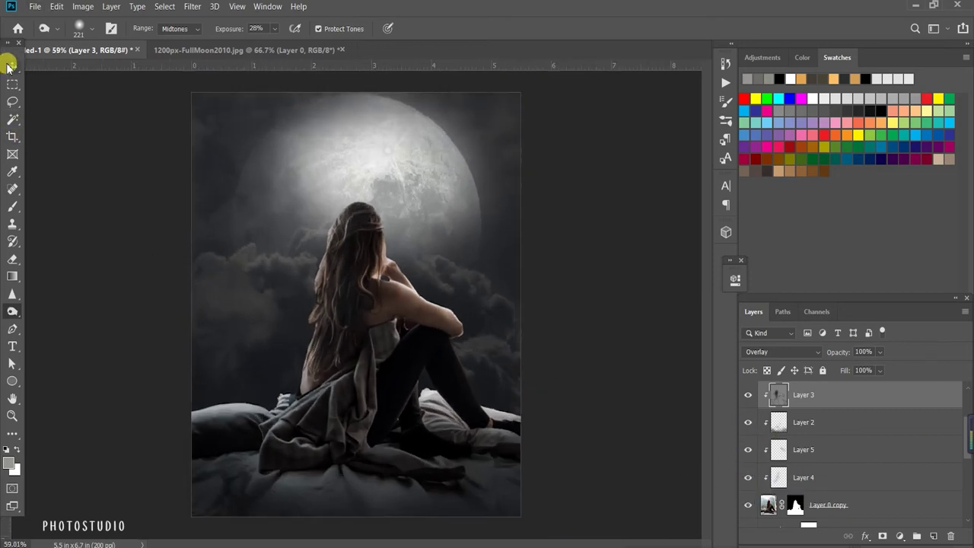
{"action": "left_click", "coordinate": [12, 66]}
{"action": "scroll", "coordinate": [130, 239], "scroll_direction": "up", "scroll_amount": 4}
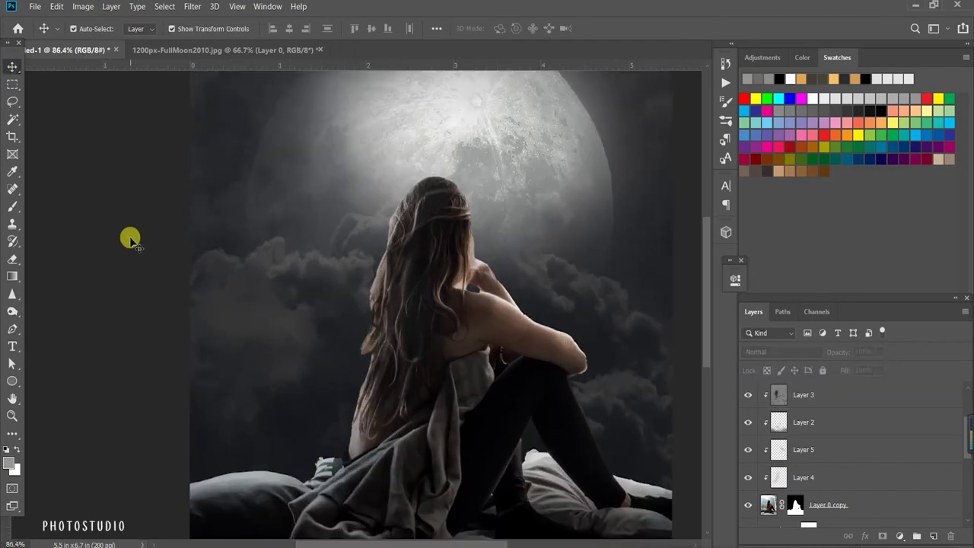
{"action": "scroll", "coordinate": [130, 239], "scroll_direction": "down", "scroll_amount": 2}
{"action": "left_click", "coordinate": [749, 478]}
{"action": "left_click", "coordinate": [749, 478]}
{"action": "left_click", "coordinate": [749, 478]}
{"action": "left_click", "coordinate": [749, 478]}
{"action": "scroll", "coordinate": [272, 226], "scroll_direction": "up", "scroll_amount": 2}
{"action": "left_click", "coordinate": [822, 466]}
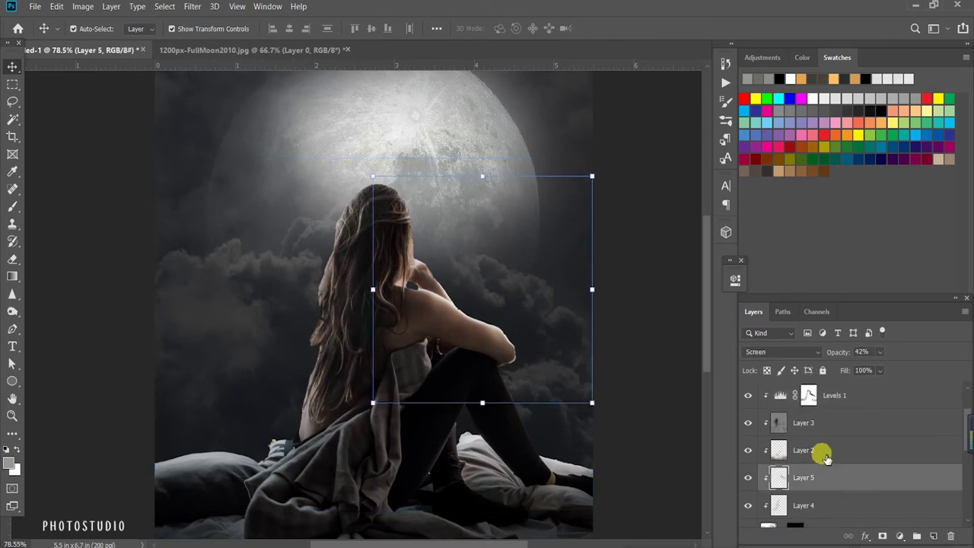
{"action": "left_click", "coordinate": [825, 453]}
{"action": "scroll", "coordinate": [816, 436], "scroll_direction": "down", "scroll_amount": 3}
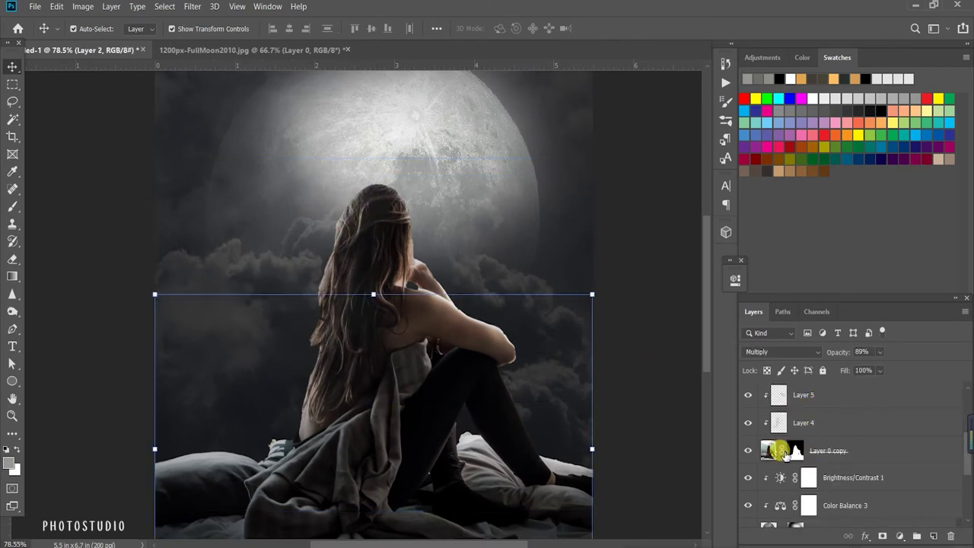
{"action": "left_click", "coordinate": [775, 450]}
{"action": "left_click", "coordinate": [797, 452]}
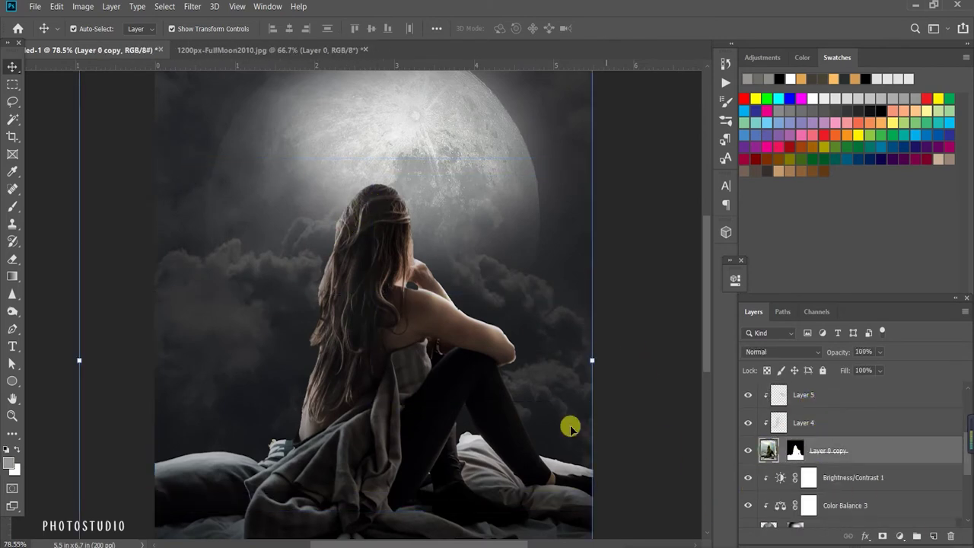
{"action": "key", "text": "l"}
{"action": "scroll", "coordinate": [304, 243], "scroll_direction": "up", "scroll_amount": 2}
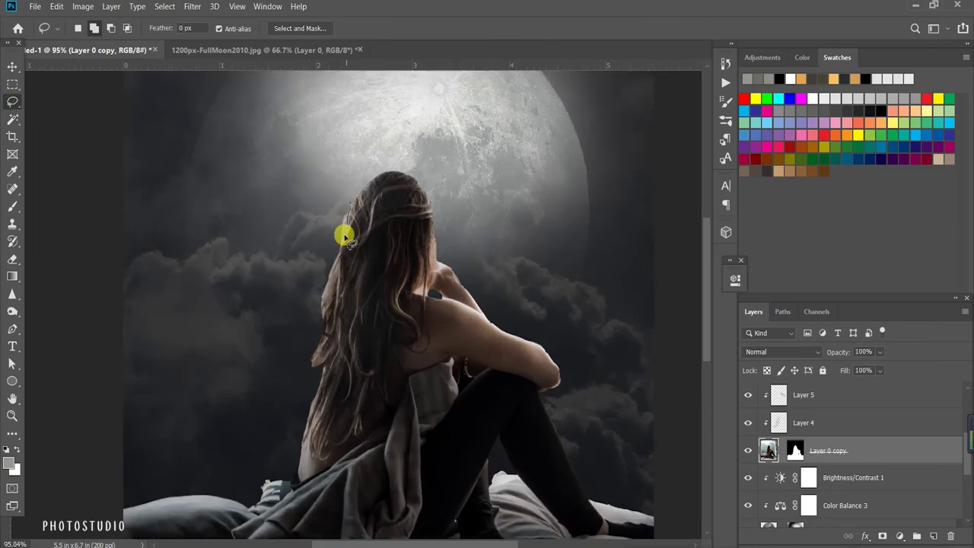
{"action": "left_click_drag", "start_coordinate": [345, 237], "coordinate": [344, 202]}
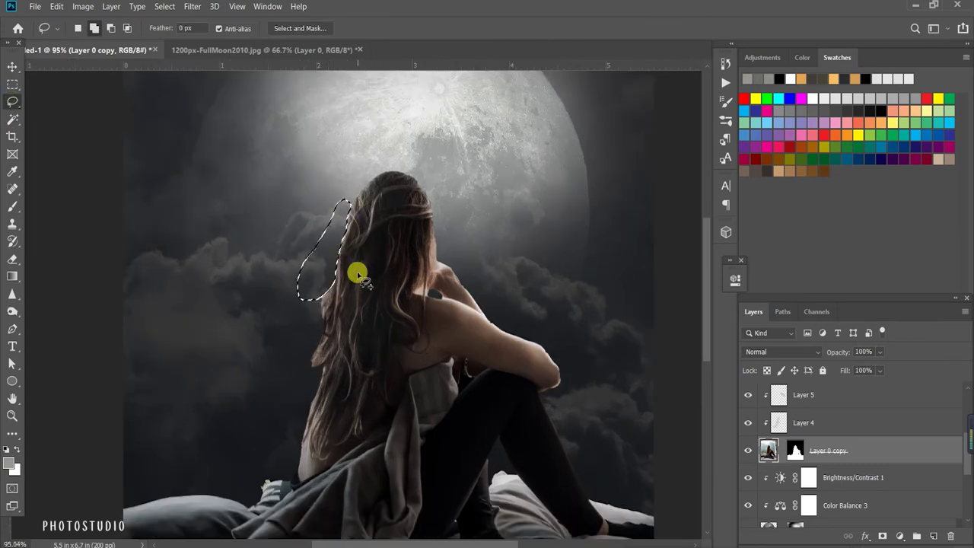
{"action": "left_click", "coordinate": [343, 303]}
{"action": "scroll", "coordinate": [347, 327], "scroll_direction": "down", "scroll_amount": 3}
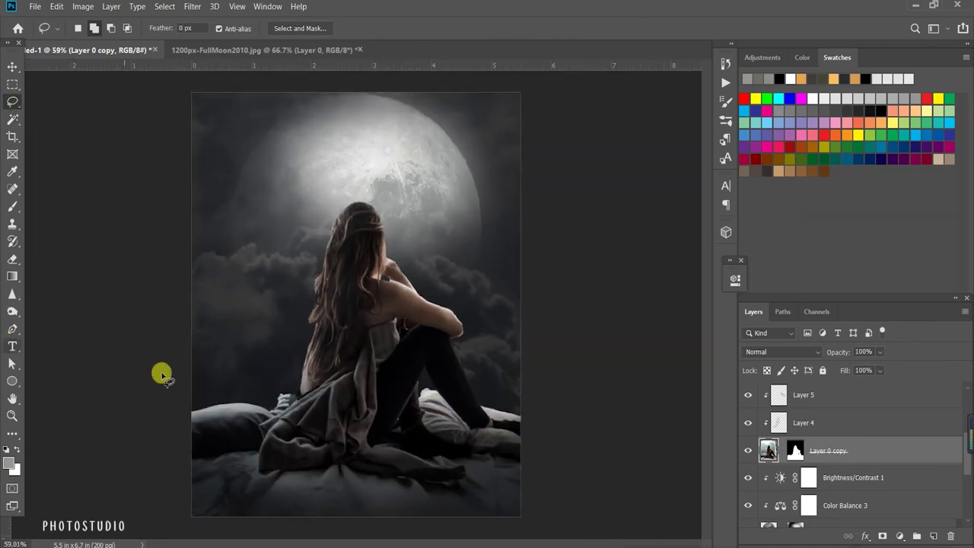
{"action": "scroll", "coordinate": [264, 324], "scroll_direction": "up", "scroll_amount": 3}
{"action": "left_click_drag", "start_coordinate": [348, 233], "coordinate": [349, 256]}
{"action": "left_click", "coordinate": [340, 309]}
{"action": "scroll", "coordinate": [350, 301], "scroll_direction": "down", "scroll_amount": 1}
{"action": "scroll", "coordinate": [305, 328], "scroll_direction": "down", "scroll_amount": 2}
{"action": "scroll", "coordinate": [282, 358], "scroll_direction": "down", "scroll_amount": 1}
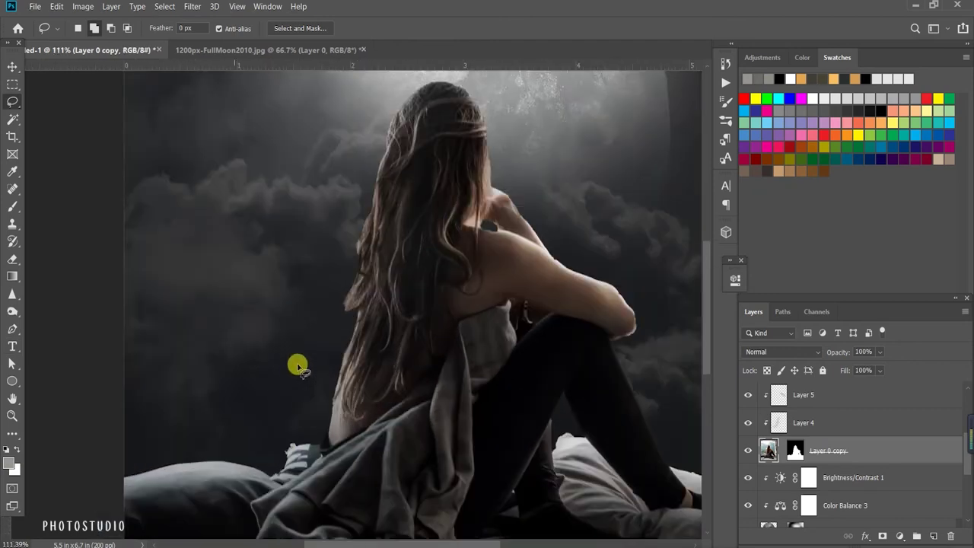
{"action": "scroll", "coordinate": [296, 365], "scroll_direction": "down", "scroll_amount": 2}
{"action": "key", "text": "v"}
{"action": "left_click", "coordinate": [226, 282]}
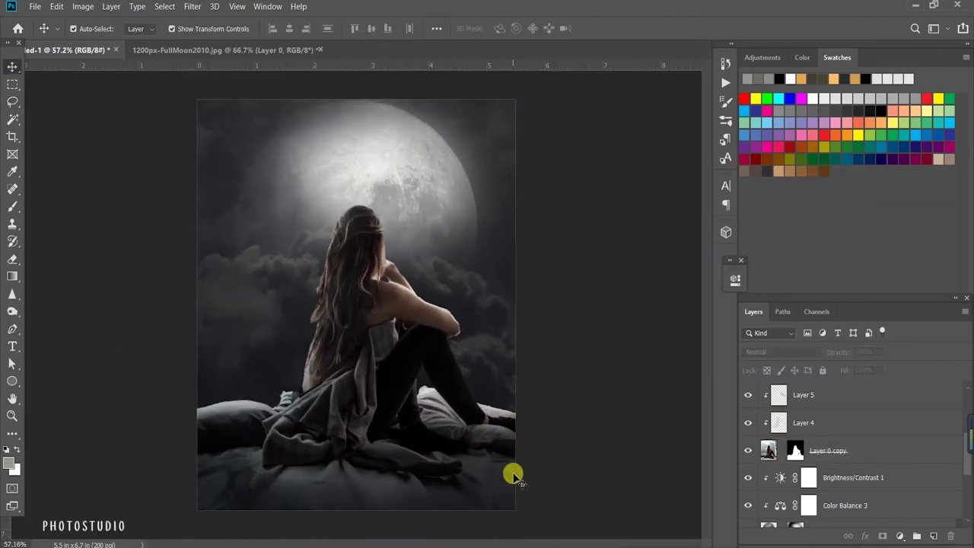
Step: Add a new clipped Layer 7 above Layer 4 with Multiply blending
{"action": "scroll", "coordinate": [411, 396], "scroll_direction": "up", "scroll_amount": 2}
{"action": "left_click", "coordinate": [827, 428]}
{"action": "left_click", "coordinate": [933, 536]}
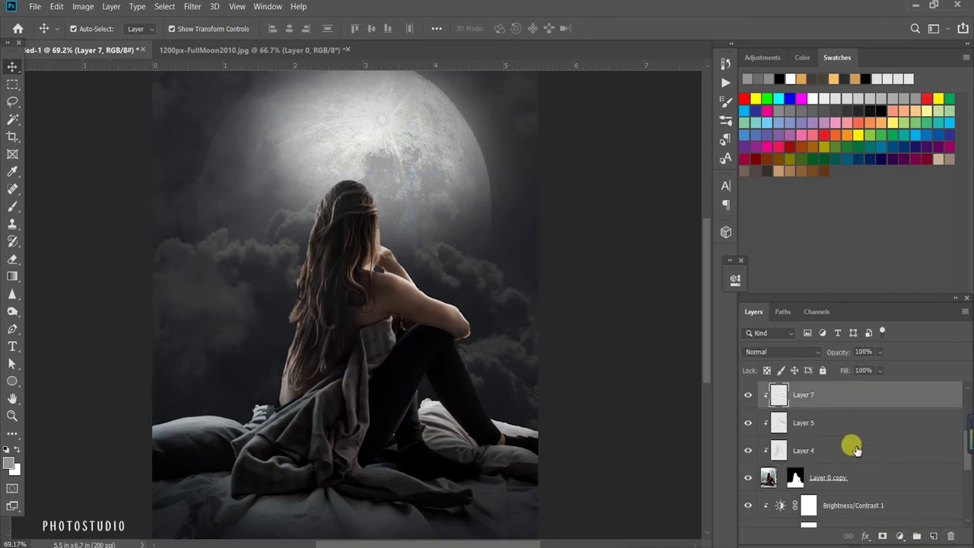
{"action": "key", "text": "b"}
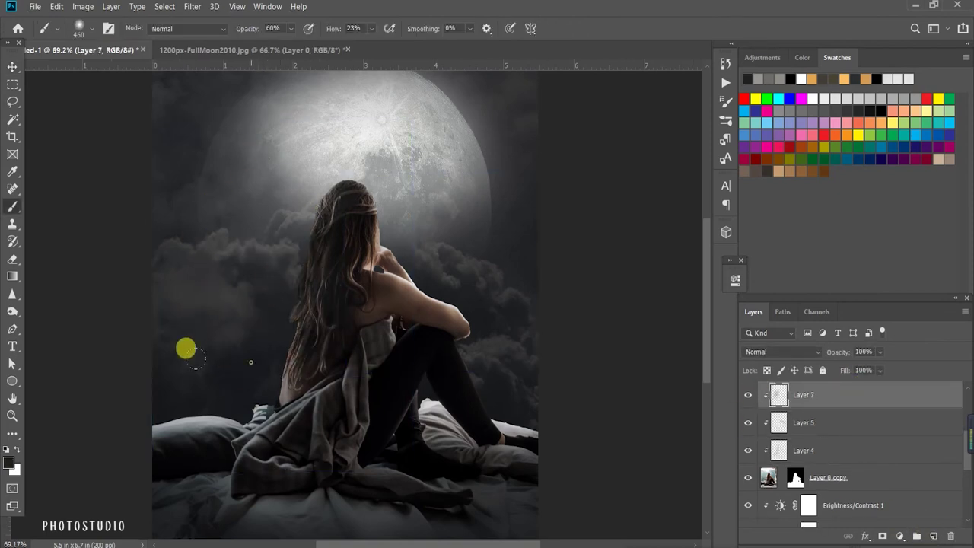
{"action": "scroll", "coordinate": [63, 270], "scroll_direction": "down", "scroll_amount": 2}
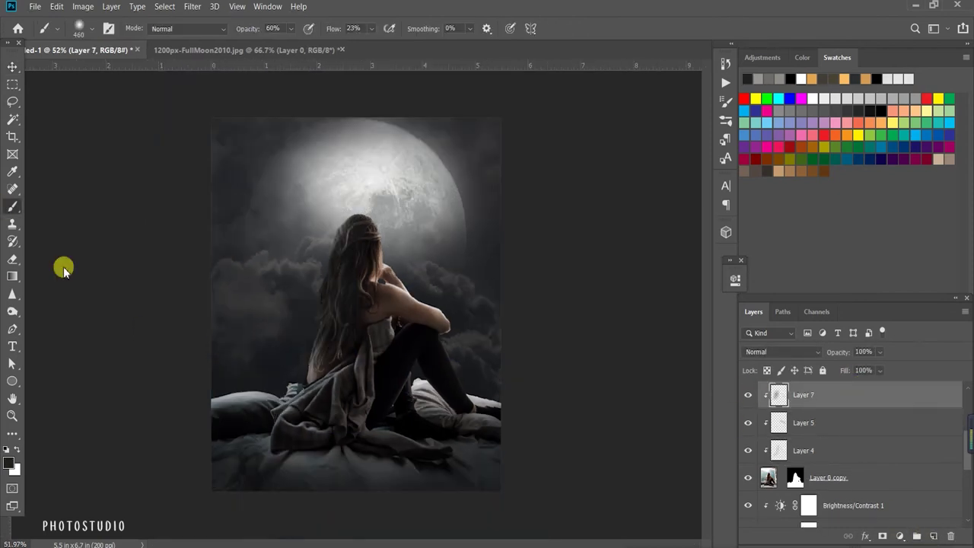
{"action": "left_click", "coordinate": [777, 351]}
{"action": "left_click", "coordinate": [790, 262]}
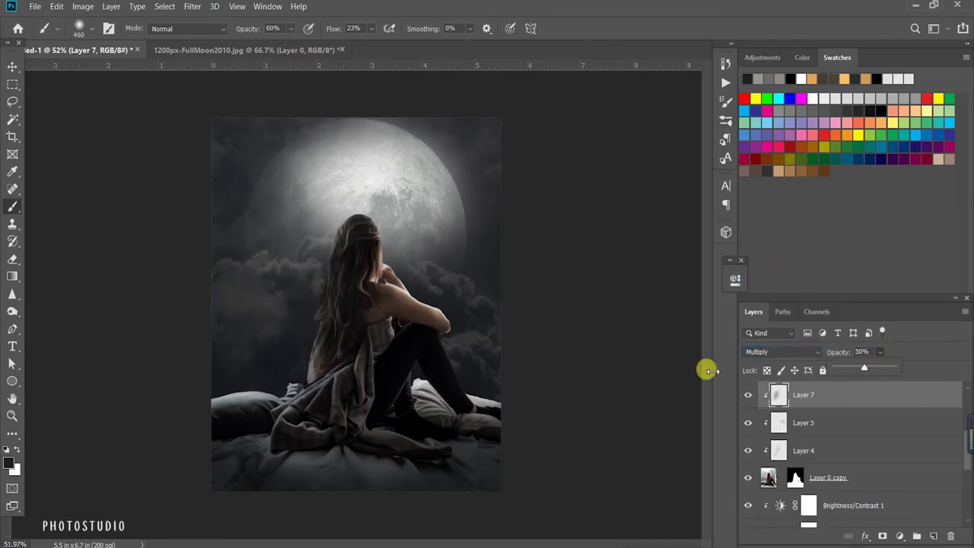
Step: Remove Layer 4 from the composite
{"action": "scroll", "coordinate": [520, 367], "scroll_direction": "down", "scroll_amount": 1}
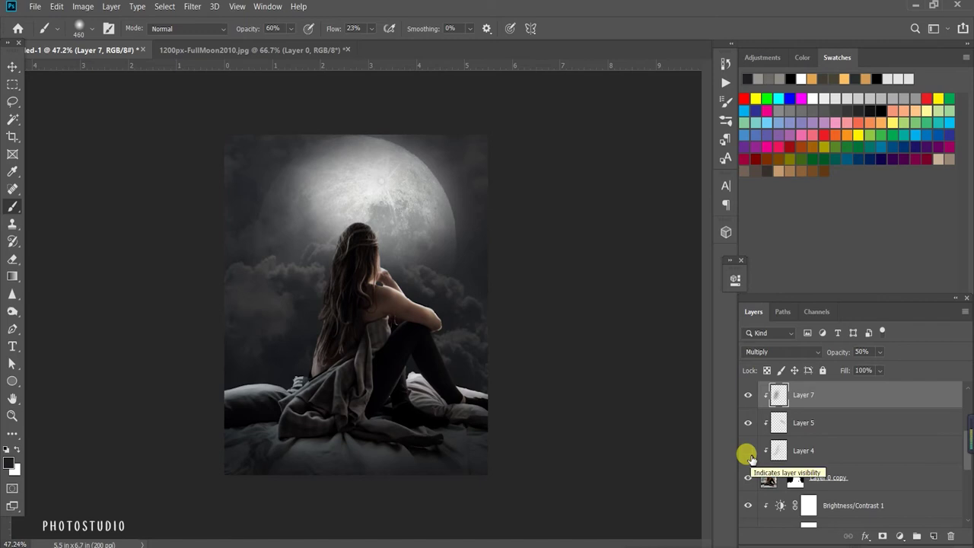
{"action": "left_click_drag", "start_coordinate": [784, 451], "coordinate": [951, 536]}
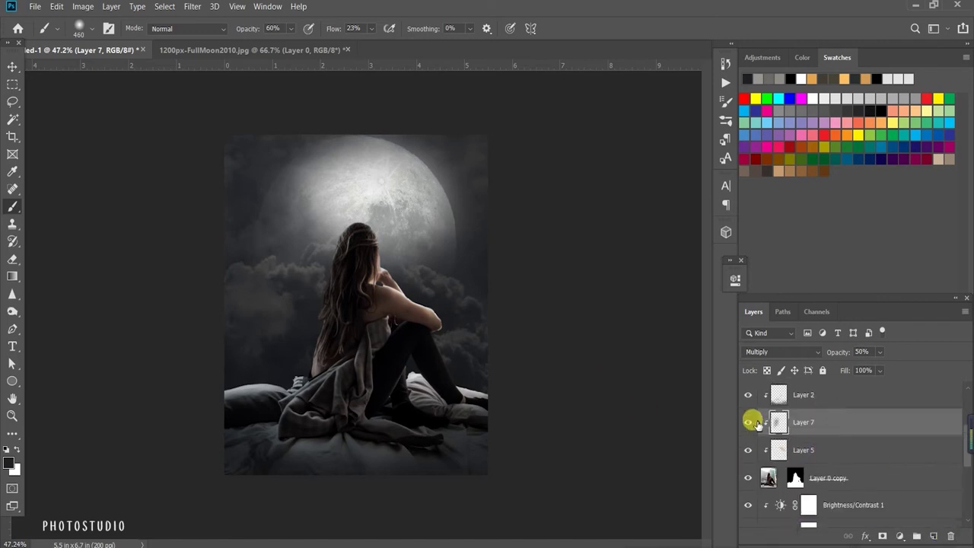
{"action": "scroll", "coordinate": [364, 271], "scroll_direction": "up", "scroll_amount": 4}
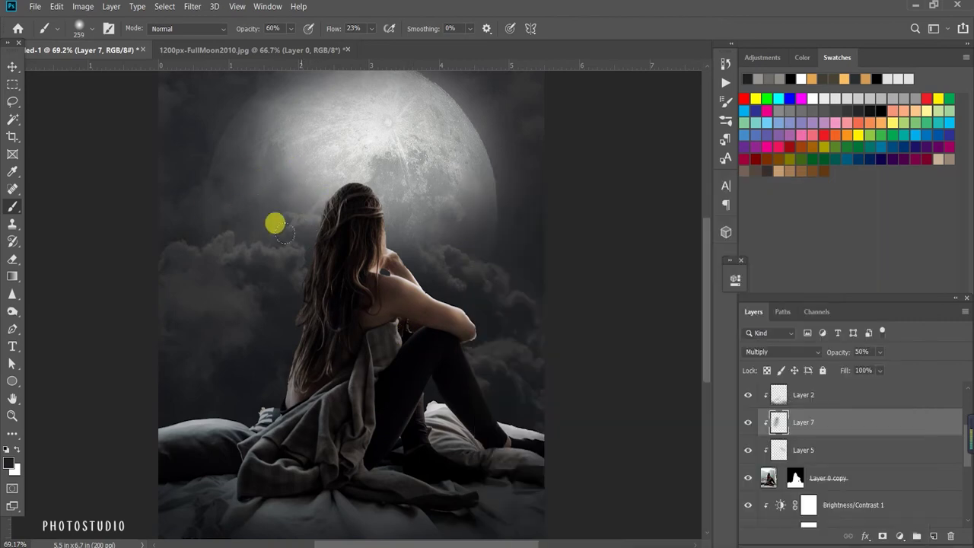
{"action": "scroll", "coordinate": [364, 289], "scroll_direction": "down", "scroll_amount": 4}
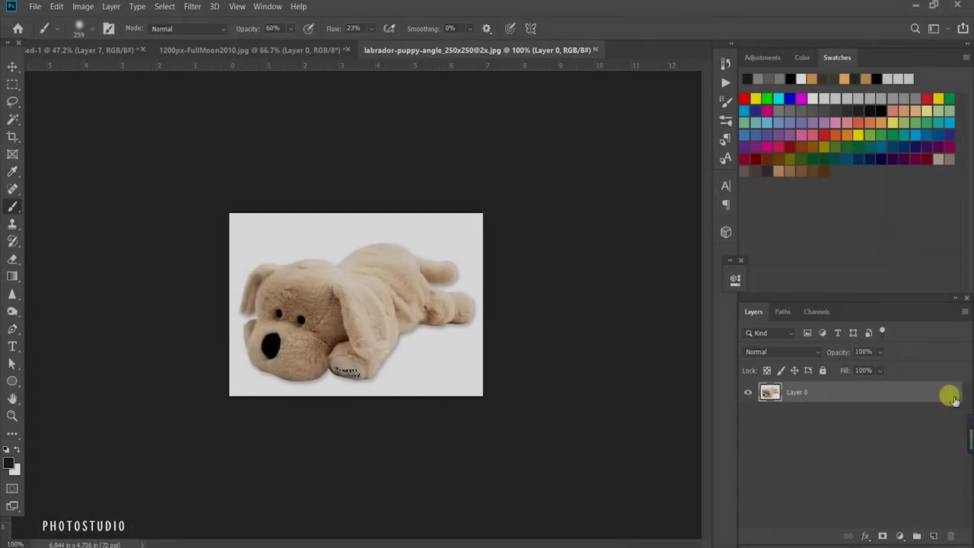
{"action": "left_click", "coordinate": [13, 119]}
Step: Delete the teddy bear's white background and bring it into the composite
{"action": "left_click", "coordinate": [336, 239]}
{"action": "key", "text": "Delete"}
{"action": "key", "text": "ctrl+d"}
{"action": "left_click", "coordinate": [13, 67]}
{"action": "left_click_drag", "start_coordinate": [358, 312], "coordinate": [375, 412]}
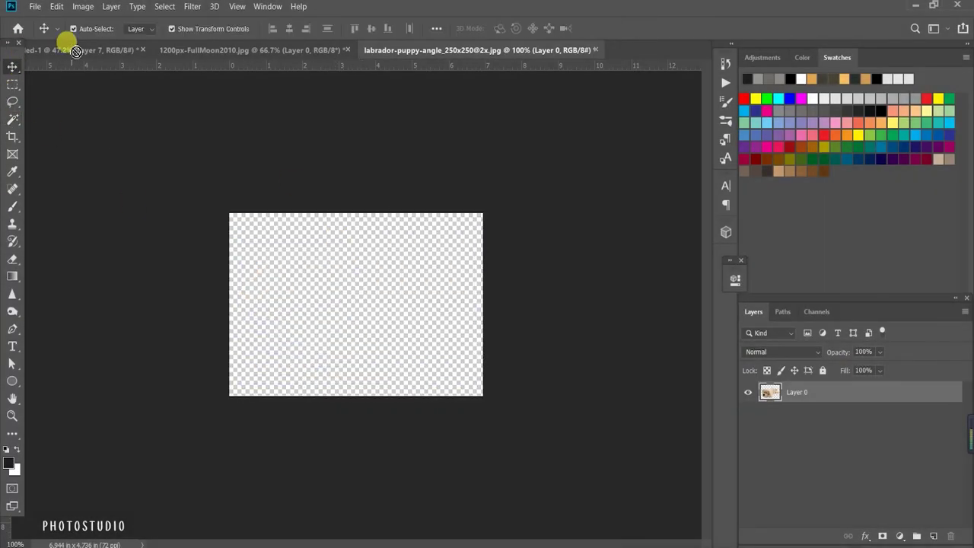
{"action": "left_click", "coordinate": [424, 439]}
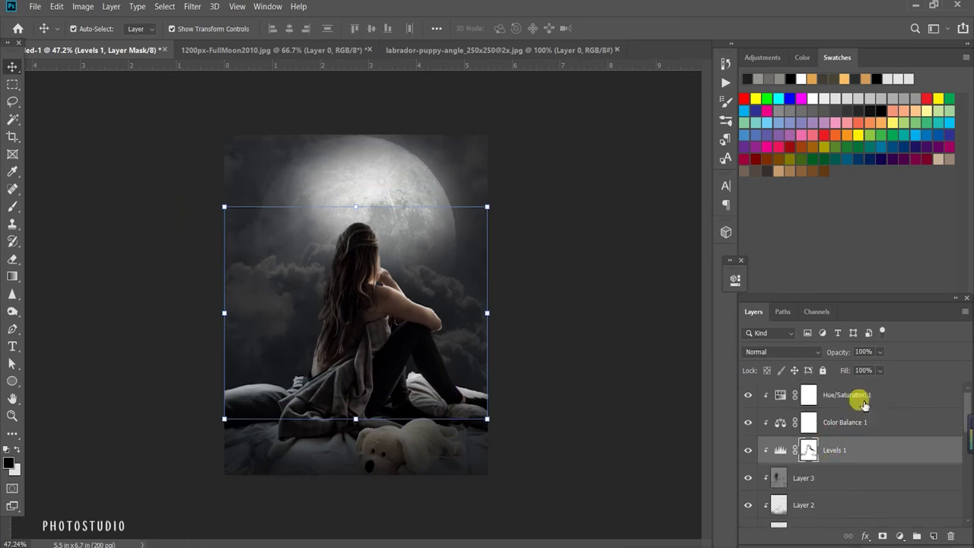
Step: Move the bear layer to the top and flip it horizontally
{"action": "scroll", "coordinate": [887, 464], "scroll_direction": "down", "scroll_amount": 3}
{"action": "mouse_move", "coordinate": [752, 450]}
{"action": "left_mouse_down"}
{"action": "mouse_move", "coordinate": [843, 366]}
{"action": "mouse_move", "coordinate": [838, 387]}
{"action": "left_mouse_up"}
{"action": "left_click_drag", "start_coordinate": [388, 452], "coordinate": [261, 452]}
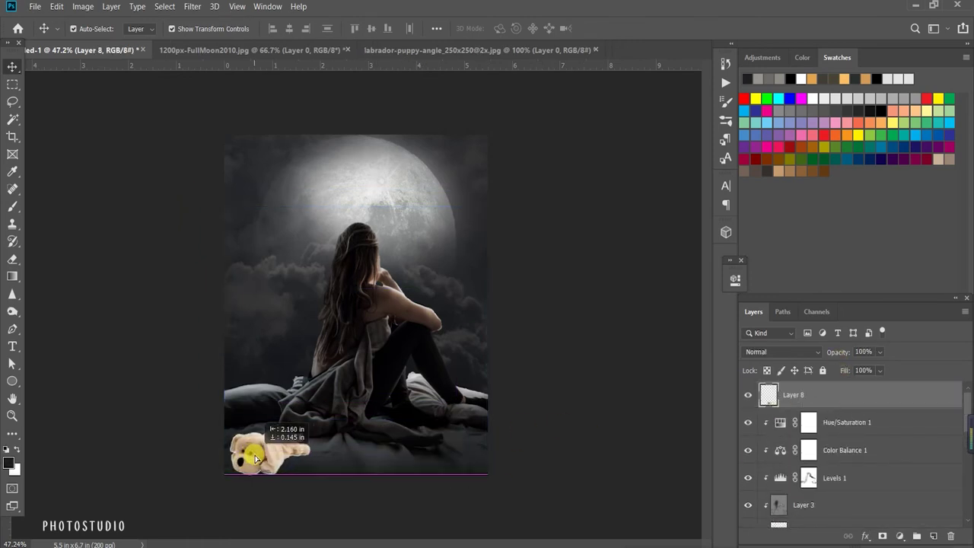
{"action": "left_click", "coordinate": [56, 6]}
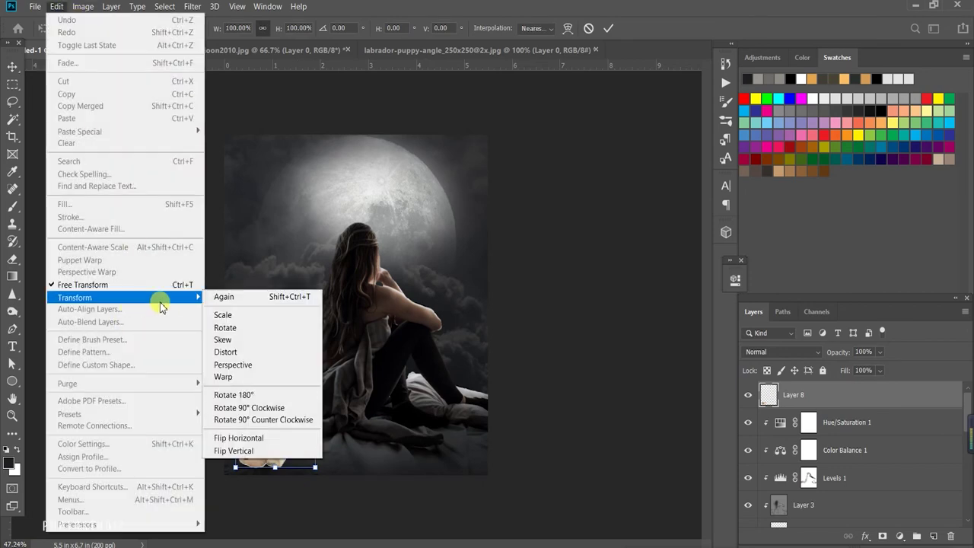
{"action": "left_click", "coordinate": [245, 441]}
{"action": "left_click_drag", "start_coordinate": [248, 440], "coordinate": [242, 442]}
{"action": "left_click", "coordinate": [522, 475]}
{"action": "left_click", "coordinate": [523, 474]}
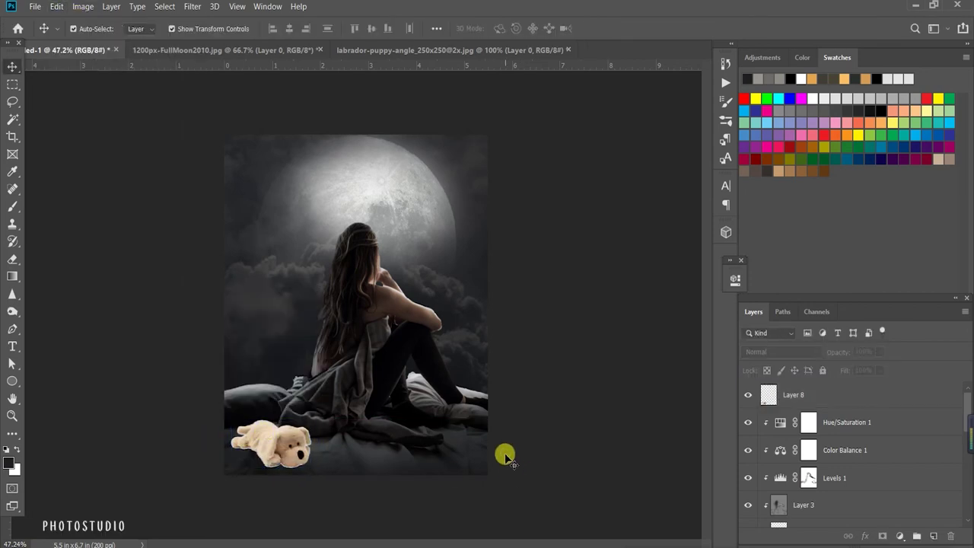
Step: Add a clipped Hue/Saturation 3 adjustment that desaturates the bear
{"action": "left_click", "coordinate": [838, 394]}
{"action": "left_click", "coordinate": [900, 536]}
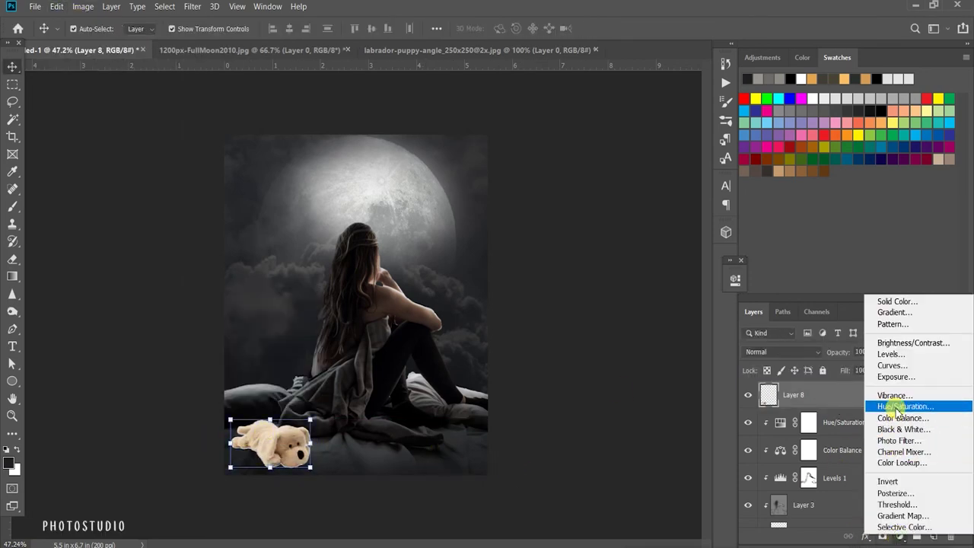
{"action": "left_click", "coordinate": [837, 404]}
{"action": "left_click_drag", "start_coordinate": [628, 396], "coordinate": [612, 399]}
{"action": "left_click", "coordinate": [699, 274]}
{"action": "left_click", "coordinate": [770, 394]}
{"action": "left_click", "coordinate": [625, 501]}
Step: Add a clipped Levels 2 adjustment with output white lowered to 174
{"action": "left_click", "coordinate": [701, 276]}
{"action": "left_click", "coordinate": [900, 536]}
{"action": "left_click", "coordinate": [889, 351]}
{"action": "left_click", "coordinate": [625, 500]}
{"action": "left_click_drag", "start_coordinate": [705, 455], "coordinate": [635, 460]}
{"action": "key", "text": "ctrl+plus"}
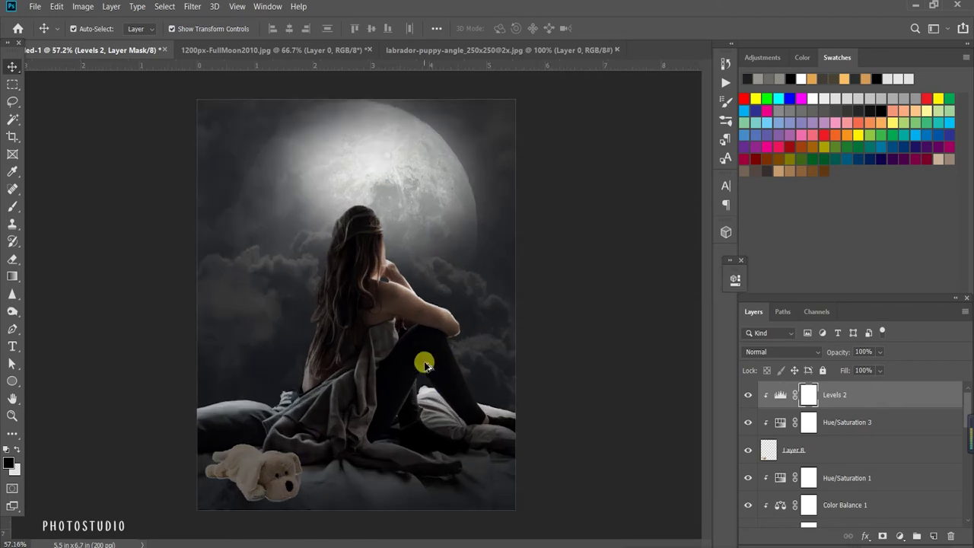
Step: Add a Color Balance adjustment layer and fit the whole image in the window
{"action": "left_click", "coordinate": [901, 537]}
{"action": "left_click", "coordinate": [903, 418]}
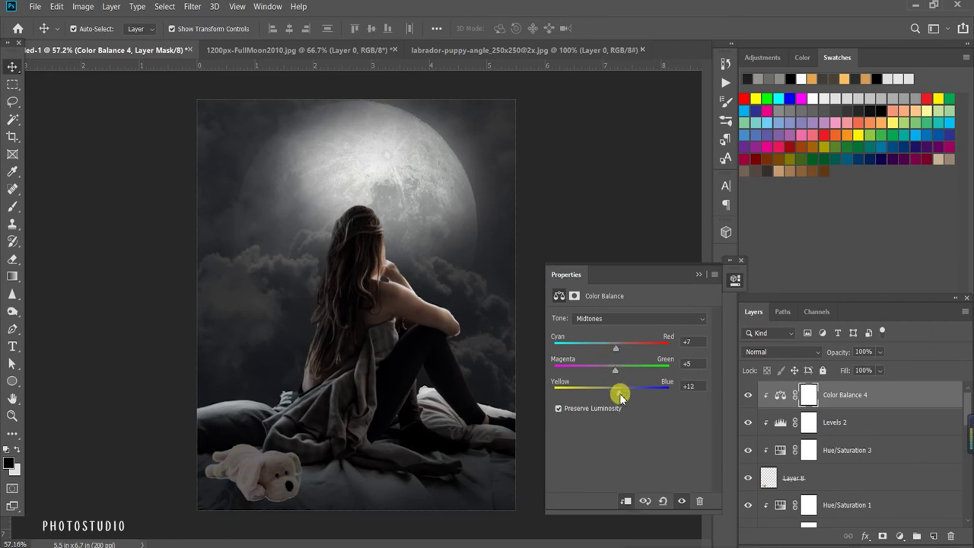
{"action": "left_click", "coordinate": [699, 274]}
{"action": "key", "text": "ctrl+0"}
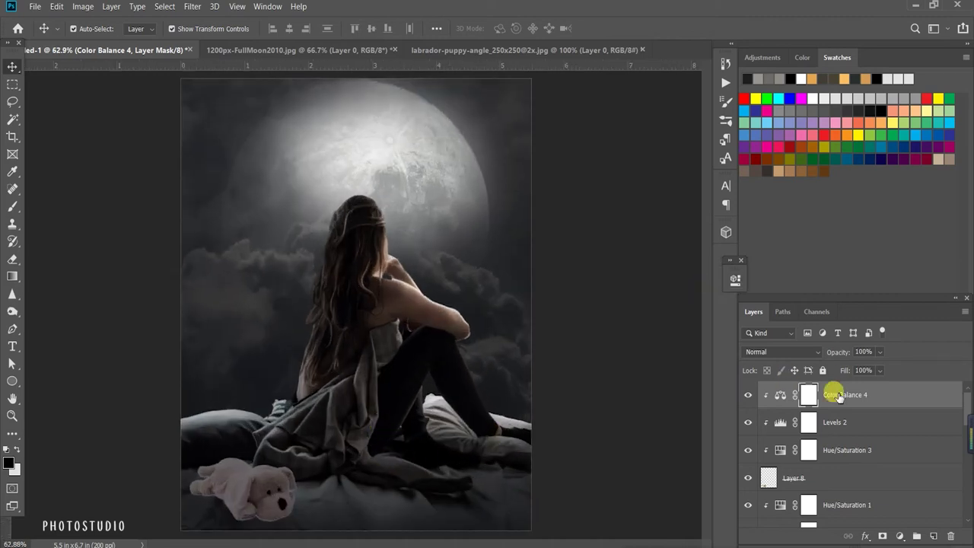
Step: Lower the teddy bear's Hue/Saturation 3 Lightness to -20
{"action": "left_click", "coordinate": [868, 479]}
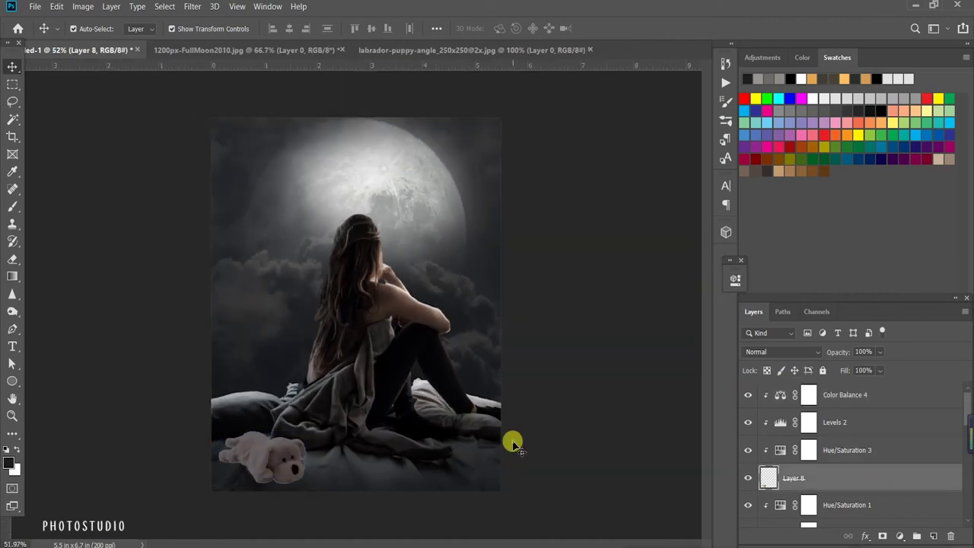
{"action": "left_click", "coordinate": [847, 450]}
{"action": "double_click", "coordinate": [780, 450]}
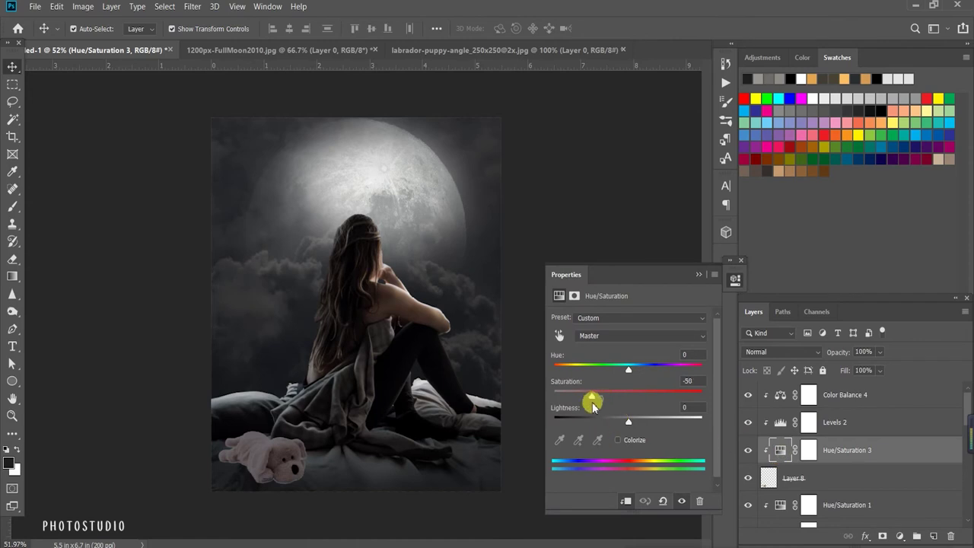
{"action": "left_click_drag", "start_coordinate": [622, 424], "coordinate": [614, 421]}
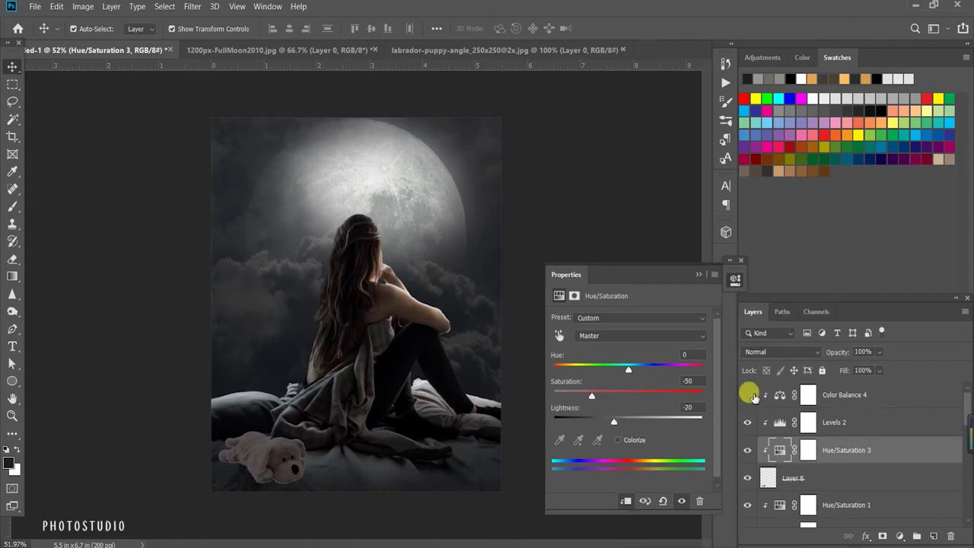
Step: Delete the Color Balance 4 layer and select the Levels 2 mask
{"action": "left_click_drag", "start_coordinate": [801, 394], "coordinate": [951, 536]}
{"action": "left_click", "coordinate": [699, 274]}
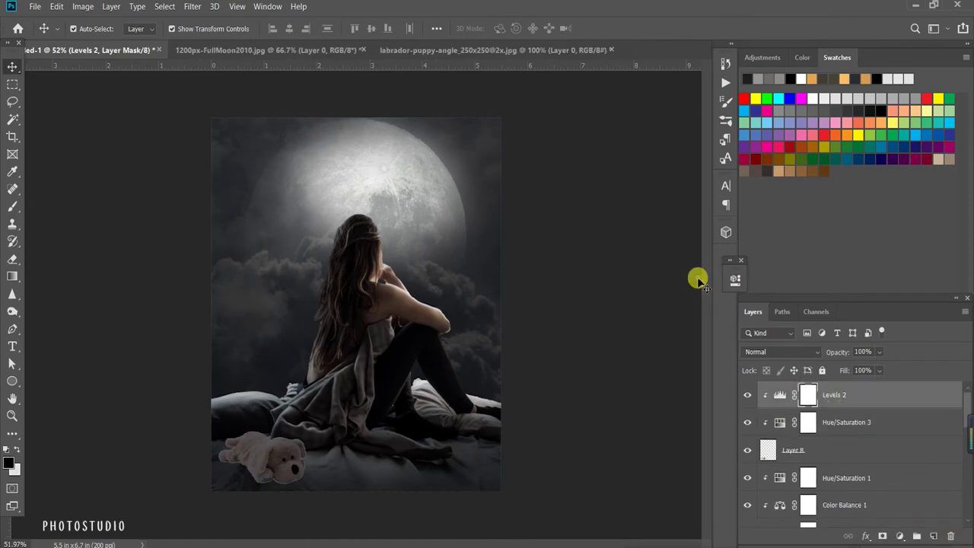
{"action": "left_click", "coordinate": [826, 453]}
{"action": "left_click", "coordinate": [804, 395]}
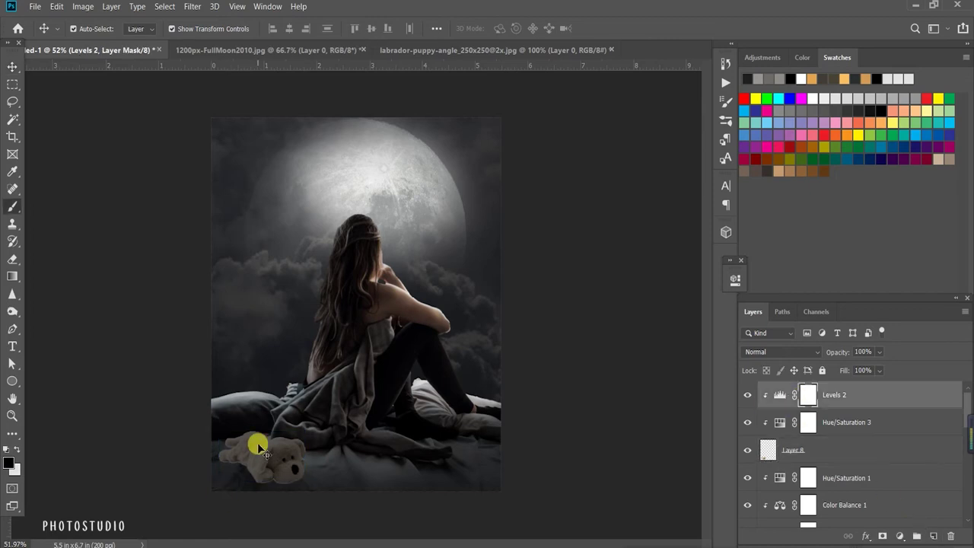
Step: Add a new brush layer clipped to the teddy bear
{"action": "key", "text": "b"}
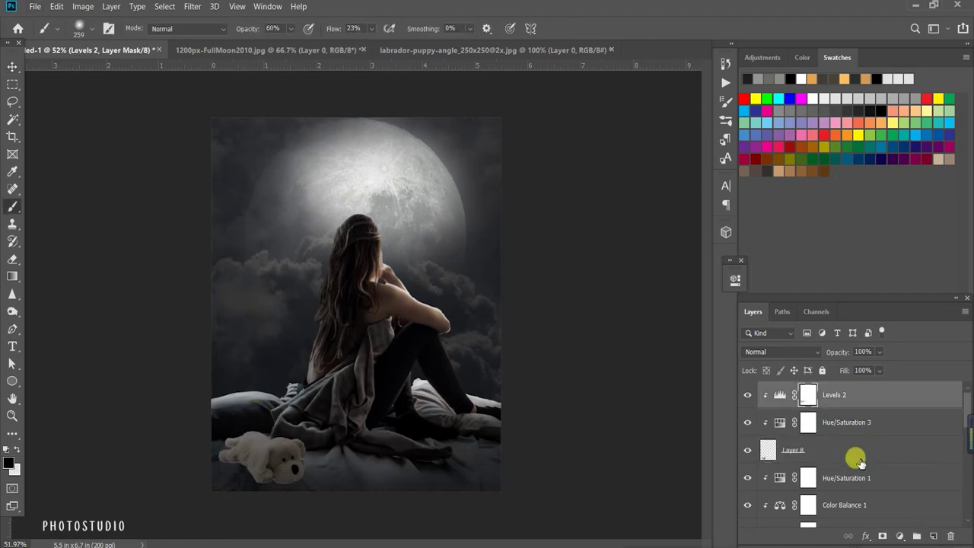
{"action": "left_click", "coordinate": [857, 460]}
{"action": "key", "text": "ctrl+shift+alt+n"}
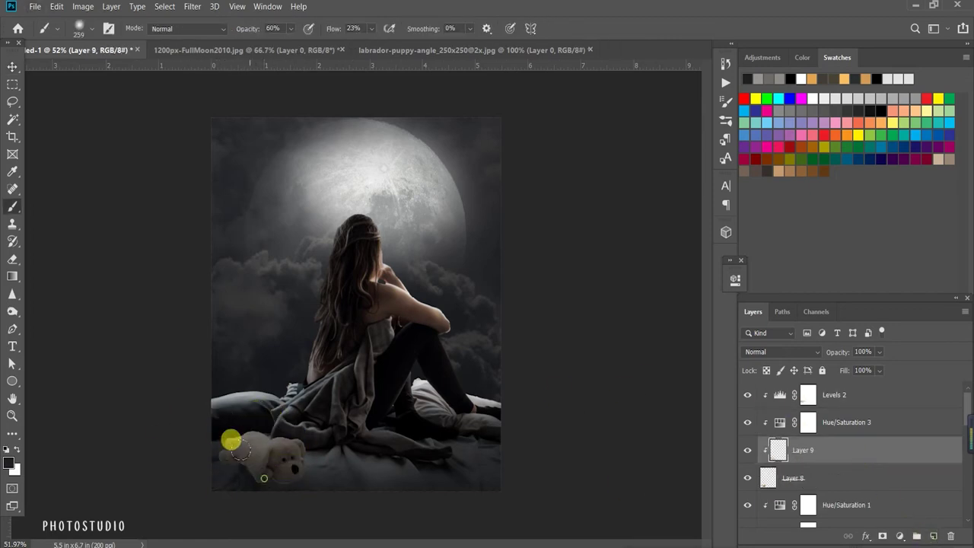
{"action": "left_click", "coordinate": [861, 504]}
Step: Set the clipped Layer 9's opacity to 95%
{"action": "left_click", "coordinate": [934, 536]}
{"action": "scroll", "coordinate": [174, 461], "scroll_direction": "up", "scroll_amount": 2}
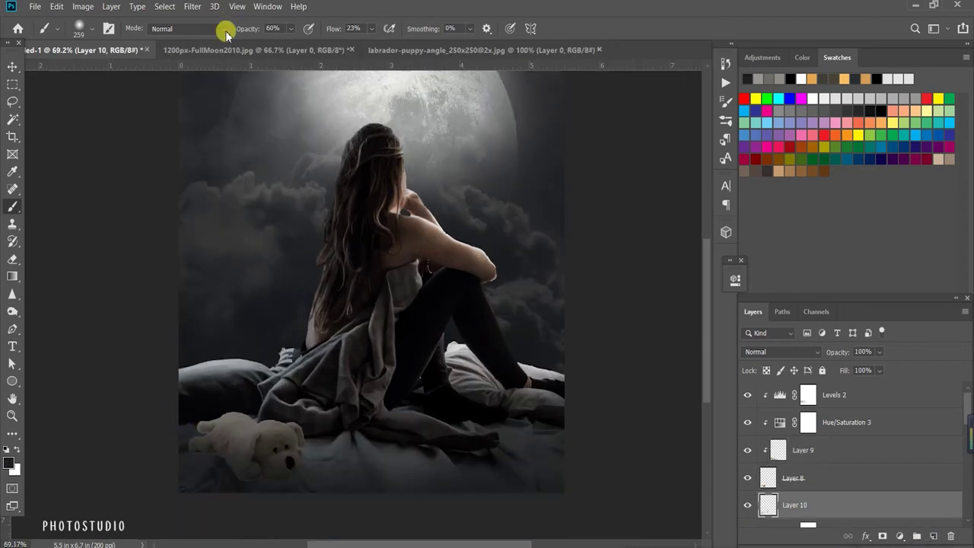
{"action": "left_click", "coordinate": [266, 482]}
{"action": "left_click", "coordinate": [239, 458]}
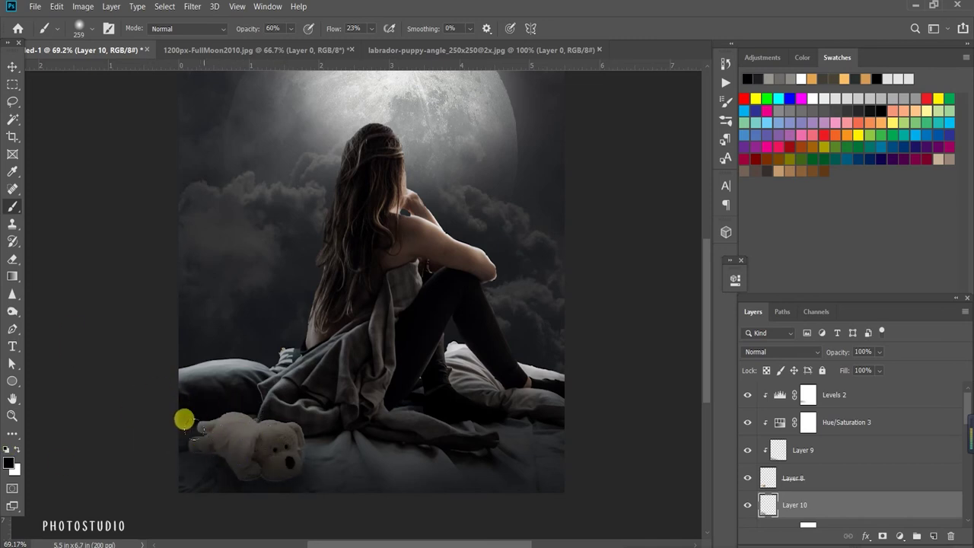
{"action": "scroll", "coordinate": [43, 392], "scroll_direction": "down", "scroll_amount": 1}
{"action": "scroll", "coordinate": [127, 476], "scroll_direction": "up", "scroll_amount": 1}
{"action": "scroll", "coordinate": [261, 507], "scroll_direction": "up", "scroll_amount": 1}
{"action": "scroll", "coordinate": [176, 491], "scroll_direction": "down", "scroll_amount": 1}
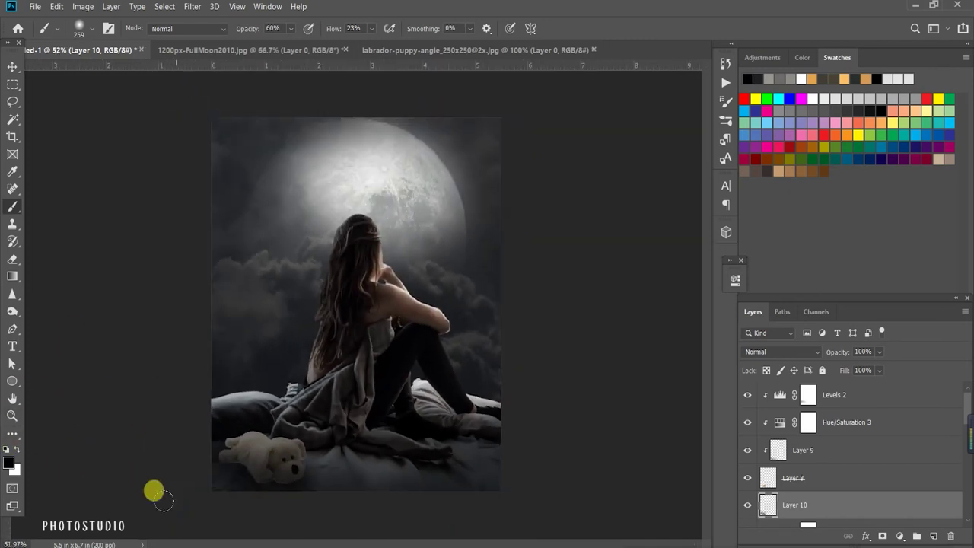
{"action": "left_click", "coordinate": [879, 352]}
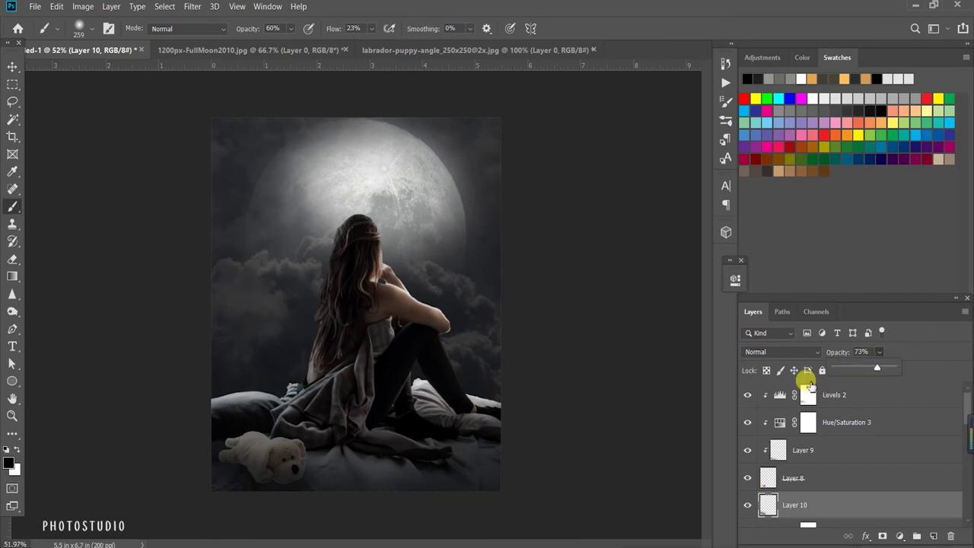
{"action": "scroll", "coordinate": [233, 387], "scroll_direction": "up", "scroll_amount": 2}
{"action": "scroll", "coordinate": [191, 427], "scroll_direction": "up", "scroll_amount": 2}
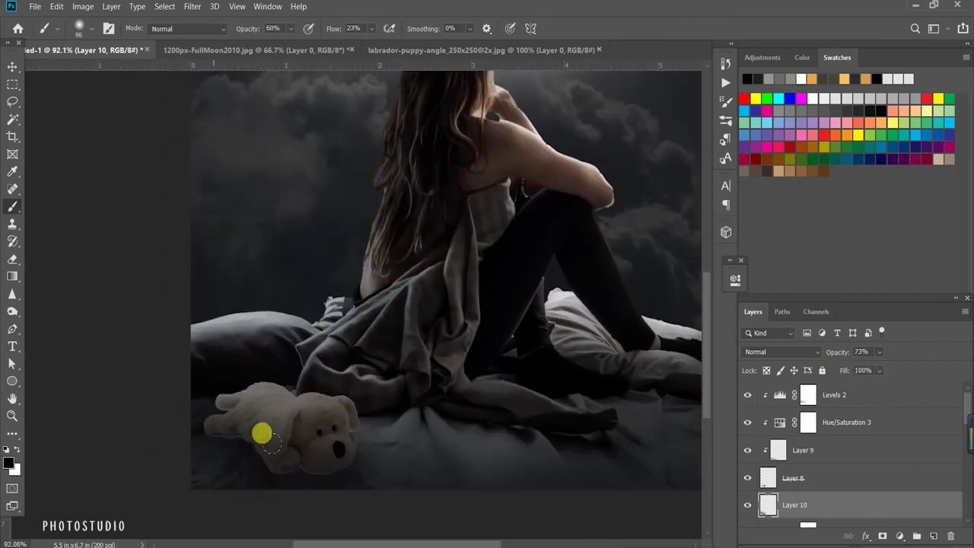
Step: Paint soft shadows along the teddy bear's lower edge and lower left side
{"action": "left_click", "coordinate": [796, 478]}
{"action": "left_click", "coordinate": [804, 446]}
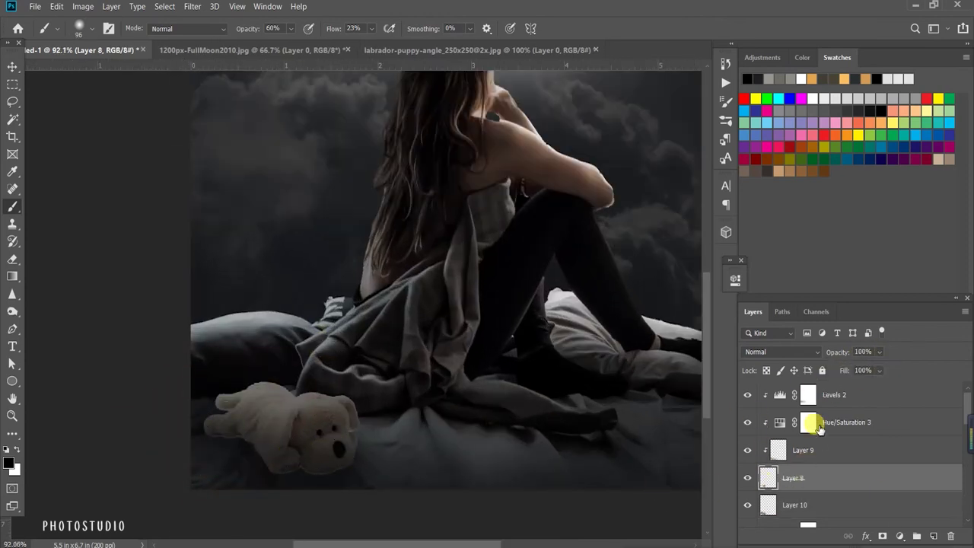
{"action": "left_click_drag", "start_coordinate": [308, 476], "coordinate": [359, 458]}
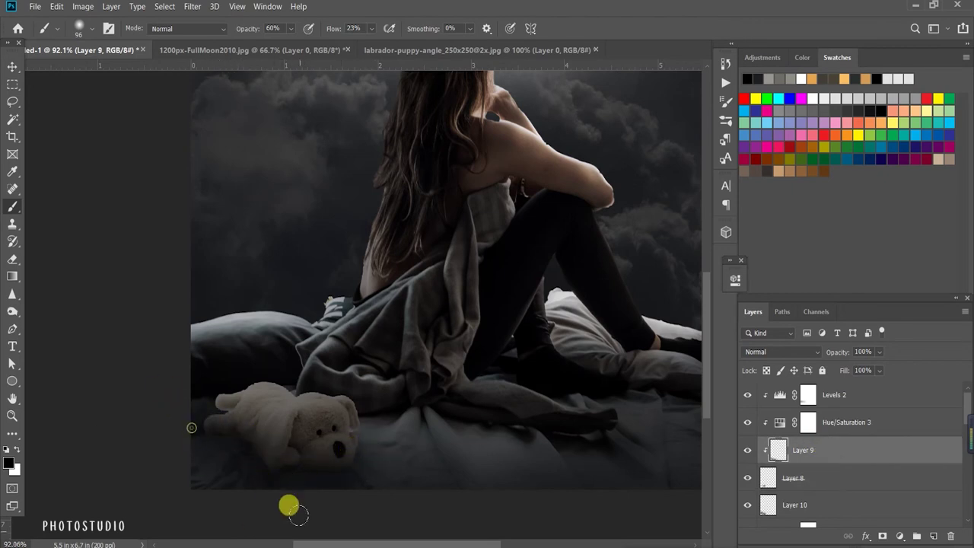
{"action": "scroll", "coordinate": [509, 490], "scroll_direction": "down", "scroll_amount": 2}
{"action": "scroll", "coordinate": [509, 490], "scroll_direction": "down", "scroll_amount": 1}
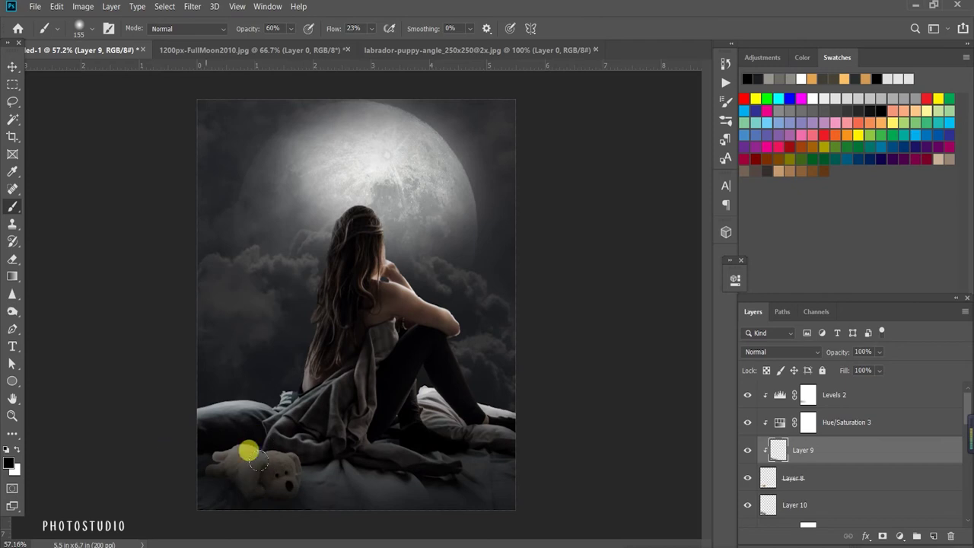
{"action": "mouse_move", "coordinate": [196, 485]}
{"action": "left_mouse_down"}
{"action": "mouse_move", "coordinate": [263, 461]}
{"action": "mouse_move", "coordinate": [303, 474]}
{"action": "mouse_move", "coordinate": [288, 405]}
{"action": "mouse_move", "coordinate": [255, 429]}
{"action": "mouse_move", "coordinate": [255, 451]}
{"action": "left_mouse_up"}
{"action": "scroll", "coordinate": [264, 461], "scroll_direction": "down", "scroll_amount": 1}
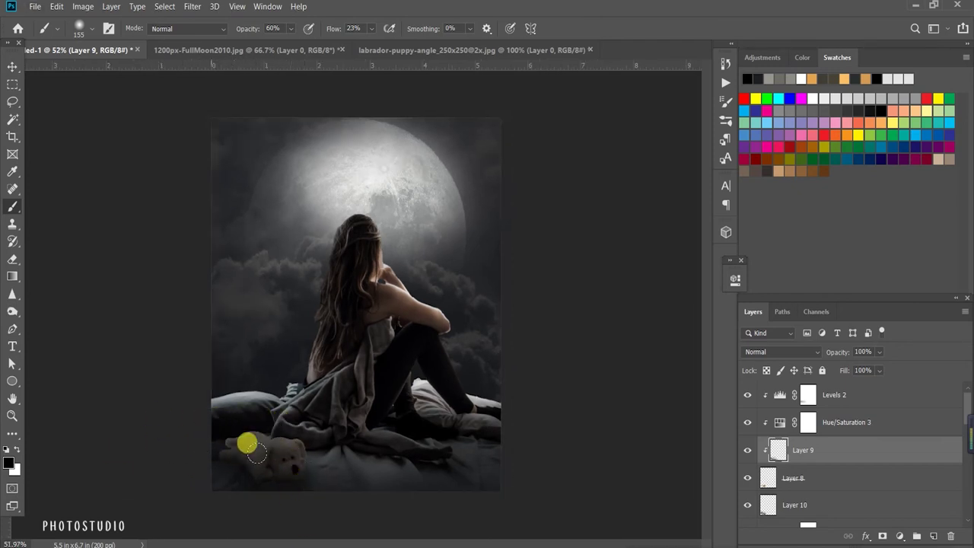
{"action": "scroll", "coordinate": [312, 465], "scroll_direction": "down", "scroll_amount": 1}
{"action": "scroll", "coordinate": [319, 506], "scroll_direction": "up", "scroll_amount": 2}
{"action": "scroll", "coordinate": [301, 504], "scroll_direction": "up", "scroll_amount": 2}
{"action": "scroll", "coordinate": [228, 480], "scroll_direction": "up", "scroll_amount": 2}
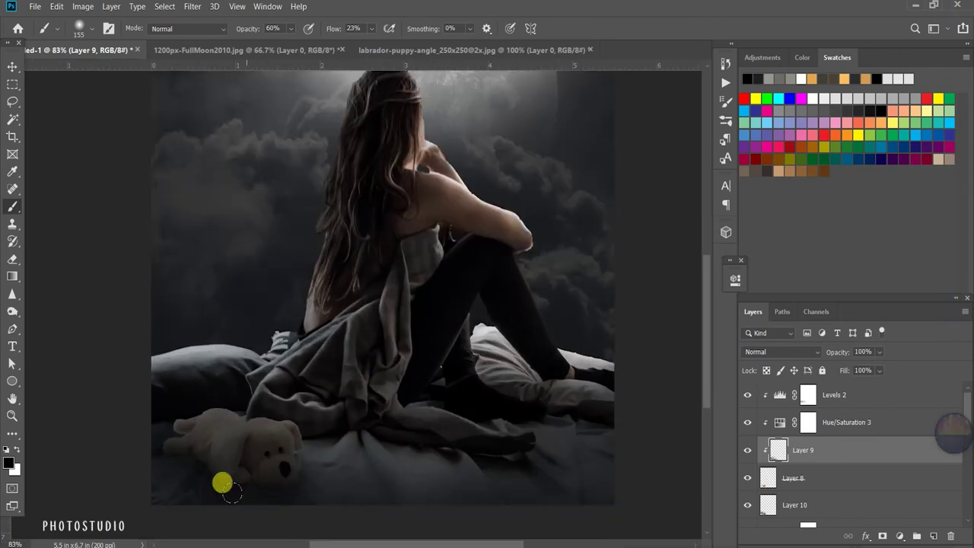
{"action": "mouse_move", "coordinate": [134, 423]}
{"action": "left_mouse_down"}
{"action": "mouse_move", "coordinate": [169, 411]}
{"action": "mouse_move", "coordinate": [216, 464]}
{"action": "left_mouse_up"}
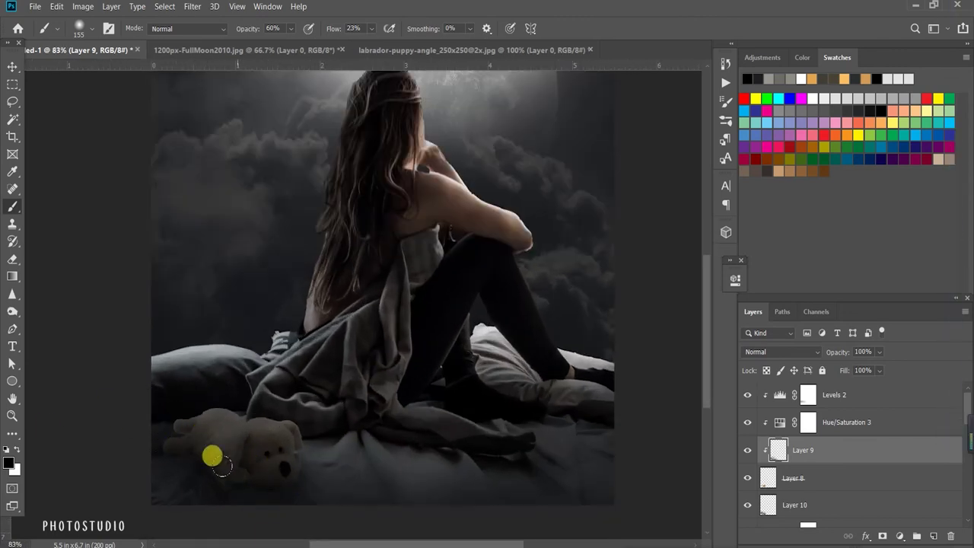
{"action": "scroll", "coordinate": [502, 385], "scroll_direction": "down", "scroll_amount": 2}
{"action": "scroll", "coordinate": [365, 476], "scroll_direction": "down", "scroll_amount": 2}
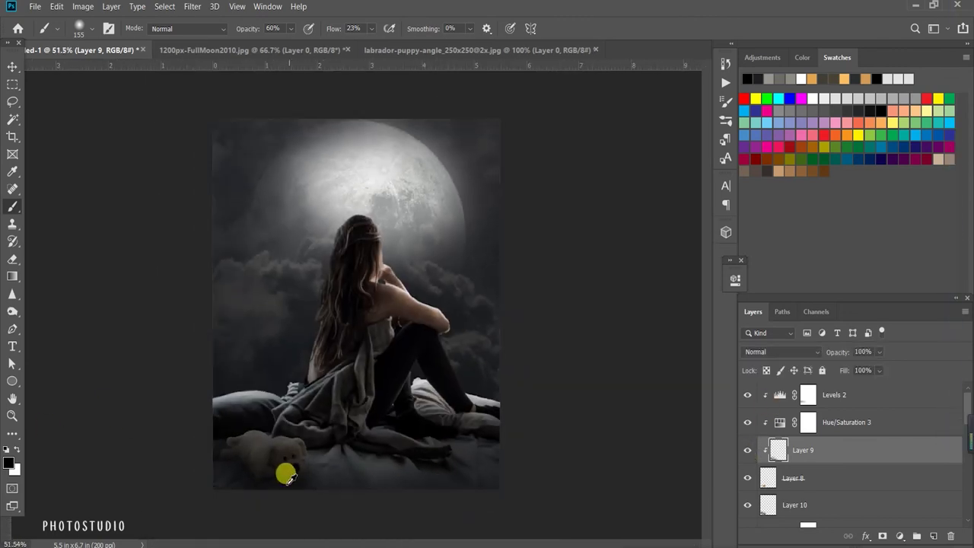
Step: Switch from the Burn to the Dodge tool, fit the view, and select Layer 9
{"action": "left_click_drag", "start_coordinate": [13, 316], "coordinate": [65, 322]}
{"action": "key", "text": "alt+bracketleft"}
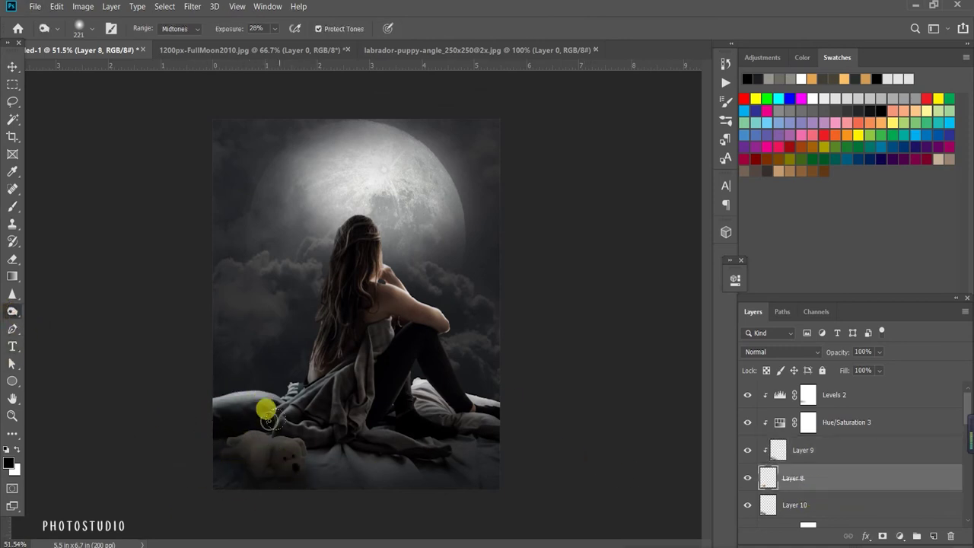
{"action": "left_click_drag", "start_coordinate": [12, 312], "coordinate": [46, 311]}
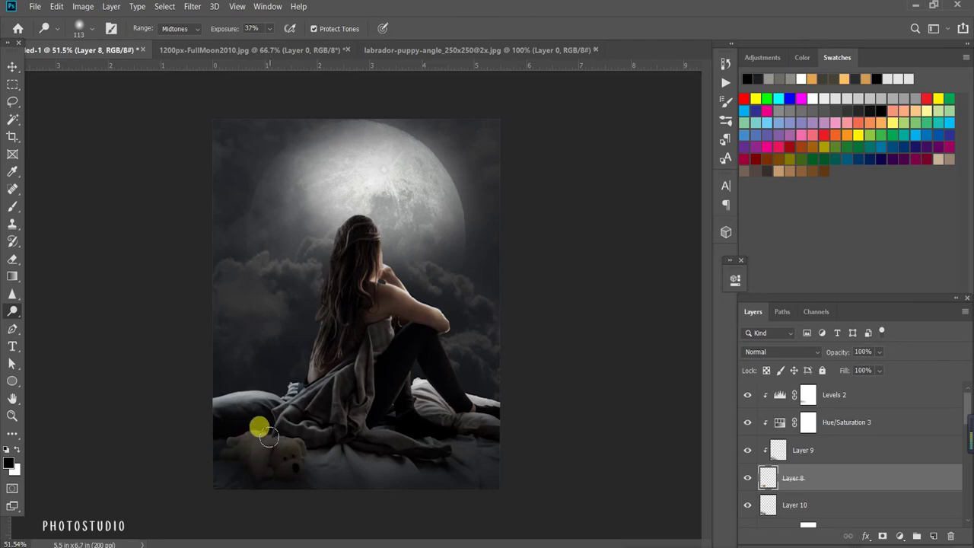
{"action": "key", "text": "ctrl+0"}
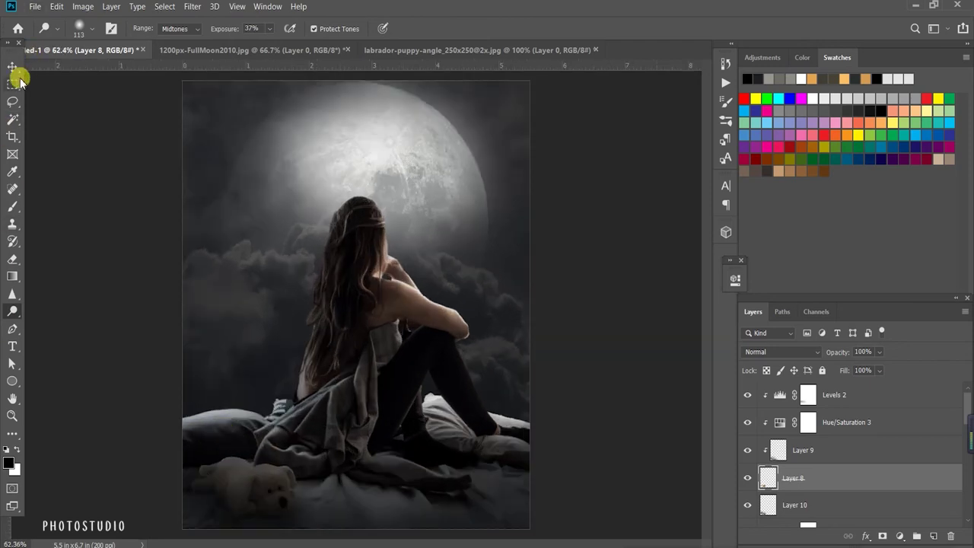
{"action": "left_click", "coordinate": [13, 67]}
{"action": "left_click", "coordinate": [800, 450]}
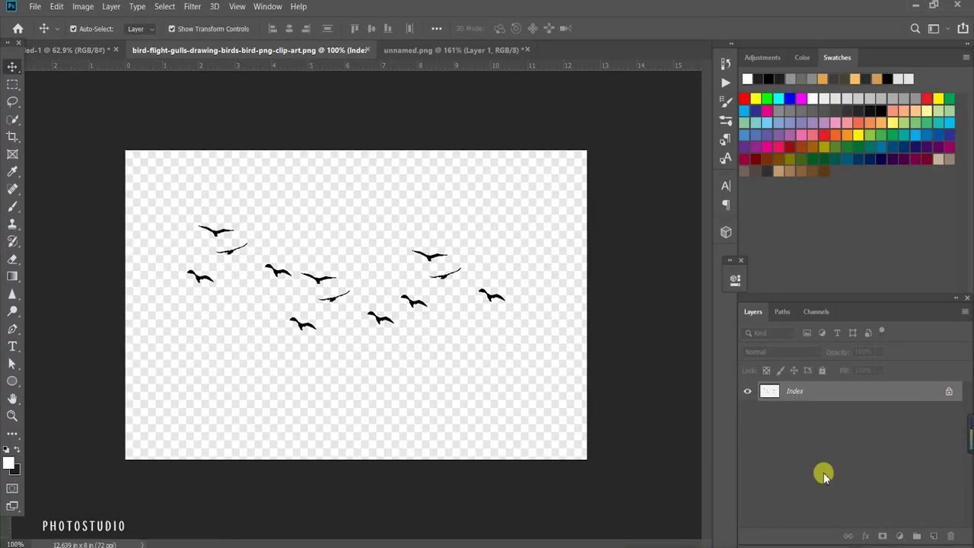
Step: Convert the bird clip art to RGB, unlock it as Layer 0, and add Levels with white input 233
{"action": "left_click", "coordinate": [93, 6]}
{"action": "left_click", "coordinate": [226, 70]}
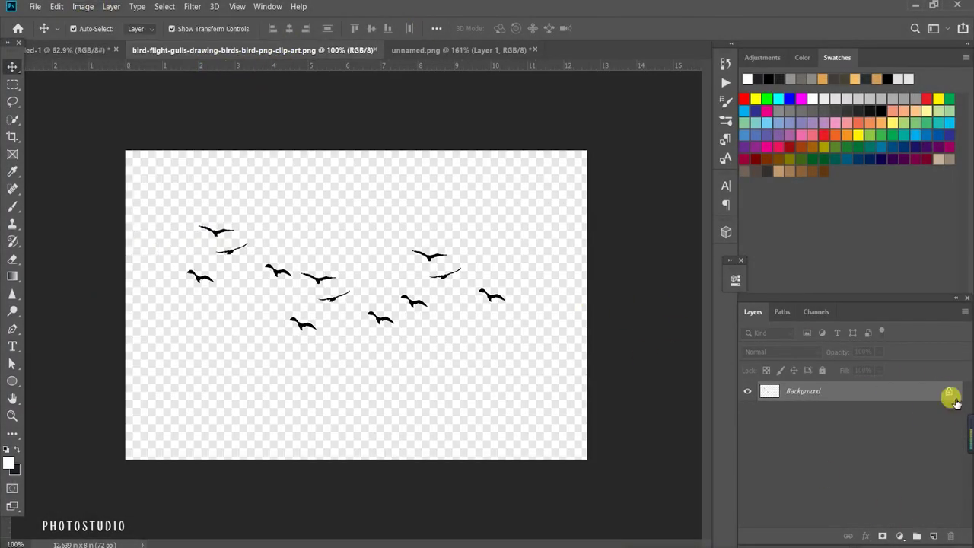
{"action": "left_click", "coordinate": [953, 391]}
{"action": "left_click", "coordinate": [900, 536]}
{"action": "left_click", "coordinate": [894, 358]}
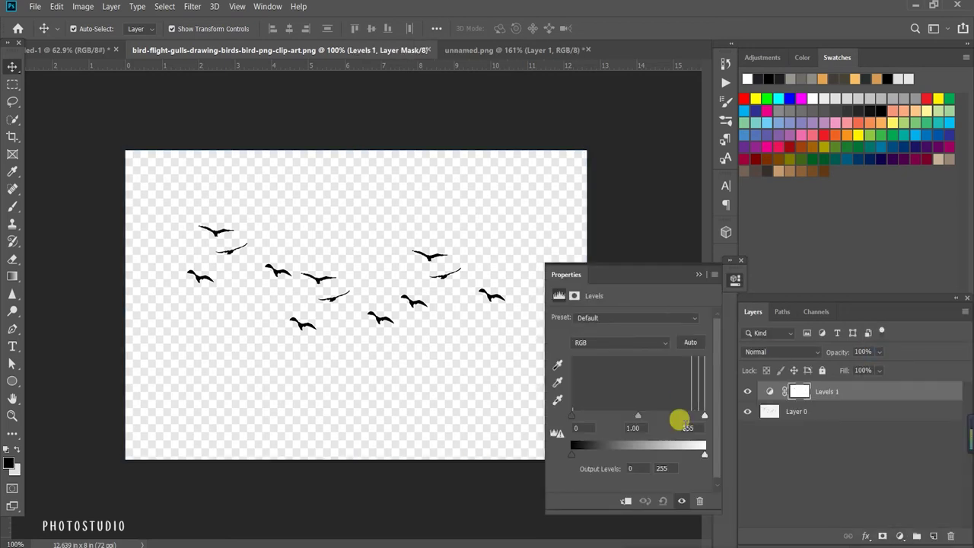
{"action": "left_click_drag", "start_coordinate": [704, 414], "coordinate": [693, 418]}
{"action": "left_click", "coordinate": [13, 119]}
Step: Remove the white background around the birds with the Magic Wand and select the birds layer
{"action": "right_click", "coordinate": [13, 120]}
{"action": "left_click", "coordinate": [61, 130]}
{"action": "left_click", "coordinate": [337, 251]}
{"action": "left_click", "coordinate": [829, 412]}
{"action": "key", "text": "Delete"}
{"action": "key", "text": "ctrl+d"}
{"action": "key", "text": "v"}
{"action": "left_click", "coordinate": [761, 393], "text": "shift"}
Step: Copy the birds into the moonlit composite as Layer 12
{"action": "left_click_drag", "start_coordinate": [319, 278], "coordinate": [392, 199]}
{"action": "left_click", "coordinate": [435, 153]}
{"action": "scroll", "coordinate": [841, 457], "scroll_direction": "up", "scroll_amount": 3}
{"action": "scroll", "coordinate": [846, 466], "scroll_direction": "up", "scroll_amount": 2}
{"action": "left_click", "coordinate": [750, 400]}
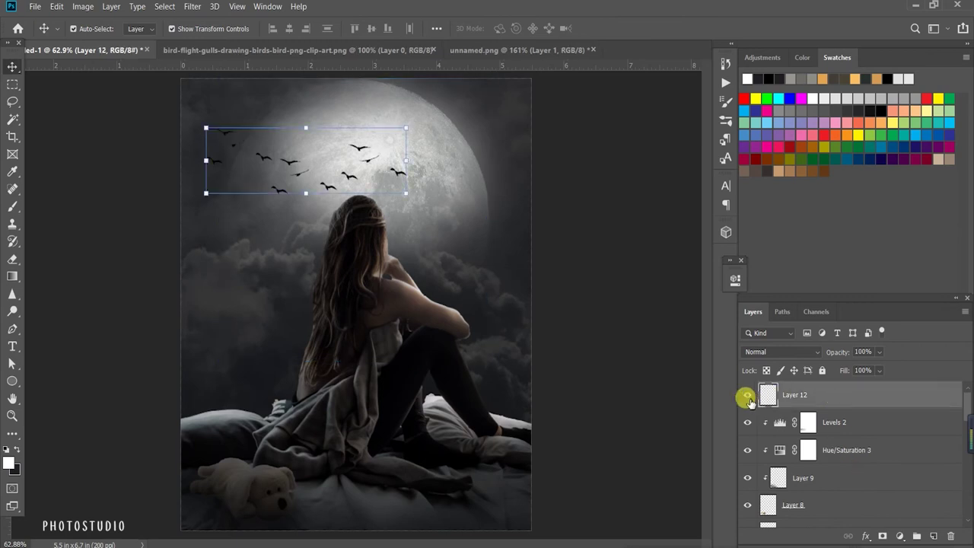
{"action": "left_click", "coordinate": [360, 157]}
{"action": "scroll", "coordinate": [830, 470], "scroll_direction": "up", "scroll_amount": 3}
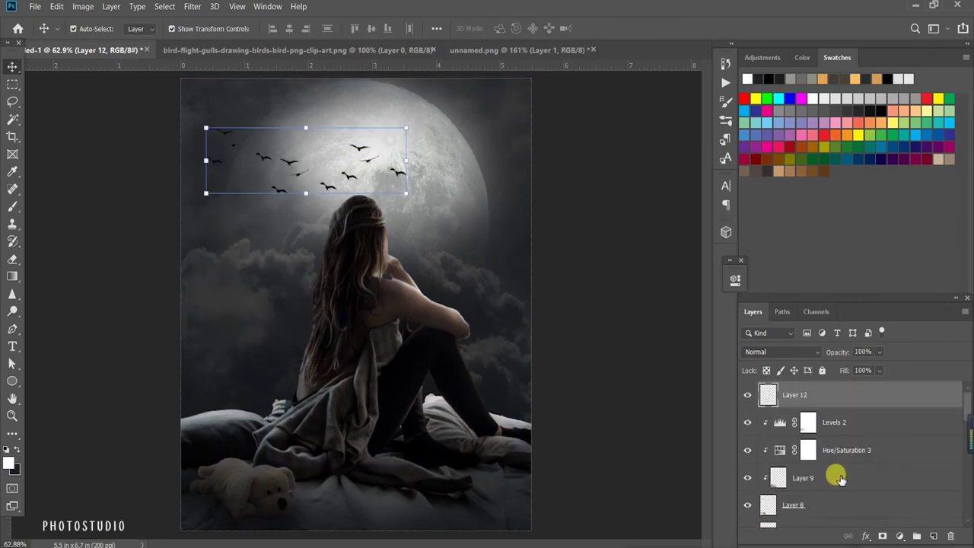
{"action": "scroll", "coordinate": [837, 476], "scroll_direction": "down", "scroll_amount": 3}
{"action": "scroll", "coordinate": [833, 474], "scroll_direction": "down", "scroll_amount": 1}
Step: Lock Layer 6 and Layer 1 against accidental moves
{"action": "left_click", "coordinate": [830, 475]}
{"action": "left_click", "coordinate": [822, 370]}
{"action": "left_click", "coordinate": [326, 175]}
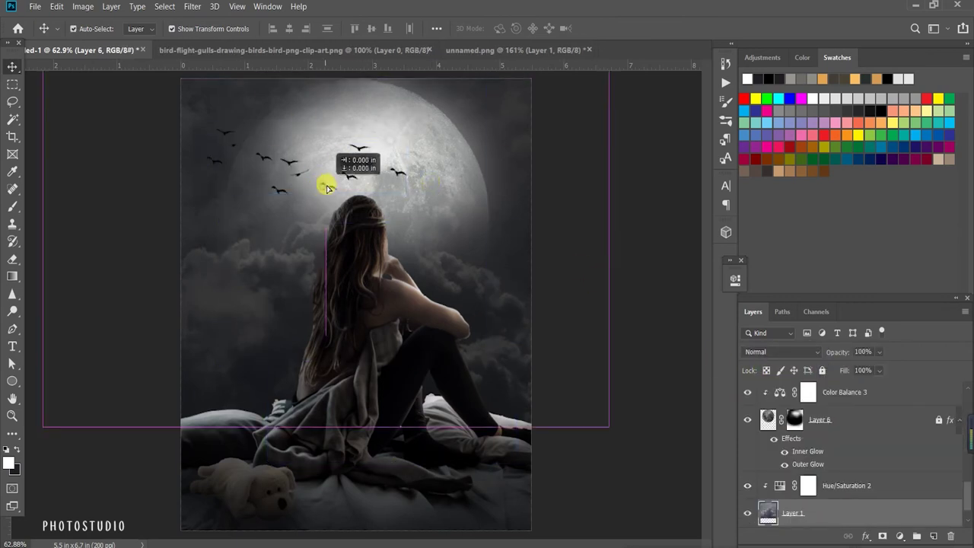
{"action": "left_click", "coordinate": [823, 371]}
Step: Move the birds up over the moon and scale them to about 89%
{"action": "left_click_drag", "start_coordinate": [326, 186], "coordinate": [387, 156]}
{"action": "key", "text": "ctrl+t"}
{"action": "left_click_drag", "start_coordinate": [465, 114], "coordinate": [445, 120]}
{"action": "left_click", "coordinate": [480, 227]}
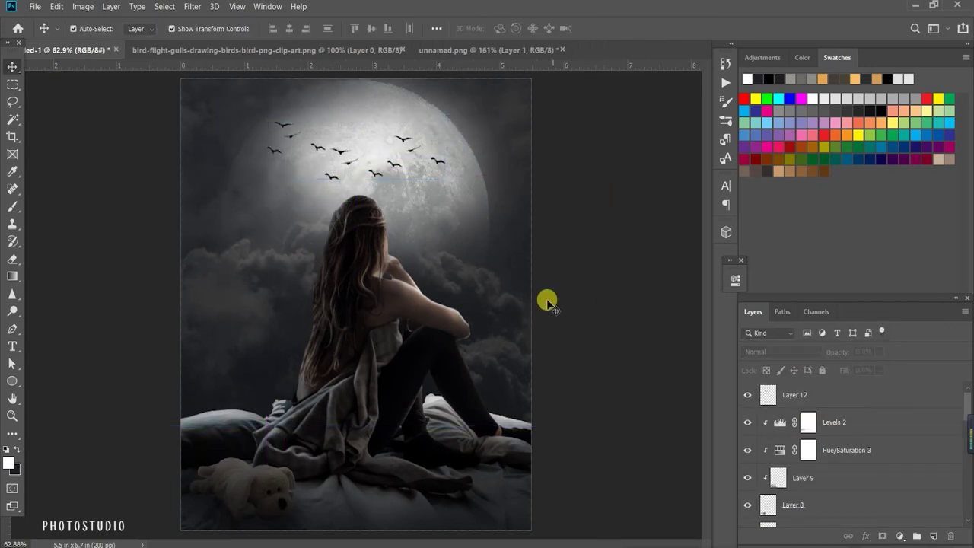
{"action": "scroll", "coordinate": [533, 279], "scroll_direction": "up", "scroll_amount": 1, "text": "alt"}
{"action": "left_click", "coordinate": [865, 405]}
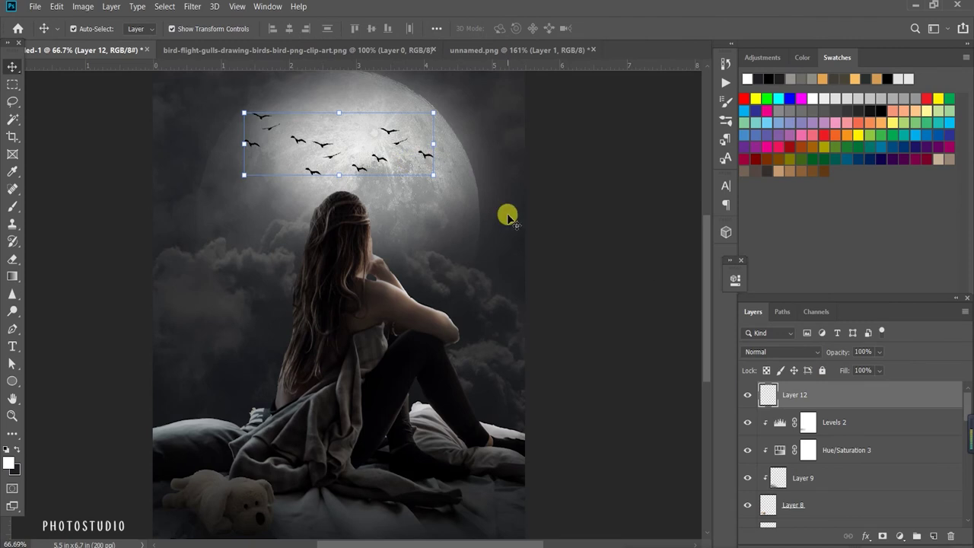
{"action": "key", "text": "e"}
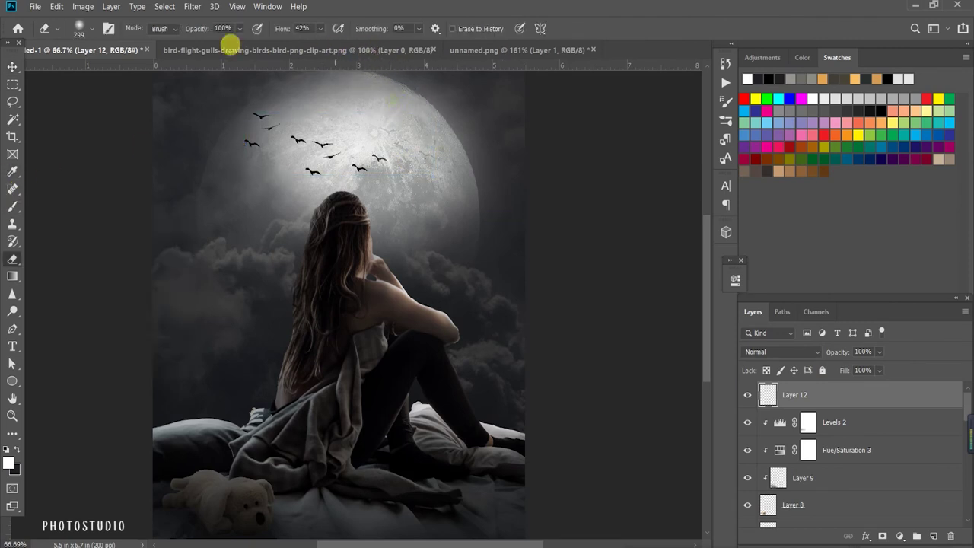
{"action": "left_click", "coordinate": [13, 66]}
Step: Apply a 1.9-pixel Gaussian Blur to the birds
{"action": "left_click", "coordinate": [164, 6]}
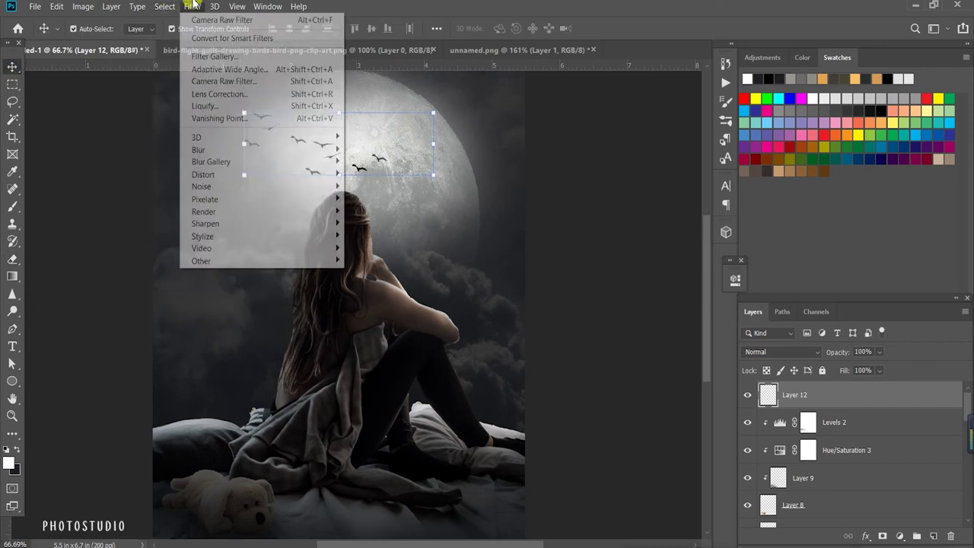
{"action": "left_click", "coordinate": [376, 199]}
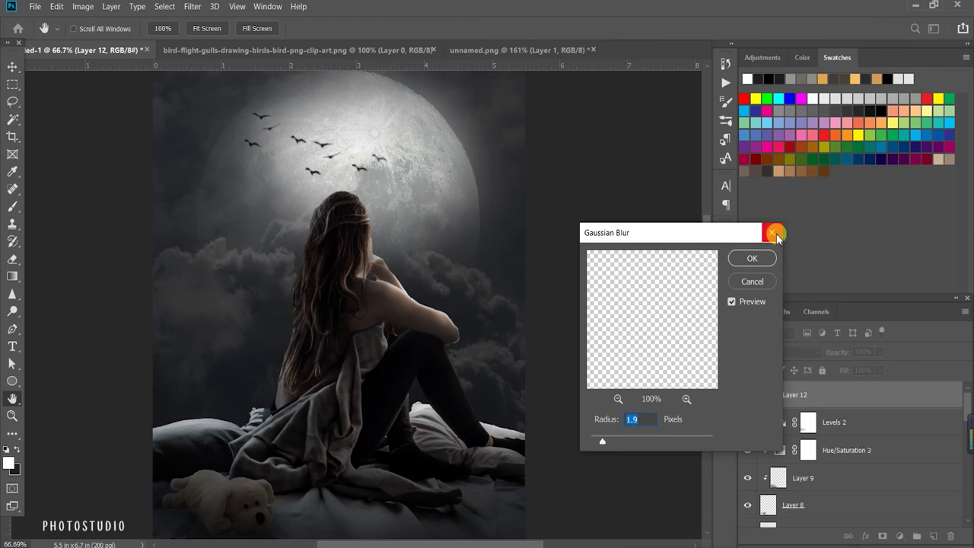
{"action": "left_click", "coordinate": [735, 260]}
Step: Move the birds up and to the right over the moon
{"action": "key", "text": "ctrl+t"}
{"action": "left_click_drag", "start_coordinate": [374, 169], "coordinate": [411, 157]}
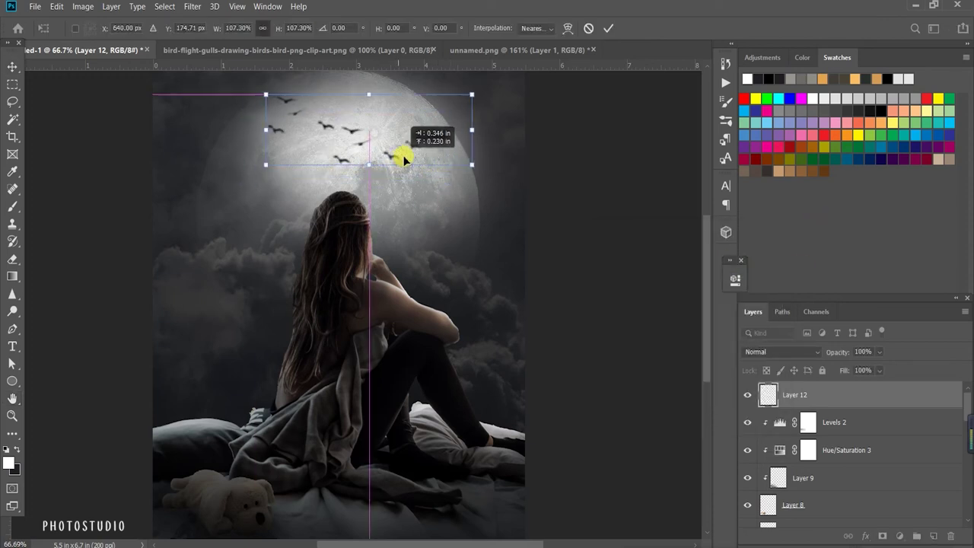
{"action": "left_click", "coordinate": [608, 28]}
{"action": "scroll", "coordinate": [551, 350], "scroll_direction": "down", "scroll_amount": 2}
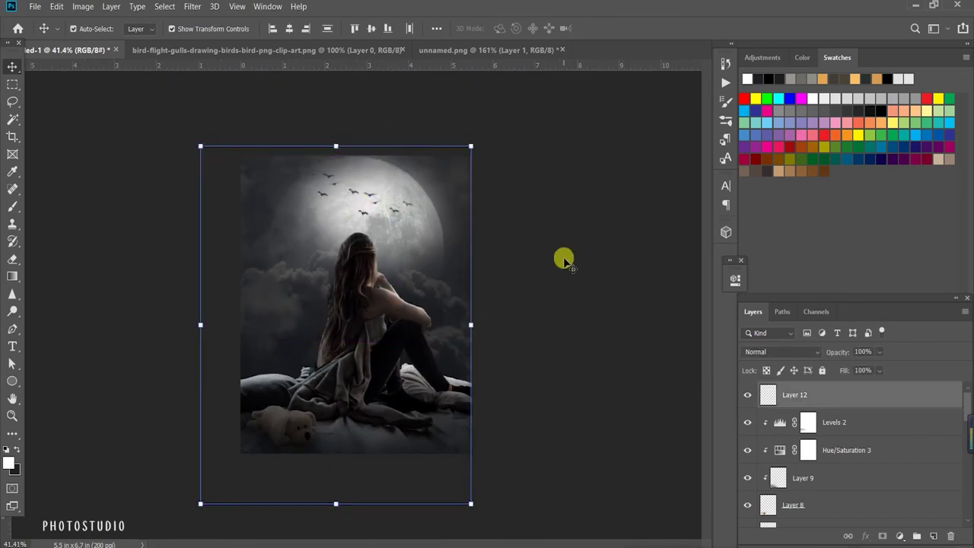
Step: Bring the notebook from unnamed.png into the composite, low on the bed
{"action": "scroll", "coordinate": [556, 306], "scroll_direction": "up", "scroll_amount": 2}
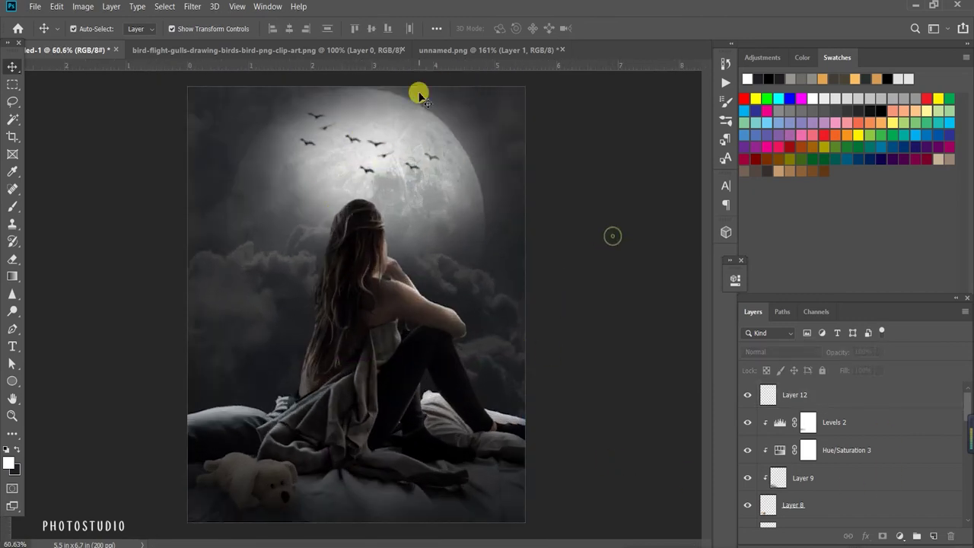
{"action": "left_click", "coordinate": [487, 49]}
{"action": "left_click_drag", "start_coordinate": [316, 215], "coordinate": [78, 48]}
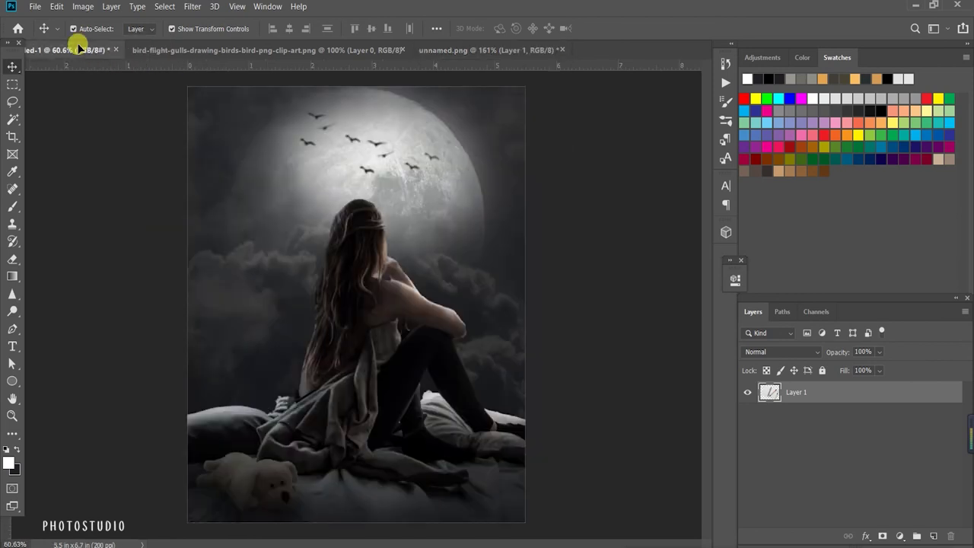
{"action": "mouse_move", "coordinate": [78, 48]}
{"action": "left_mouse_down"}
{"action": "mouse_move", "coordinate": [395, 448]}
{"action": "mouse_move", "coordinate": [405, 487]}
{"action": "left_mouse_up"}
{"action": "left_click_drag", "start_coordinate": [436, 456], "coordinate": [436, 449]}
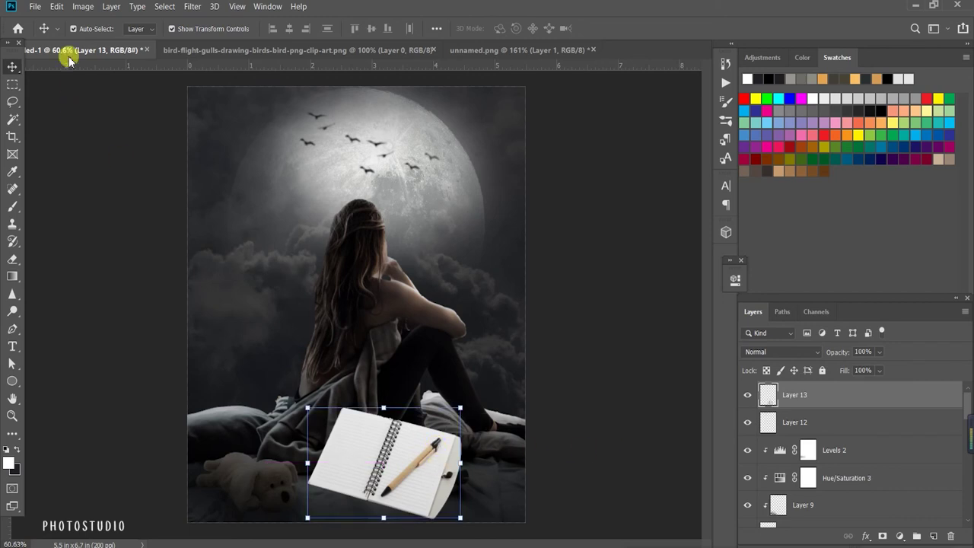
Step: Try skewing the notebook into bed perspective, then cancel the skew
{"action": "left_click", "coordinate": [59, 6]}
{"action": "left_click", "coordinate": [229, 358]}
{"action": "left_click_drag", "start_coordinate": [460, 409], "coordinate": [443, 437]}
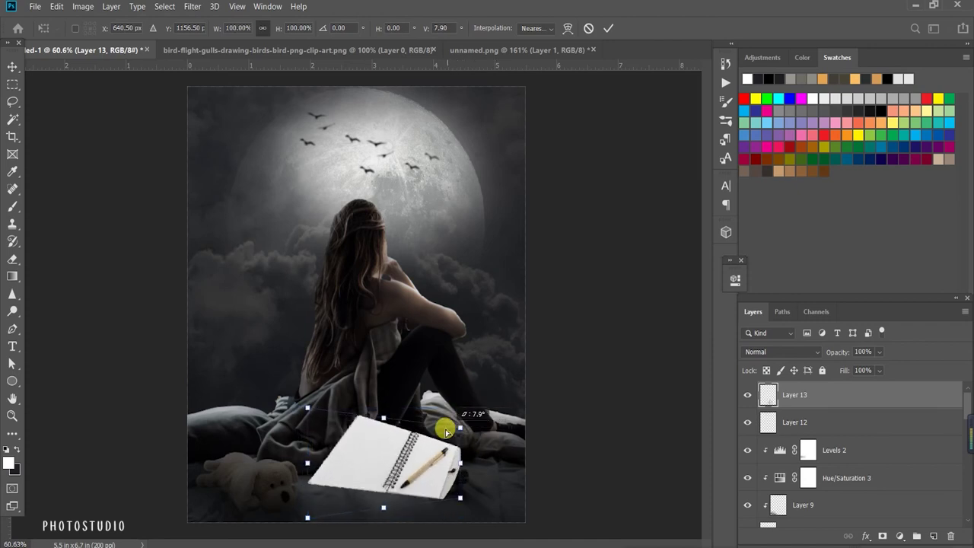
{"action": "left_click_drag", "start_coordinate": [307, 408], "coordinate": [370, 474]}
{"action": "left_click_drag", "start_coordinate": [315, 516], "coordinate": [304, 513]}
{"action": "left_click_drag", "start_coordinate": [362, 468], "coordinate": [383, 500]}
{"action": "left_click_drag", "start_coordinate": [490, 537], "coordinate": [484, 535]}
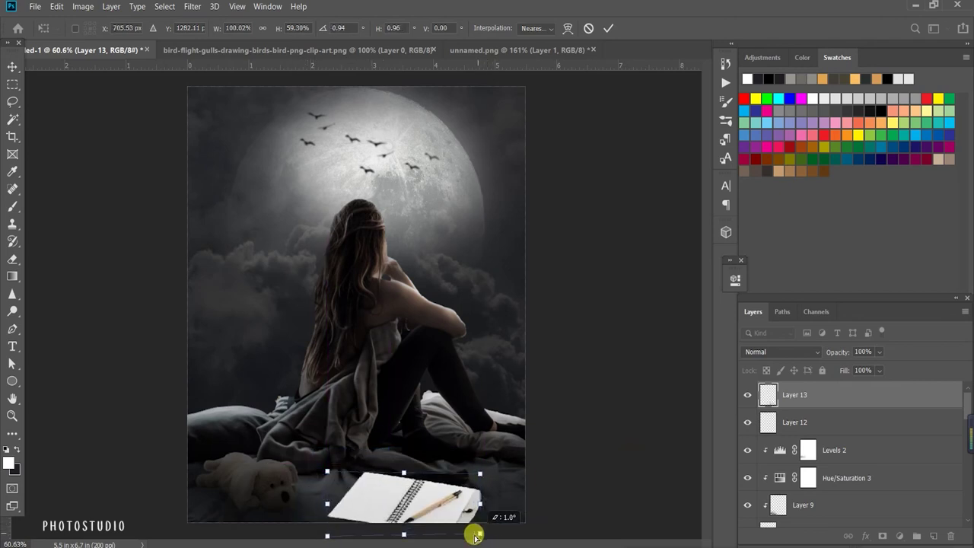
{"action": "key", "text": "Escape"}
Step: Move the notebook toward the bed centre and scale it to about 76%
{"action": "key", "text": "ctrl+t"}
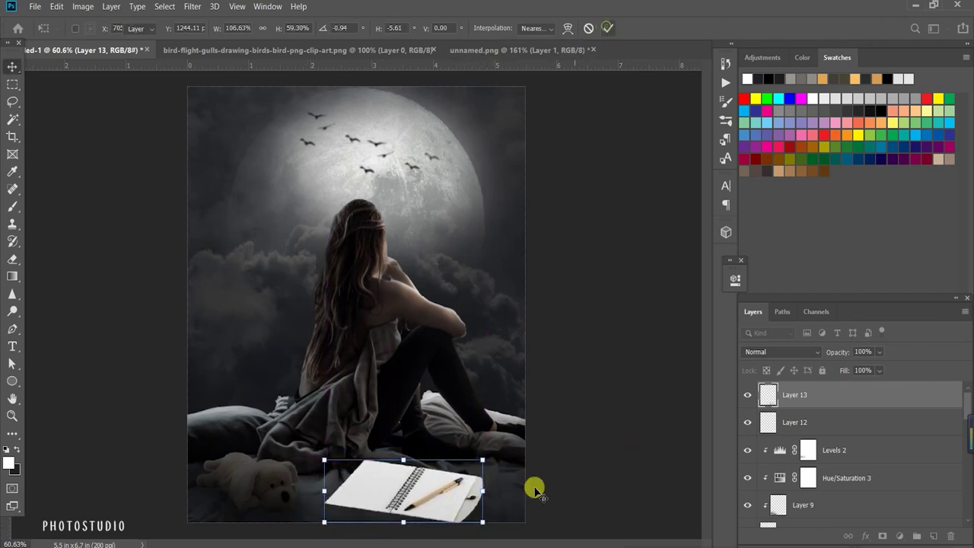
{"action": "left_click_drag", "start_coordinate": [525, 523], "coordinate": [462, 516]}
{"action": "left_click_drag", "start_coordinate": [400, 487], "coordinate": [403, 483]}
{"action": "left_click_drag", "start_coordinate": [464, 514], "coordinate": [451, 514]}
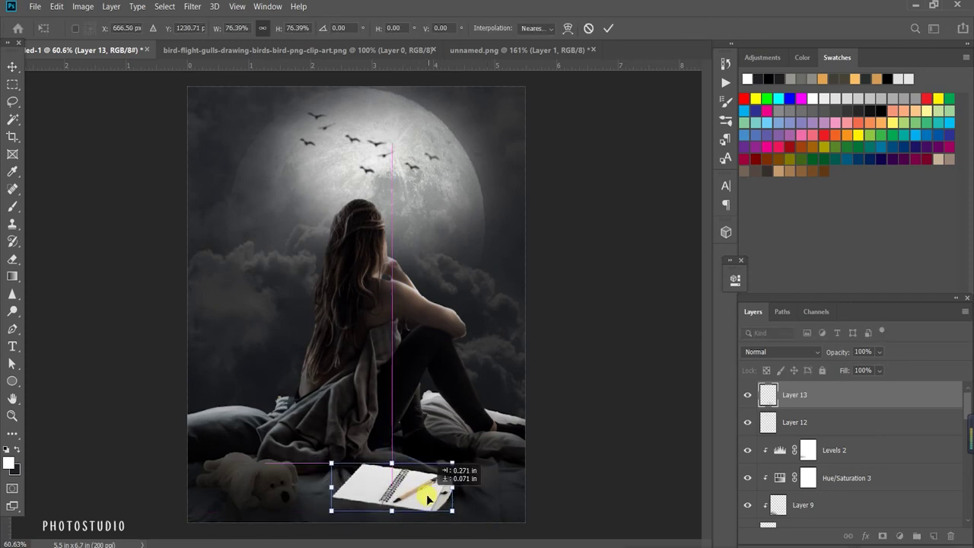
{"action": "key", "text": "Return"}
Step: Dim the notebook with a clipped Levels 3, output white at 137
{"action": "left_click", "coordinate": [899, 536]}
{"action": "left_click", "coordinate": [884, 355]}
{"action": "left_click", "coordinate": [626, 501]}
{"action": "left_click_drag", "start_coordinate": [705, 455], "coordinate": [644, 456]}
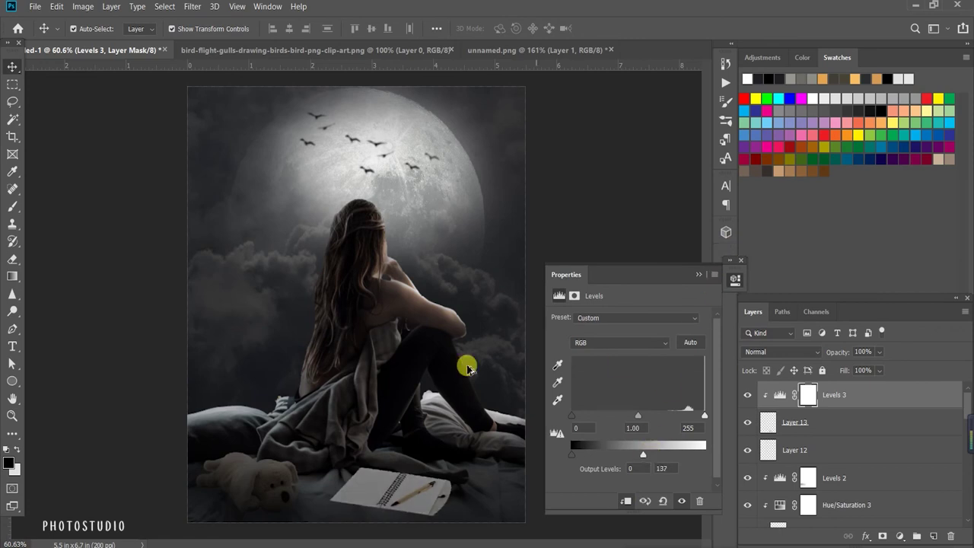
{"action": "scroll", "coordinate": [421, 383], "scroll_direction": "down", "scroll_amount": 1}
{"action": "left_click", "coordinate": [702, 276]}
{"action": "left_click_drag", "start_coordinate": [388, 474], "coordinate": [383, 476]}
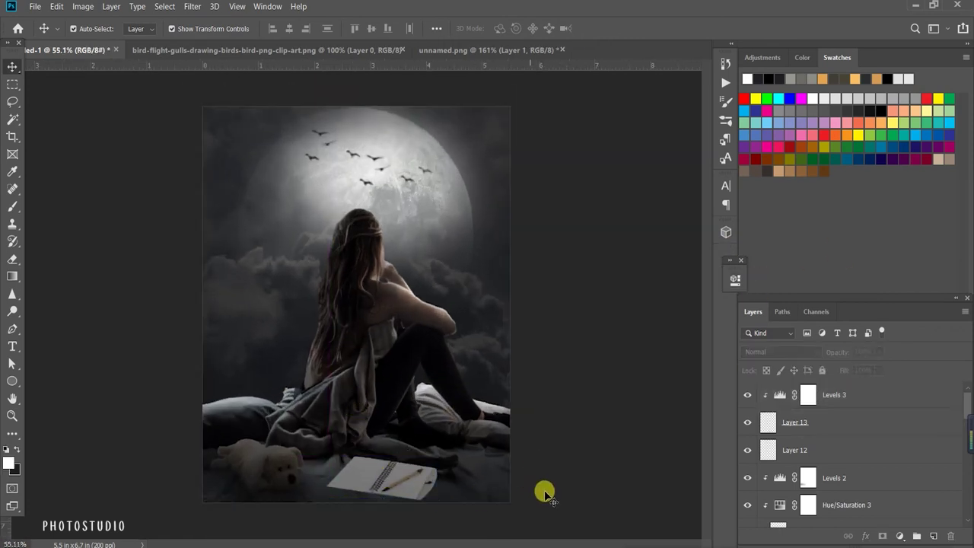
Step: Burn the notebook's spiral binding darker with a 145-size Burn brush
{"action": "left_click", "coordinate": [856, 432]}
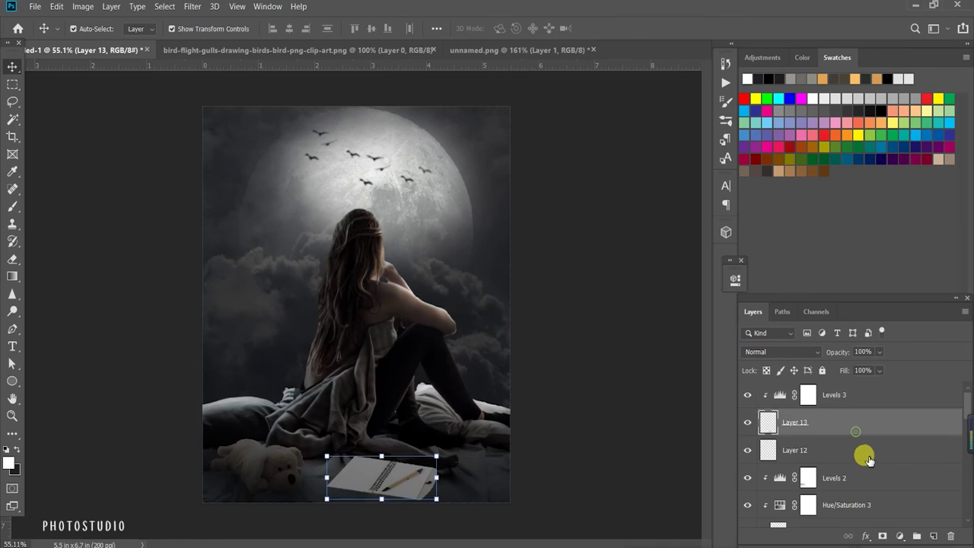
{"action": "right_click", "coordinate": [13, 306]}
{"action": "left_click", "coordinate": [45, 322]}
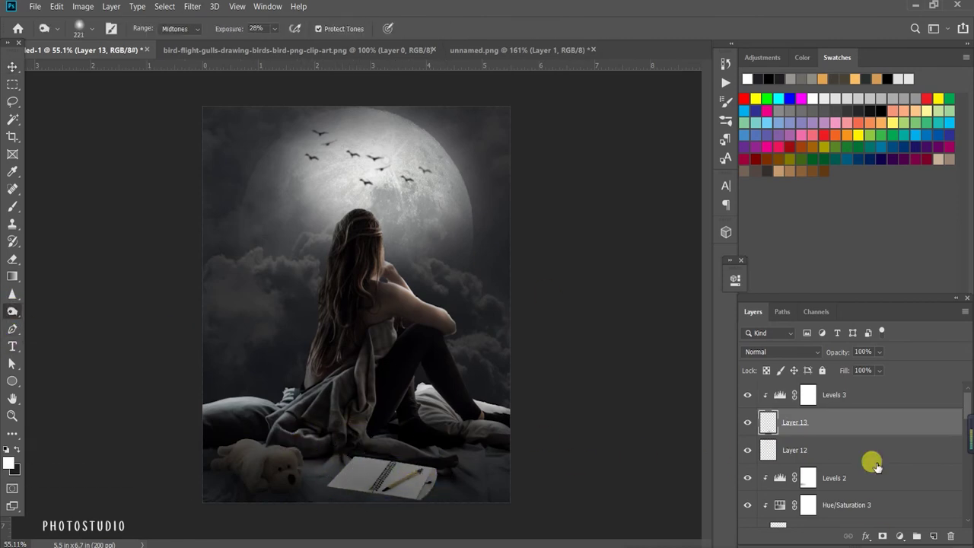
{"action": "left_click_drag", "start_coordinate": [374, 457], "coordinate": [374, 468]}
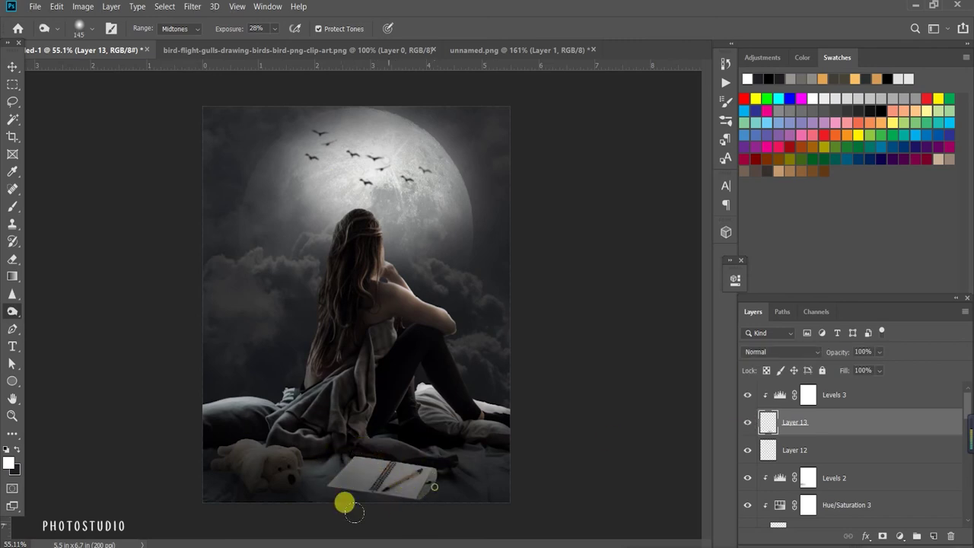
{"action": "left_click_drag", "start_coordinate": [409, 446], "coordinate": [382, 461]}
{"action": "scroll", "coordinate": [289, 465], "scroll_direction": "up", "scroll_amount": 2}
{"action": "scroll", "coordinate": [442, 462], "scroll_direction": "down", "scroll_amount": 2}
{"action": "scroll", "coordinate": [441, 463], "scroll_direction": "up", "scroll_amount": 3}
Step: Paint black shading around the notebook on the new clipped Layer 14
{"action": "left_click", "coordinate": [935, 536]}
{"action": "key", "text": "x"}
{"action": "key", "text": "b"}
{"action": "mouse_move", "coordinate": [297, 500]}
{"action": "left_mouse_down"}
{"action": "mouse_move", "coordinate": [505, 472]}
{"action": "mouse_move", "coordinate": [348, 505]}
{"action": "mouse_move", "coordinate": [423, 493]}
{"action": "mouse_move", "coordinate": [334, 499]}
{"action": "mouse_move", "coordinate": [355, 517]}
{"action": "mouse_move", "coordinate": [402, 504]}
{"action": "mouse_move", "coordinate": [270, 465]}
{"action": "mouse_move", "coordinate": [440, 492]}
{"action": "left_mouse_up"}
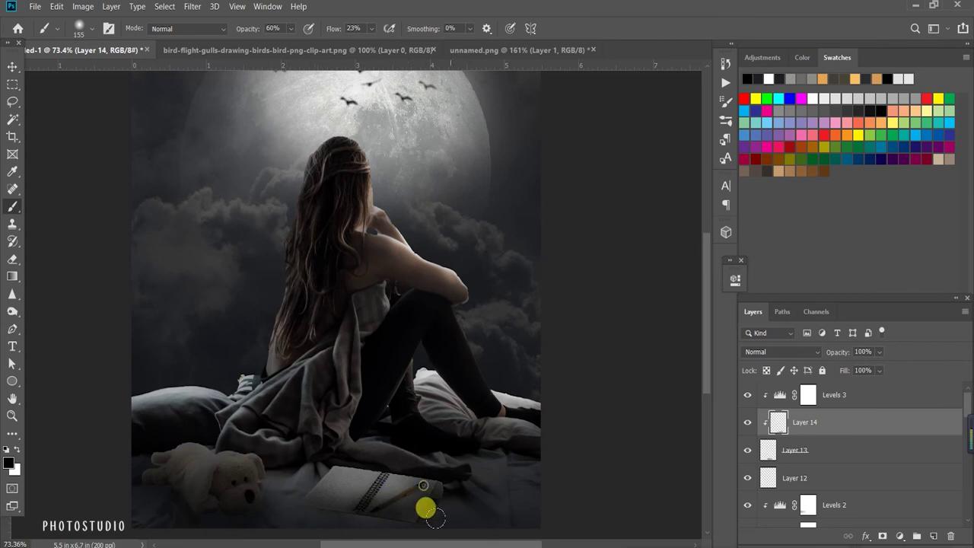
Step: Lower Layer 14's shading opacity to 84% and add a new Layer 15 beneath the notebook
{"action": "scroll", "coordinate": [323, 503], "scroll_direction": "down", "scroll_amount": 1}
{"action": "left_click_drag", "start_coordinate": [879, 370], "coordinate": [877, 369]}
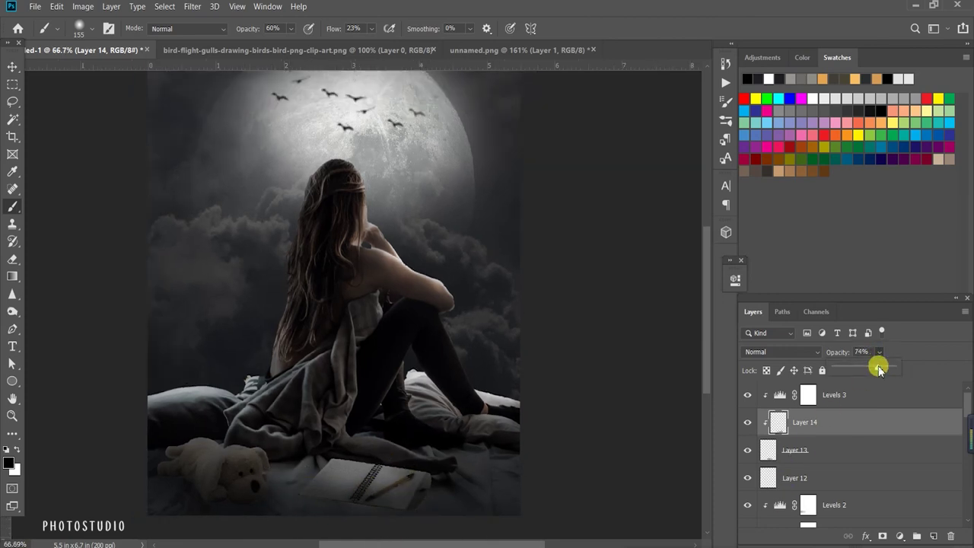
{"action": "left_click", "coordinate": [862, 480]}
{"action": "key", "text": "ctrl+shift+alt+n"}
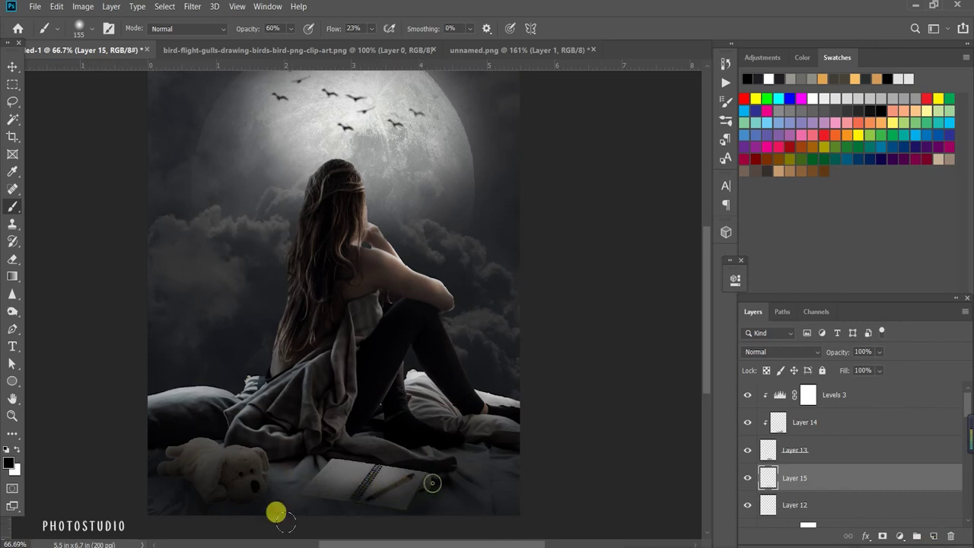
Step: Browse the layer stack, selecting the notebook's Layer 13, then Layer 14 and Layer 15
{"action": "scroll", "coordinate": [325, 491], "scroll_direction": "down", "scroll_amount": 1}
{"action": "scroll", "coordinate": [307, 487], "scroll_direction": "down", "scroll_amount": 1}
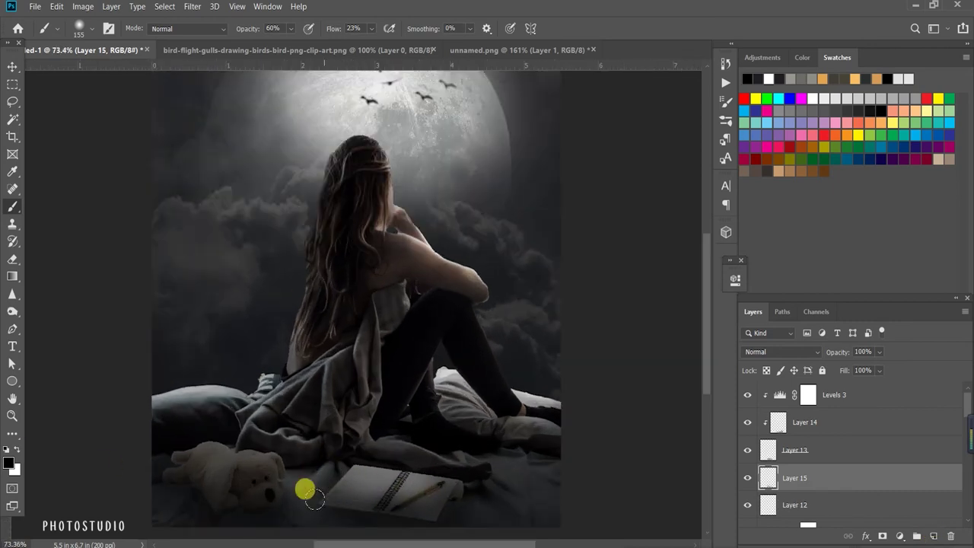
{"action": "scroll", "coordinate": [305, 472], "scroll_direction": "down", "scroll_amount": 1}
{"action": "scroll", "coordinate": [311, 472], "scroll_direction": "down", "scroll_amount": 1}
{"action": "scroll", "coordinate": [358, 502], "scroll_direction": "up", "scroll_amount": 2}
{"action": "scroll", "coordinate": [365, 510], "scroll_direction": "up", "scroll_amount": 2}
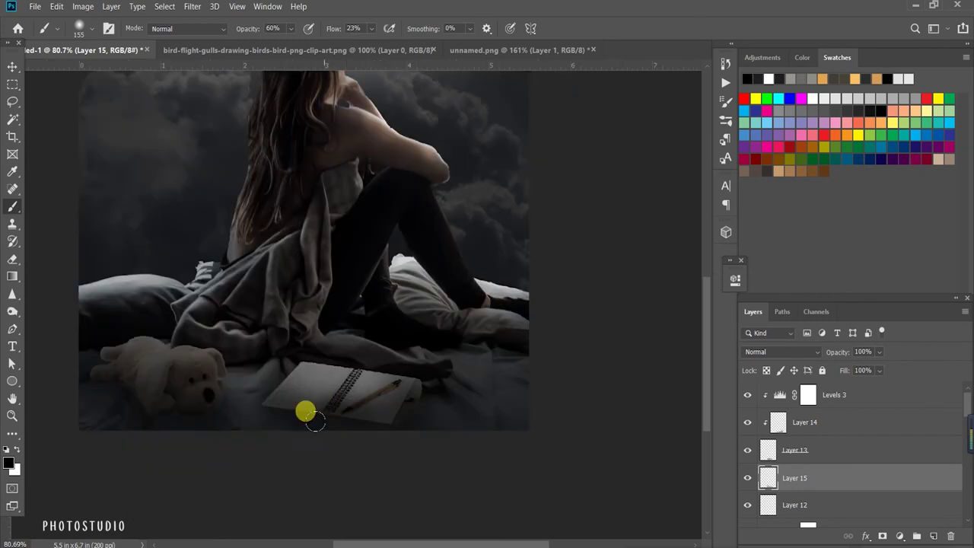
{"action": "scroll", "coordinate": [307, 409], "scroll_direction": "up", "scroll_amount": 1}
{"action": "left_click", "coordinate": [796, 450]}
{"action": "key", "text": "e"}
{"action": "scroll", "coordinate": [254, 333], "scroll_direction": "down", "scroll_amount": 1}
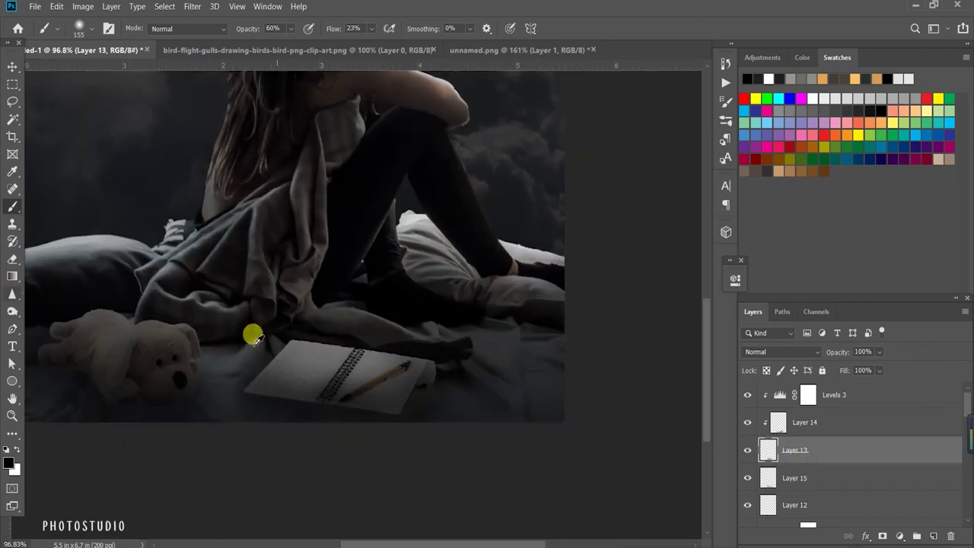
{"action": "scroll", "coordinate": [241, 302], "scroll_direction": "down", "scroll_amount": 1}
{"action": "left_click", "coordinate": [845, 429]}
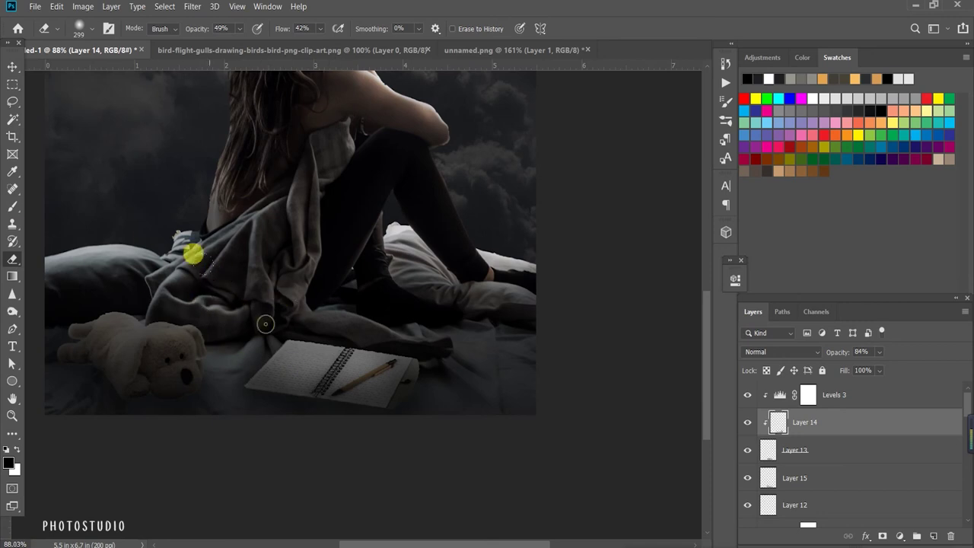
{"action": "left_click", "coordinate": [817, 479]}
{"action": "scroll", "coordinate": [175, 370], "scroll_direction": "down", "scroll_amount": 1}
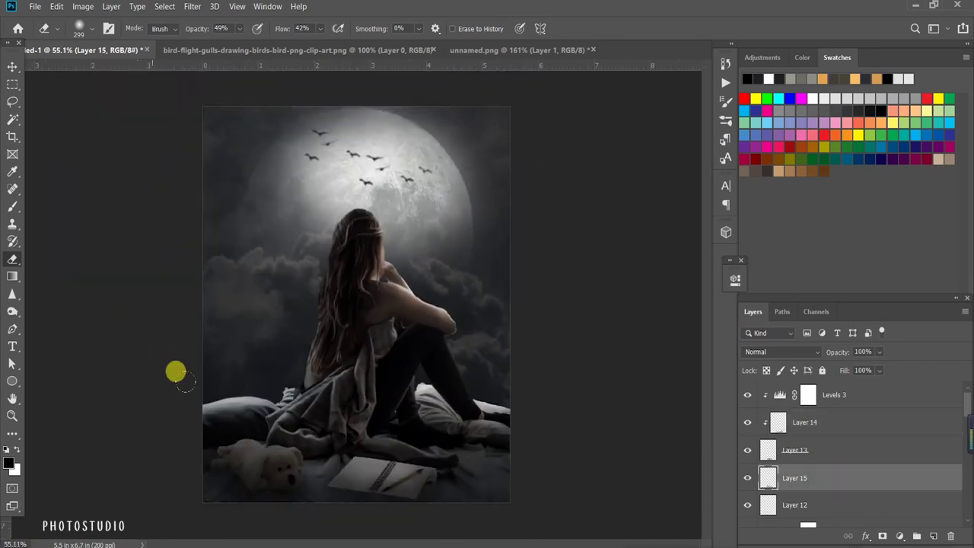
{"action": "scroll", "coordinate": [166, 372], "scroll_direction": "down", "scroll_amount": 1}
Step: Move the notebook slightly higher on the bed, shifting Layer 15 through Levels 3 together
{"action": "left_click", "coordinate": [10, 76]}
{"action": "left_click_drag", "start_coordinate": [374, 452], "coordinate": [374, 462]}
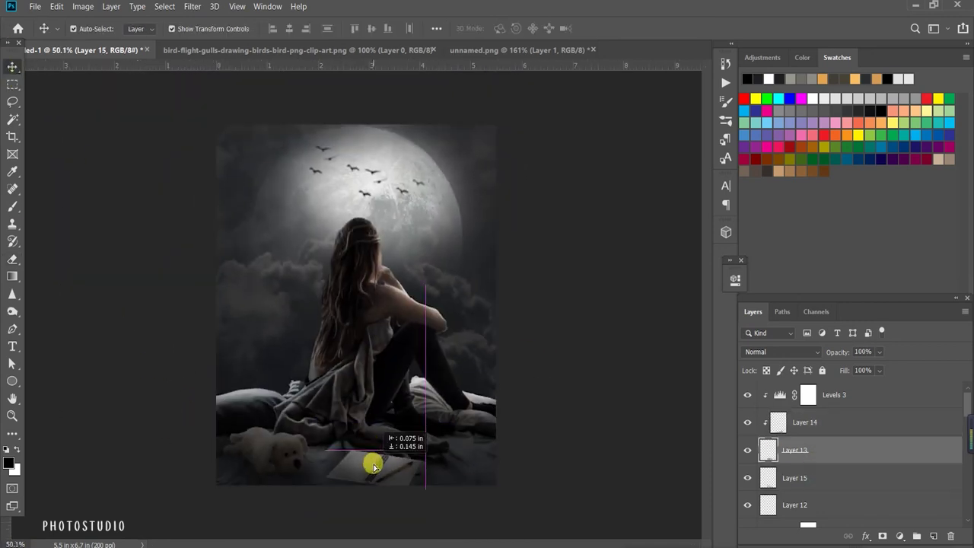
{"action": "left_click", "coordinate": [548, 505]}
{"action": "left_click_drag", "start_coordinate": [593, 501], "coordinate": [593, 490]}
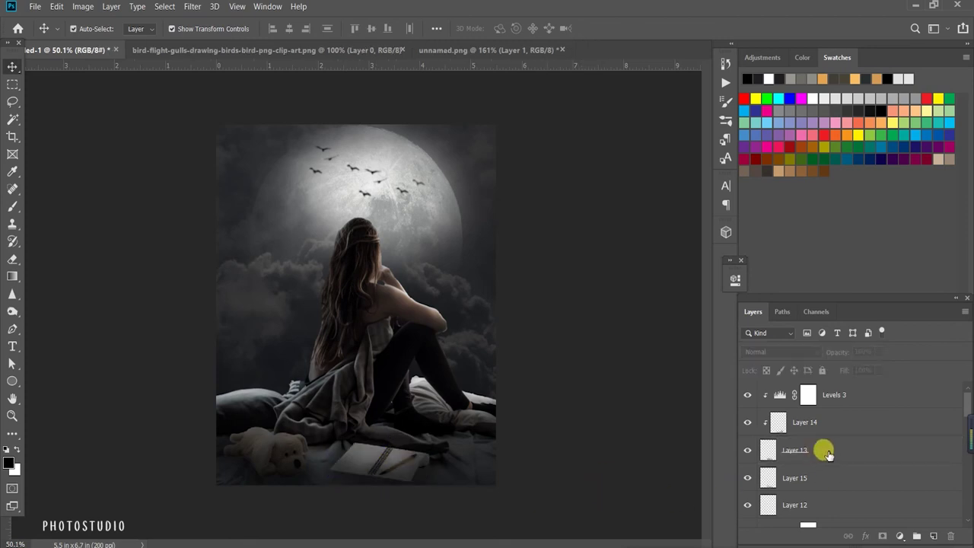
{"action": "left_click", "coordinate": [828, 478]}
{"action": "left_click", "coordinate": [837, 395], "text": "shift"}
{"action": "left_click_drag", "start_coordinate": [374, 472], "coordinate": [387, 478]}
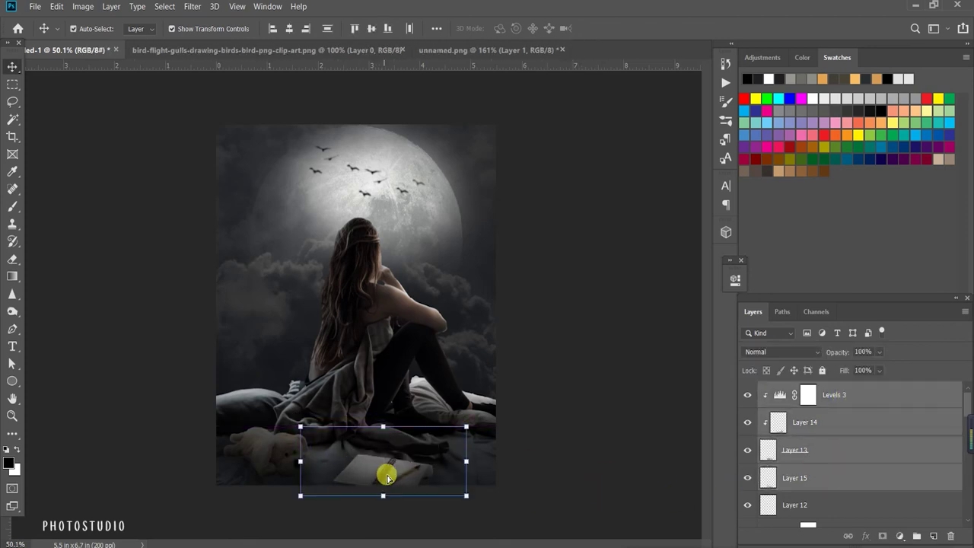
{"action": "left_click", "coordinate": [526, 480]}
Step: Zoom in, reselect Layer 14 and switch back to the Brush tool
{"action": "key", "text": "ctrl+plus"}
{"action": "scroll", "coordinate": [456, 495], "scroll_direction": "up", "scroll_amount": 2}
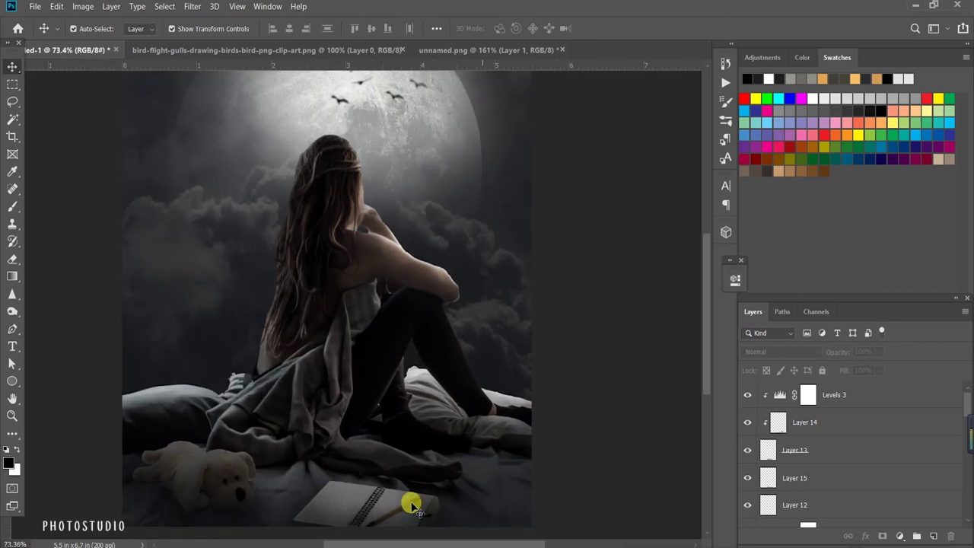
{"action": "scroll", "coordinate": [400, 503], "scroll_direction": "up", "scroll_amount": 2}
{"action": "left_click", "coordinate": [807, 453]}
{"action": "left_click", "coordinate": [833, 428]}
{"action": "scroll", "coordinate": [422, 507], "scroll_direction": "down", "scroll_amount": 1}
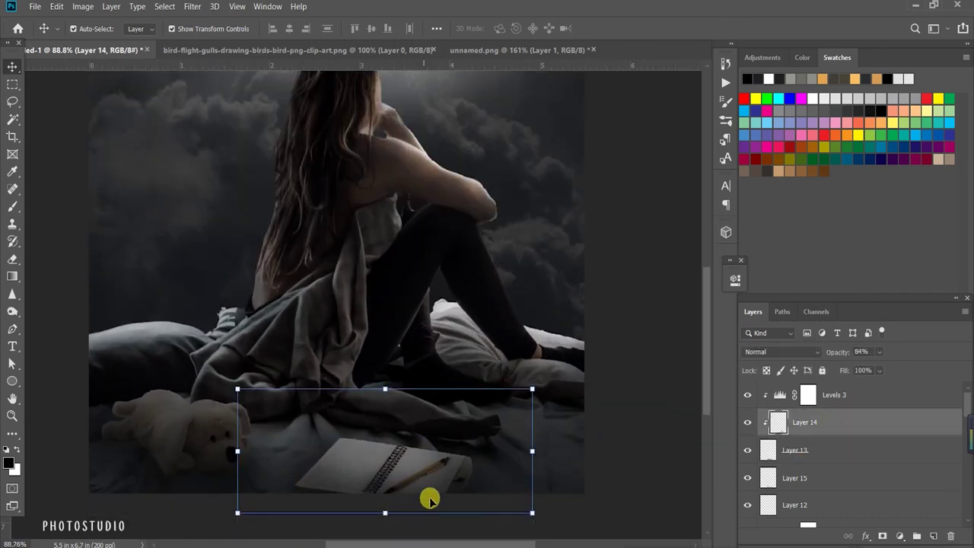
{"action": "key", "text": "b"}
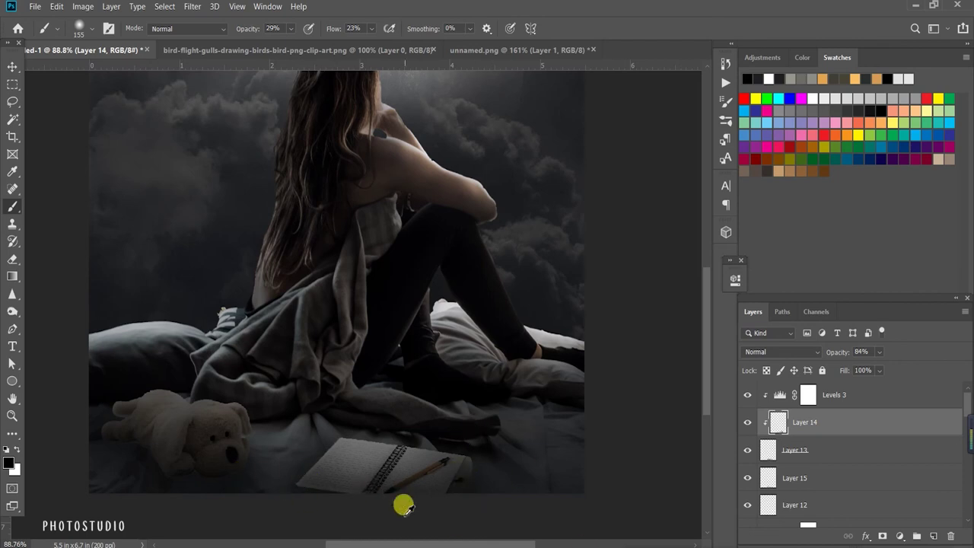
{"action": "scroll", "coordinate": [374, 491], "scroll_direction": "down", "scroll_amount": 2}
{"action": "scroll", "coordinate": [322, 446], "scroll_direction": "down", "scroll_amount": 1}
{"action": "scroll", "coordinate": [330, 477], "scroll_direction": "up", "scroll_amount": 1}
{"action": "scroll", "coordinate": [337, 487], "scroll_direction": "up", "scroll_amount": 1}
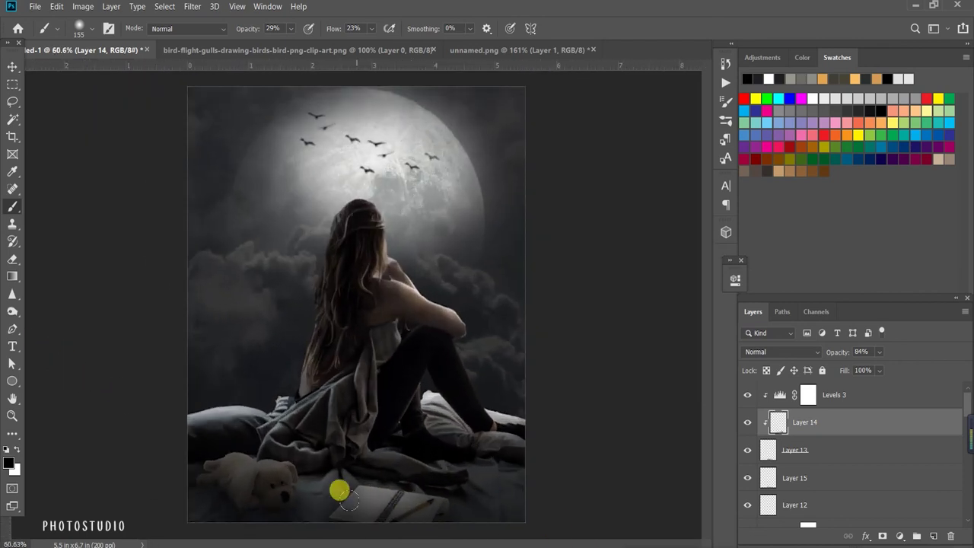
{"action": "scroll", "coordinate": [305, 493], "scroll_direction": "down", "scroll_amount": 1}
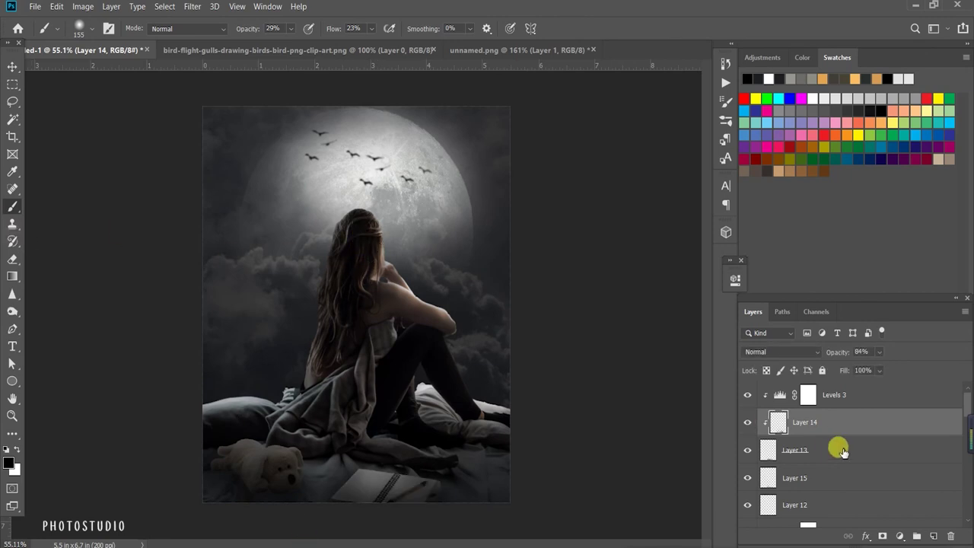
Step: Paint brighter light strands onto the top of the woman's hair on Layer 11
{"action": "scroll", "coordinate": [838, 450], "scroll_direction": "down", "scroll_amount": 5}
{"action": "left_click", "coordinate": [813, 450]}
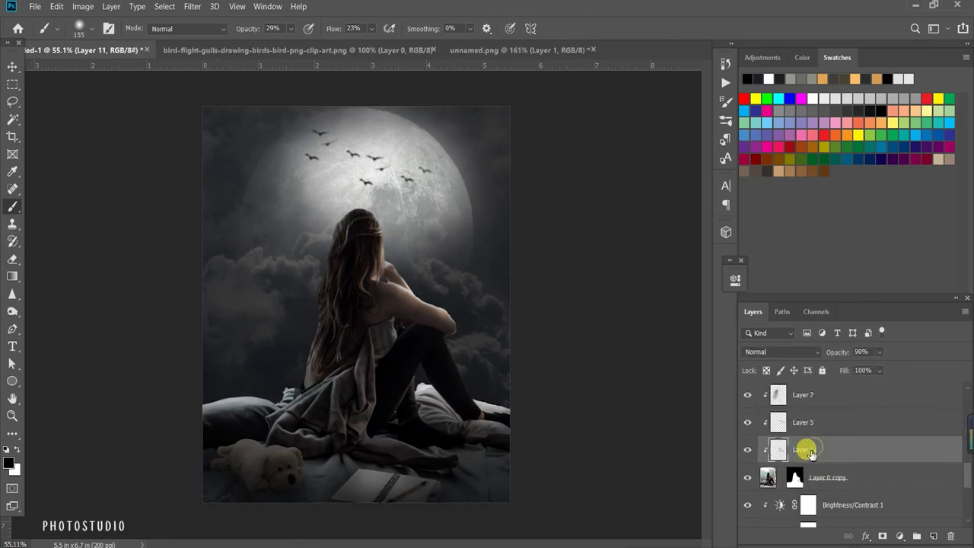
{"action": "left_click_drag", "start_coordinate": [377, 238], "coordinate": [387, 278]}
Step: Browse the brush presets list and choose a different brush preset
{"action": "left_click", "coordinate": [97, 30]}
{"action": "left_click_drag", "start_coordinate": [441, 167], "coordinate": [436, 303]}
{"action": "scroll", "coordinate": [436, 303], "scroll_direction": "down", "scroll_amount": 3}
{"action": "scroll", "coordinate": [432, 308], "scroll_direction": "down", "scroll_amount": 3}
{"action": "scroll", "coordinate": [426, 318], "scroll_direction": "down", "scroll_amount": 3}
{"action": "scroll", "coordinate": [423, 326], "scroll_direction": "down", "scroll_amount": 3}
{"action": "scroll", "coordinate": [417, 335], "scroll_direction": "down", "scroll_amount": 5}
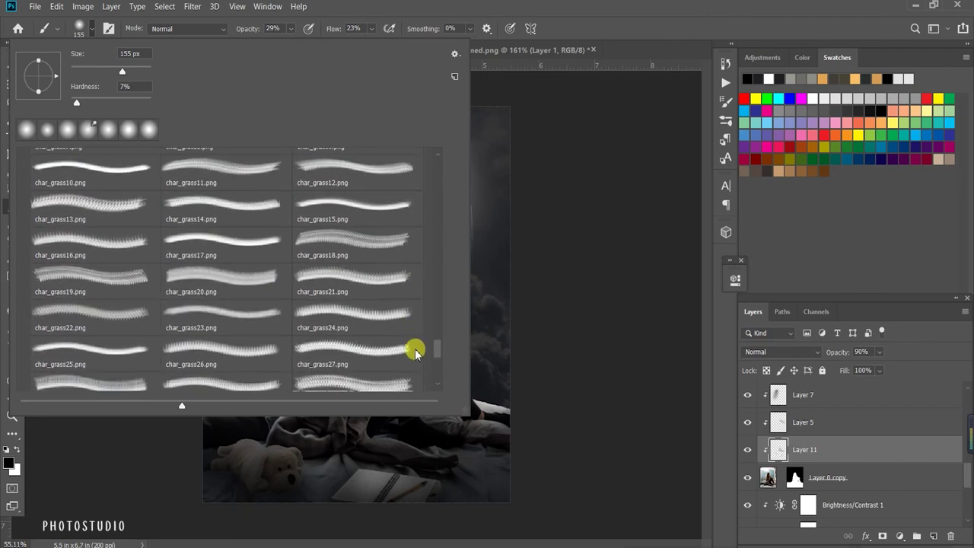
{"action": "scroll", "coordinate": [413, 358], "scroll_direction": "down", "scroll_amount": 5}
{"action": "scroll", "coordinate": [126, 354], "scroll_direction": "down", "scroll_amount": 2}
{"action": "scroll", "coordinate": [125, 354], "scroll_direction": "down", "scroll_amount": 1}
{"action": "left_click", "coordinate": [126, 354]}
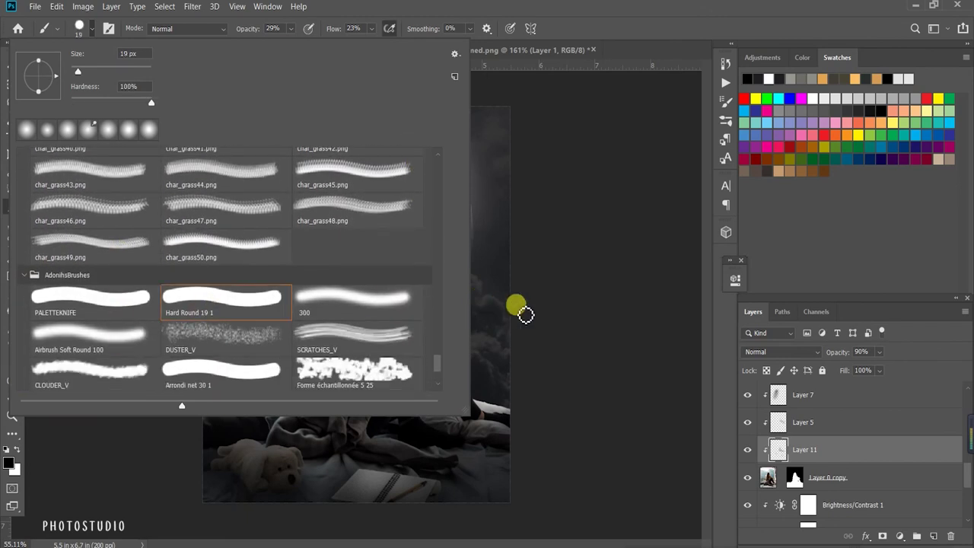
{"action": "left_click", "coordinate": [567, 306]}
{"action": "scroll", "coordinate": [870, 467], "scroll_direction": "up", "scroll_amount": 5}
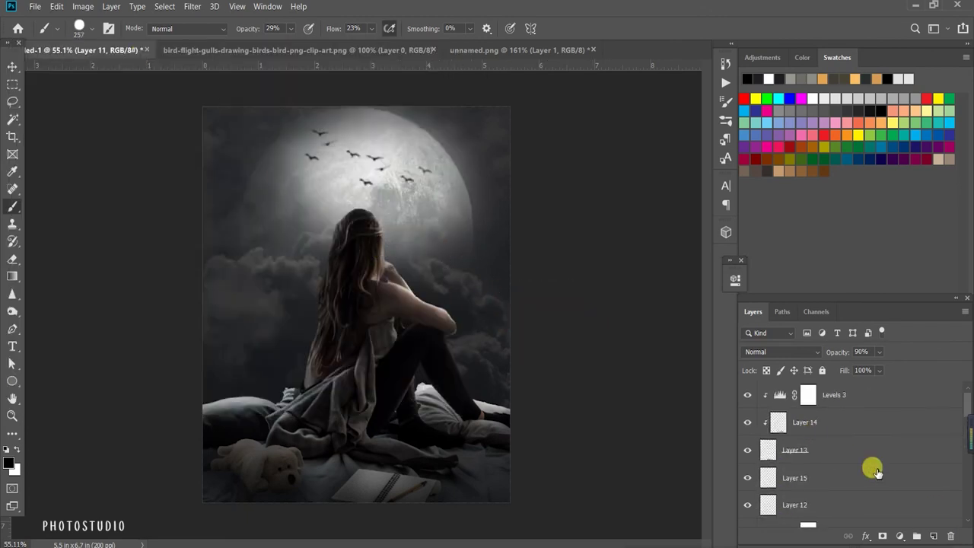
Step: Create new Layer 16 at the top of the stack and pick the CLOD 3 cloud brush
{"action": "left_click", "coordinate": [837, 395]}
{"action": "key", "text": "ctrl+shift+alt+n"}
{"action": "left_click", "coordinate": [79, 28]}
{"action": "scroll", "coordinate": [149, 344], "scroll_direction": "down", "scroll_amount": 1}
{"action": "left_click", "coordinate": [365, 350]}
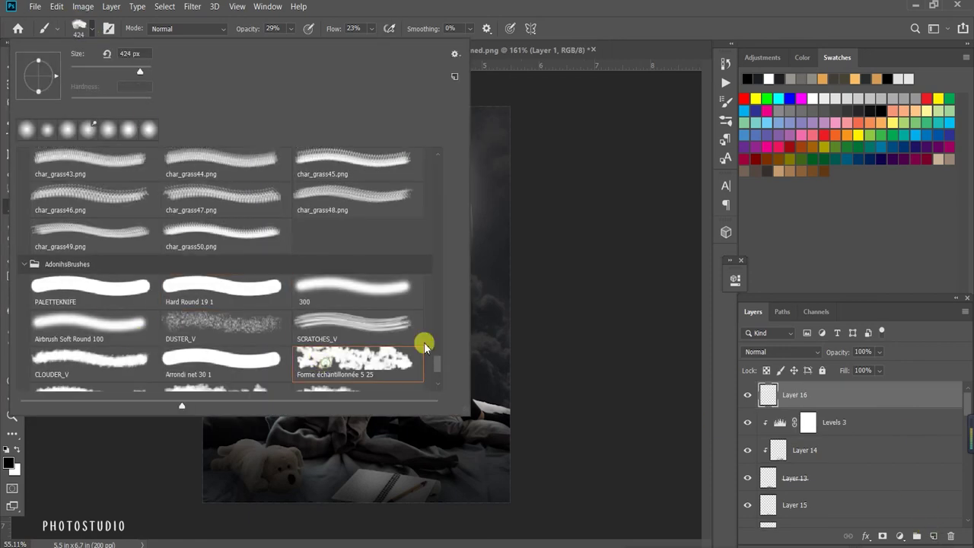
{"action": "scroll", "coordinate": [129, 326], "scroll_direction": "down", "scroll_amount": 2}
{"action": "left_click", "coordinate": [360, 363]}
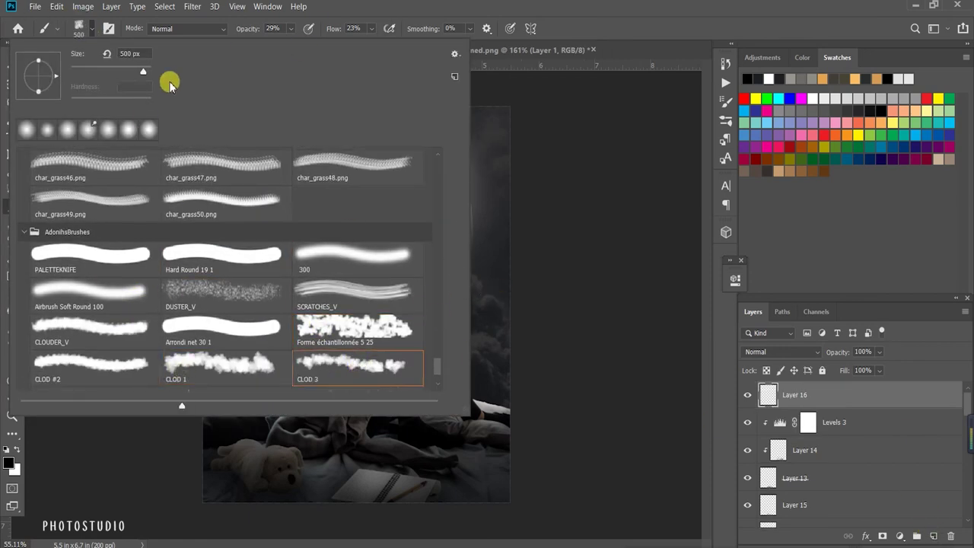
{"action": "left_click", "coordinate": [553, 4]}
Step: Set the cloud brush's Shape Dynamics: Angle Jitter 19%, some Roundness Jitter, Size Jitter 9%
{"action": "left_click", "coordinate": [726, 102]}
{"action": "left_click", "coordinate": [523, 118]}
{"action": "left_click_drag", "start_coordinate": [593, 200], "coordinate": [601, 199]}
{"action": "left_click_drag", "start_coordinate": [578, 246], "coordinate": [598, 246]}
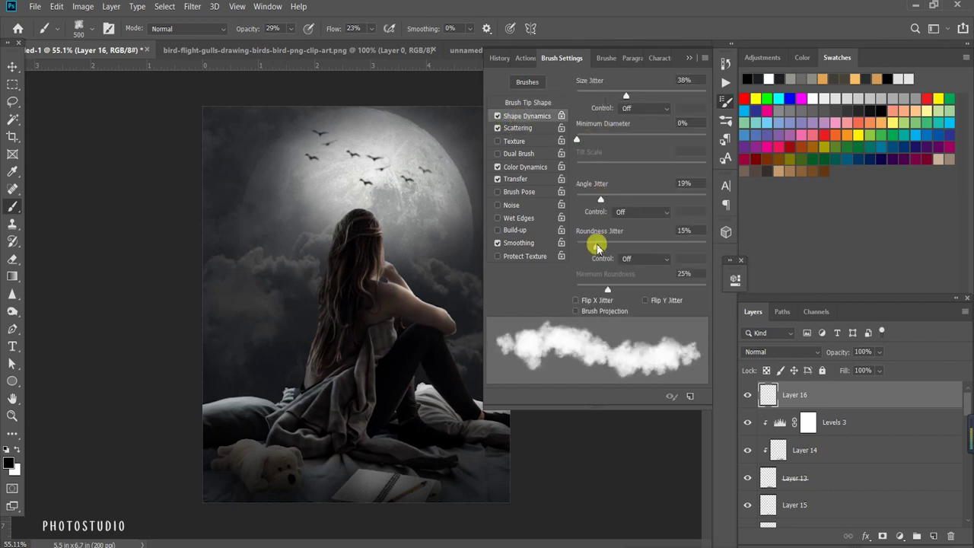
{"action": "left_click_drag", "start_coordinate": [630, 97], "coordinate": [588, 96]}
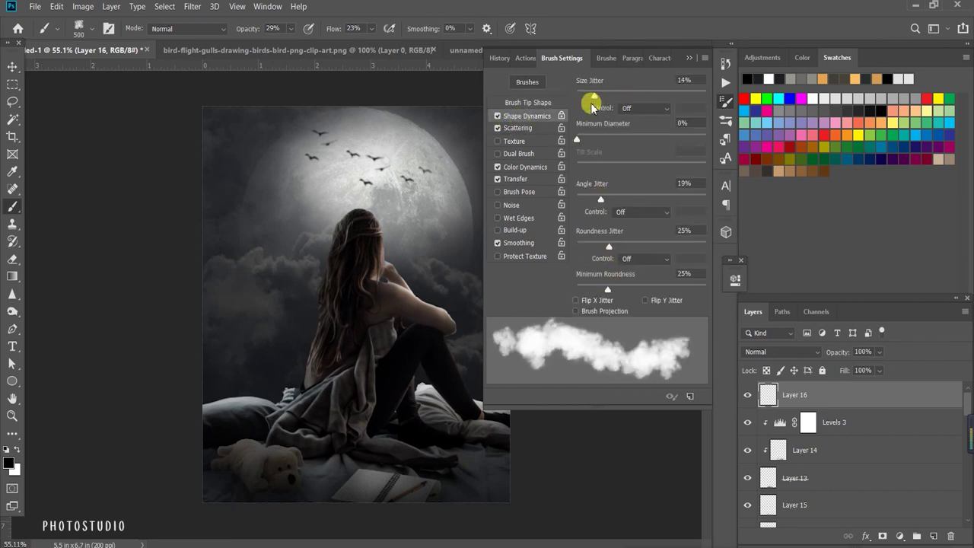
Step: Make white the painting colour and toggle Layer 16's clouds off and on to compare
{"action": "key", "text": "x"}
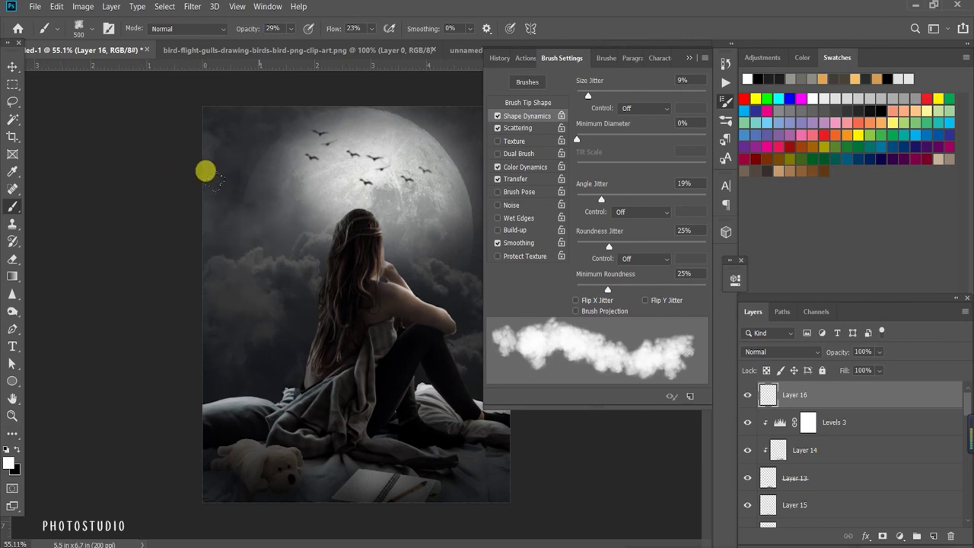
{"action": "scroll", "coordinate": [202, 326], "scroll_direction": "down", "scroll_amount": 2, "text": "alt"}
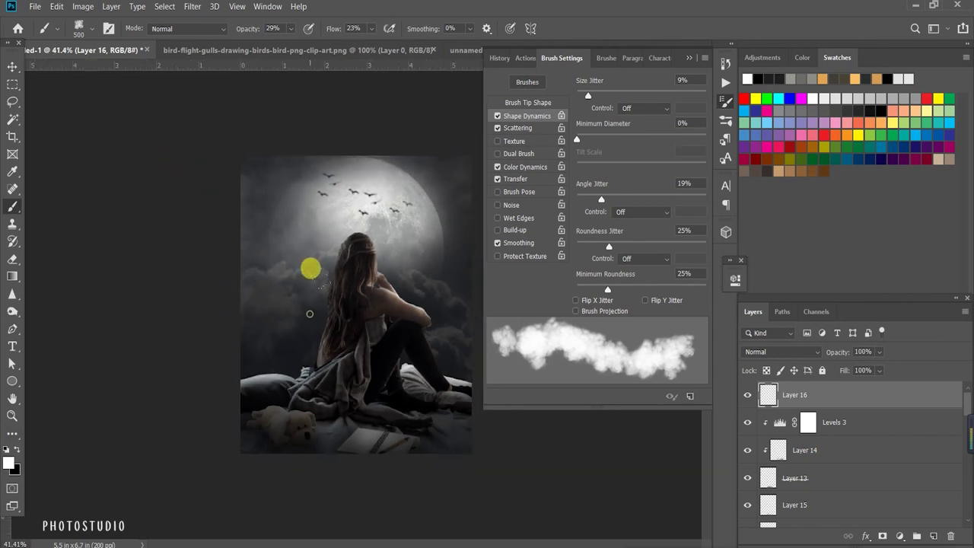
{"action": "scroll", "coordinate": [366, 283], "scroll_direction": "down", "scroll_amount": 1, "text": "alt"}
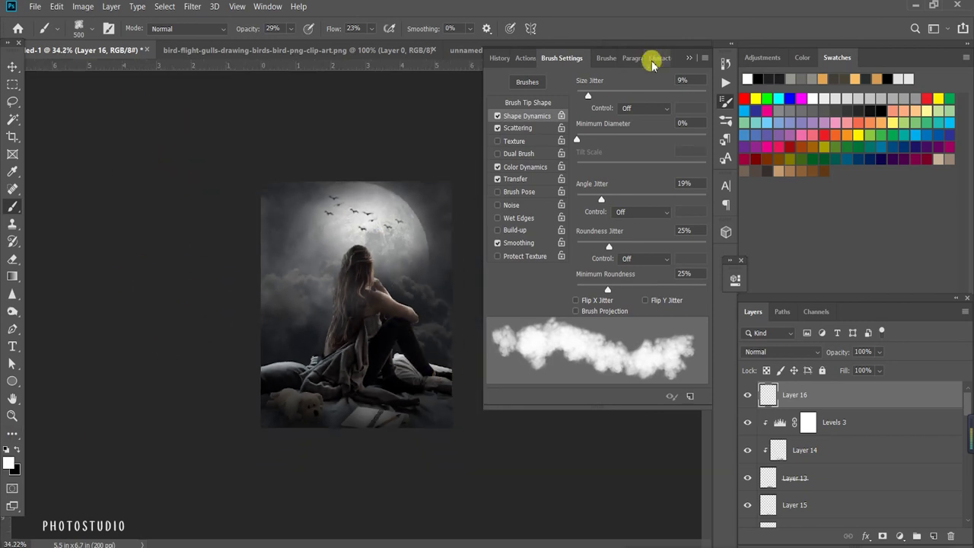
{"action": "left_click", "coordinate": [748, 395]}
{"action": "left_click", "coordinate": [748, 395]}
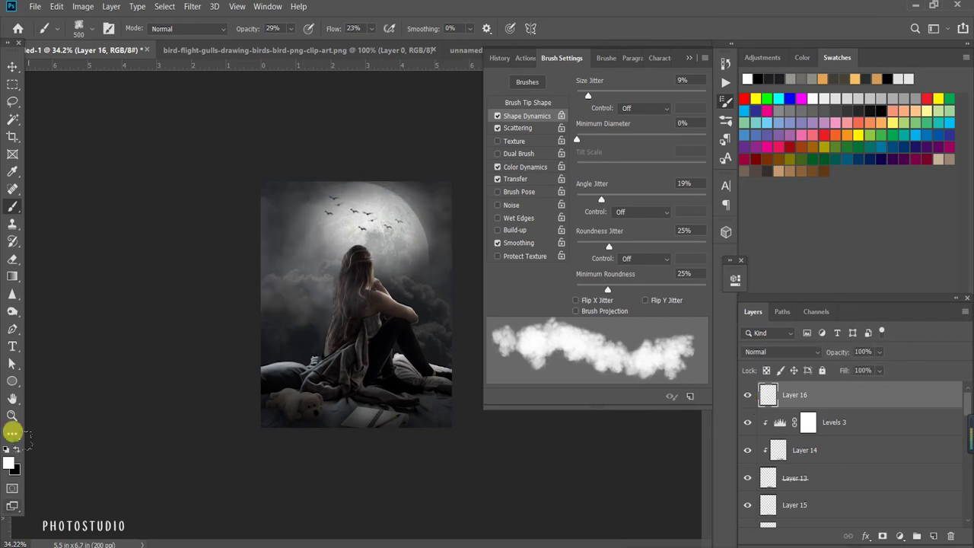
{"action": "scroll", "coordinate": [321, 295], "scroll_direction": "up", "scroll_amount": 2, "text": "alt"}
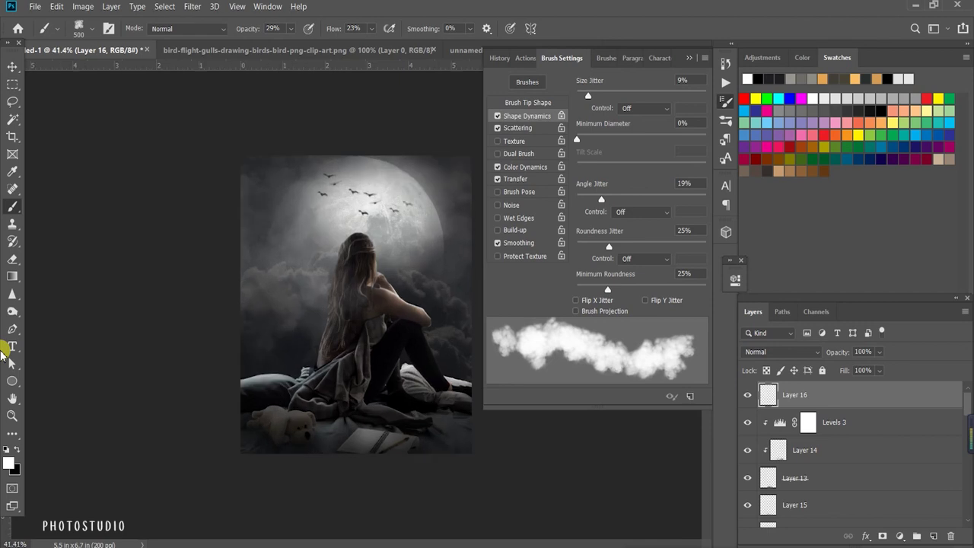
{"action": "scroll", "coordinate": [403, 304], "scroll_direction": "down", "scroll_amount": 2, "text": "alt"}
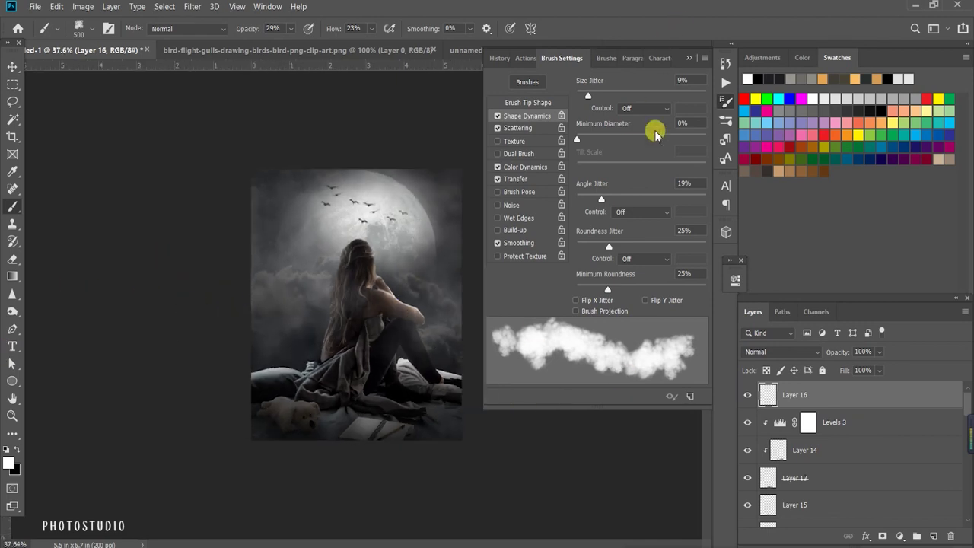
{"action": "left_click", "coordinate": [687, 60]}
{"action": "scroll", "coordinate": [280, 452], "scroll_direction": "up", "scroll_amount": 2, "text": "alt"}
{"action": "scroll", "coordinate": [153, 419], "scroll_direction": "up", "scroll_amount": 1, "text": "alt"}
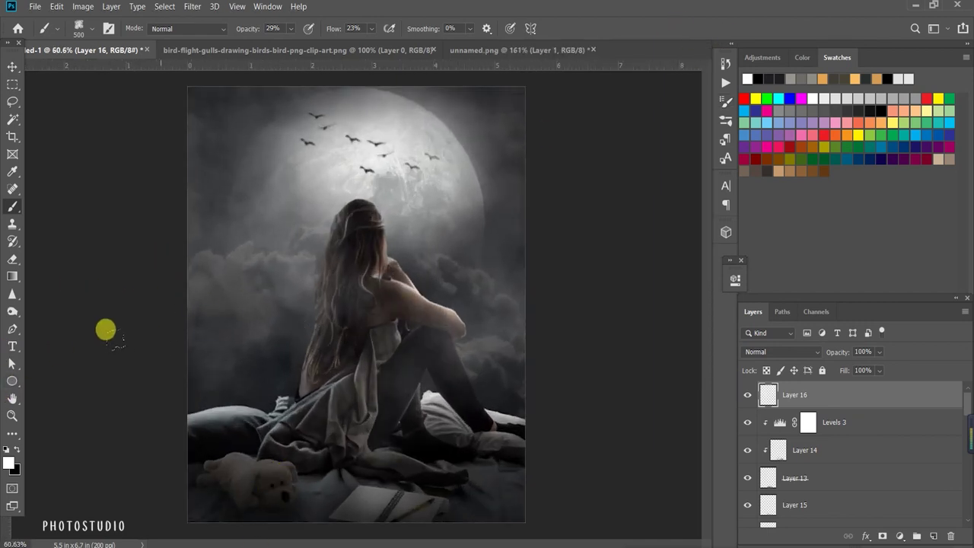
{"action": "scroll", "coordinate": [413, 228], "scroll_direction": "down", "scroll_amount": 2, "text": "alt"}
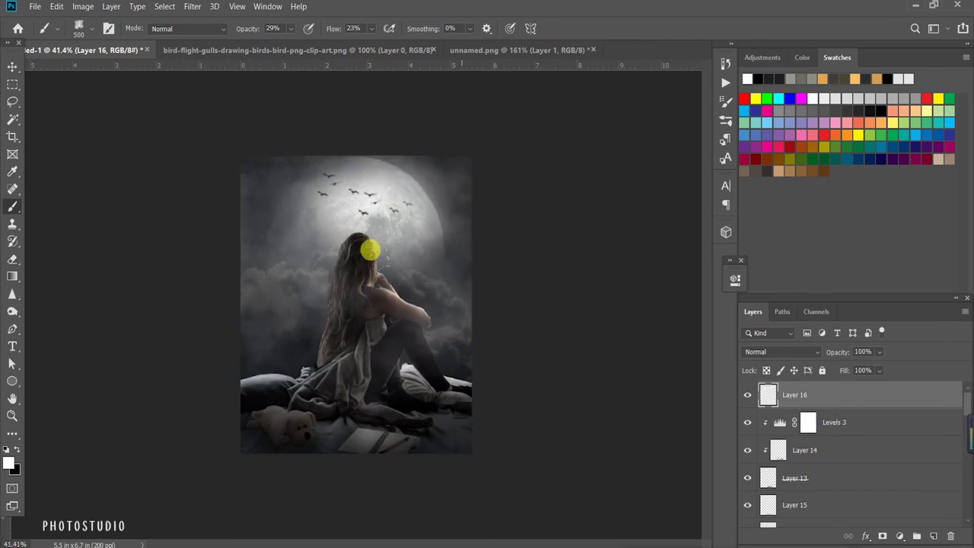
{"action": "key", "text": "e"}
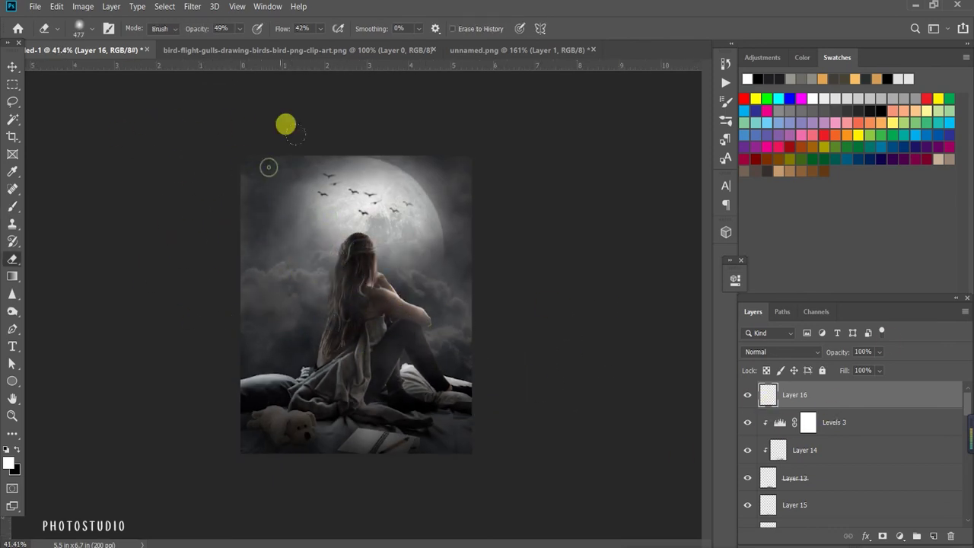
{"action": "left_click", "coordinate": [747, 394]}
{"action": "left_click", "coordinate": [747, 394]}
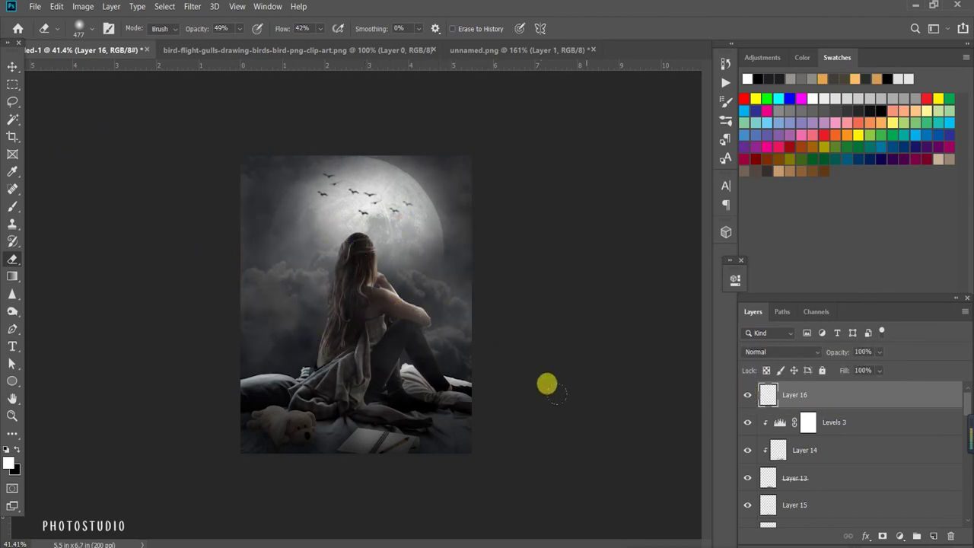
{"action": "scroll", "coordinate": [533, 373], "scroll_direction": "up", "scroll_amount": 2}
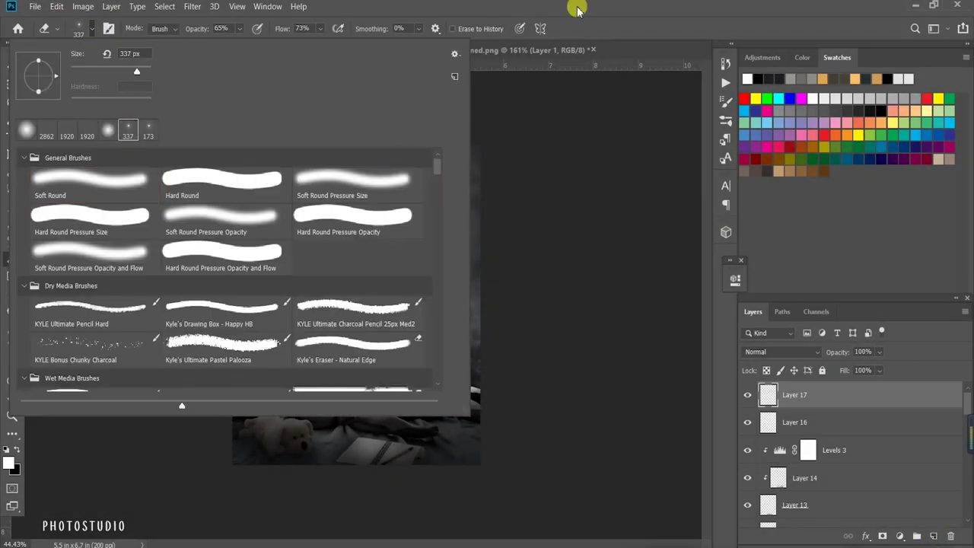
Step: Switch to the Brush and resize it to about 247 px
{"action": "left_click", "coordinate": [577, 8]}
{"action": "key", "text": "b"}
{"action": "left_click", "coordinate": [91, 29]}
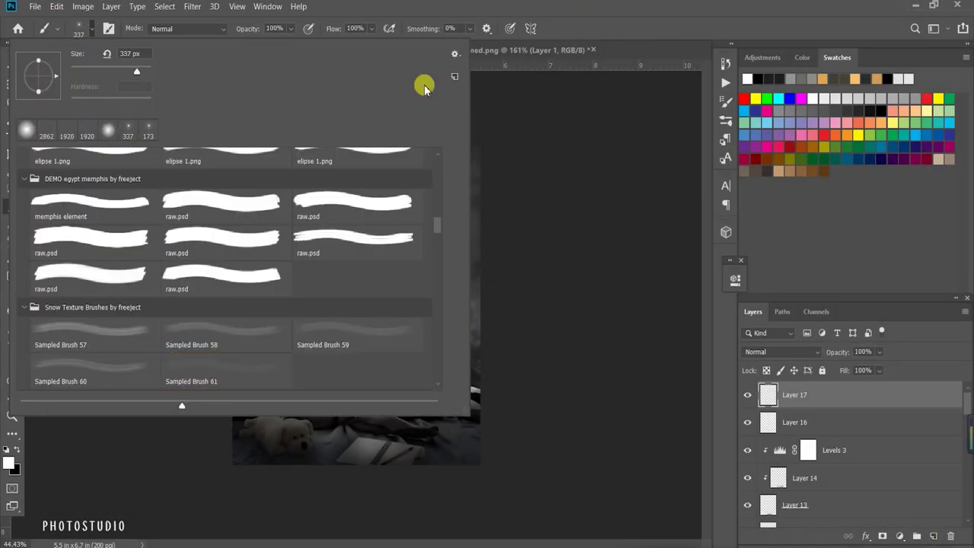
{"action": "left_click", "coordinate": [509, 99]}
{"action": "left_click_drag", "start_coordinate": [457, 318], "coordinate": [402, 316]}
{"action": "right_click", "coordinate": [403, 315]}
{"action": "key", "text": "Escape"}
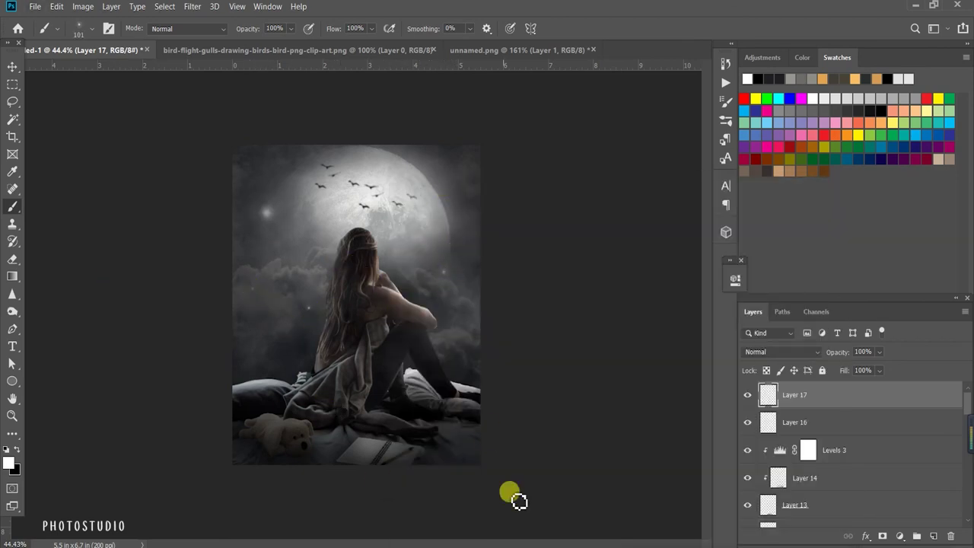
Step: Paint three soft white star sparkles in the sky and clouds on Layer 17
{"action": "left_click", "coordinate": [462, 165]}
{"action": "left_click_drag", "start_coordinate": [261, 246], "coordinate": [277, 246]}
{"action": "left_click", "coordinate": [265, 333]}
{"action": "left_click", "coordinate": [464, 343]}
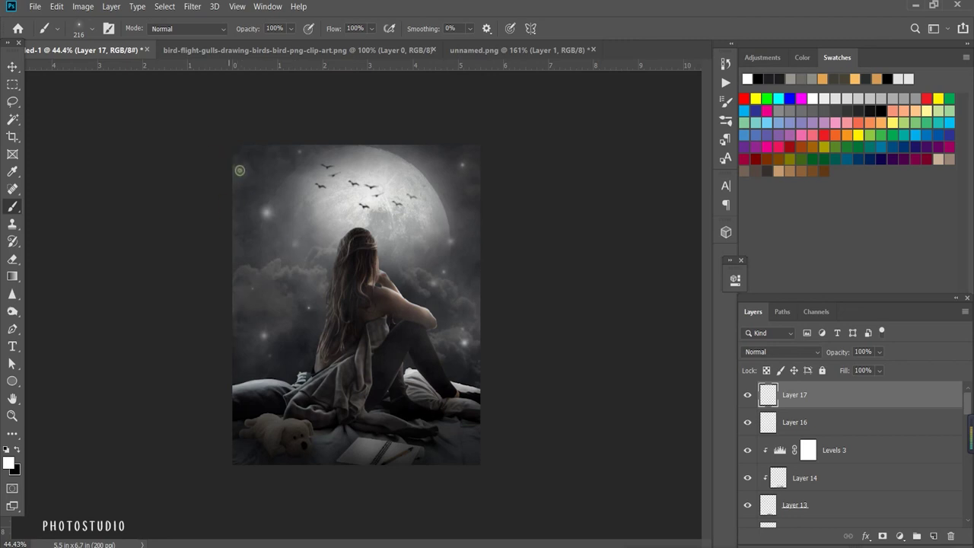
Step: Set up the Eraser at 100% opacity with a soft round tip, then return to the Brush
{"action": "scroll", "coordinate": [295, 387], "scroll_direction": "down", "scroll_amount": 1}
{"action": "key", "text": "e"}
{"action": "scroll", "coordinate": [447, 282], "scroll_direction": "up", "scroll_amount": 2}
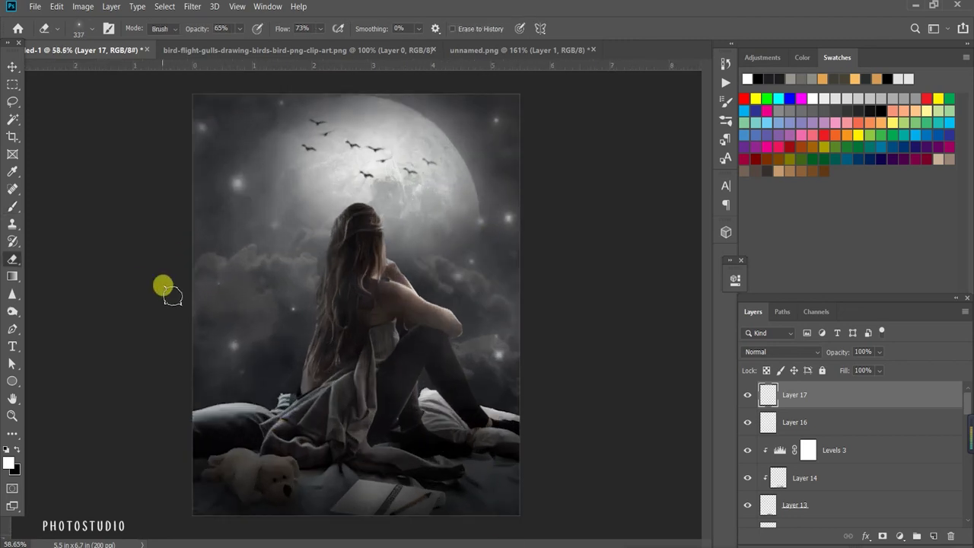
{"action": "key", "text": "0"}
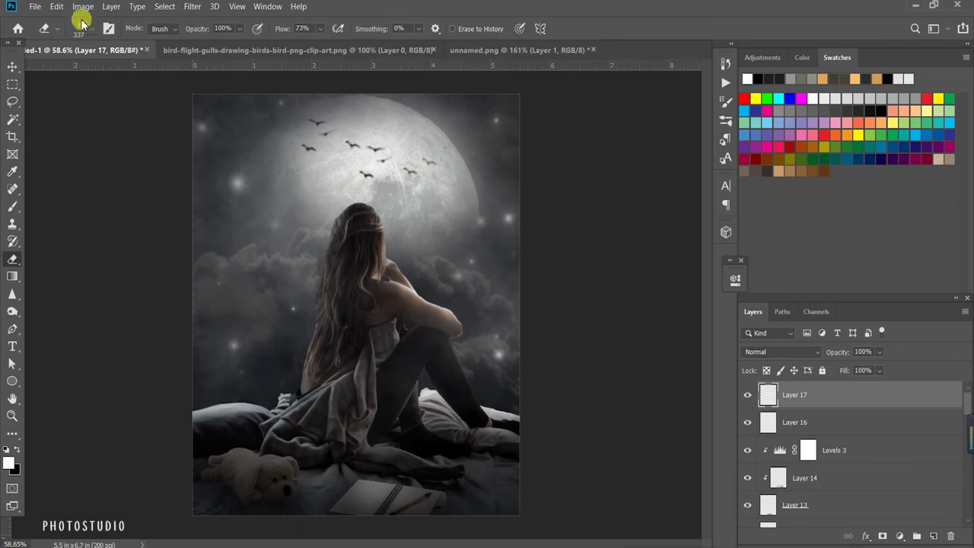
{"action": "left_click", "coordinate": [92, 29]}
{"action": "scroll", "coordinate": [65, 159], "scroll_direction": "up", "scroll_amount": 1}
{"action": "scroll", "coordinate": [436, 225], "scroll_direction": "up", "scroll_amount": 10}
{"action": "left_click", "coordinate": [594, 15]}
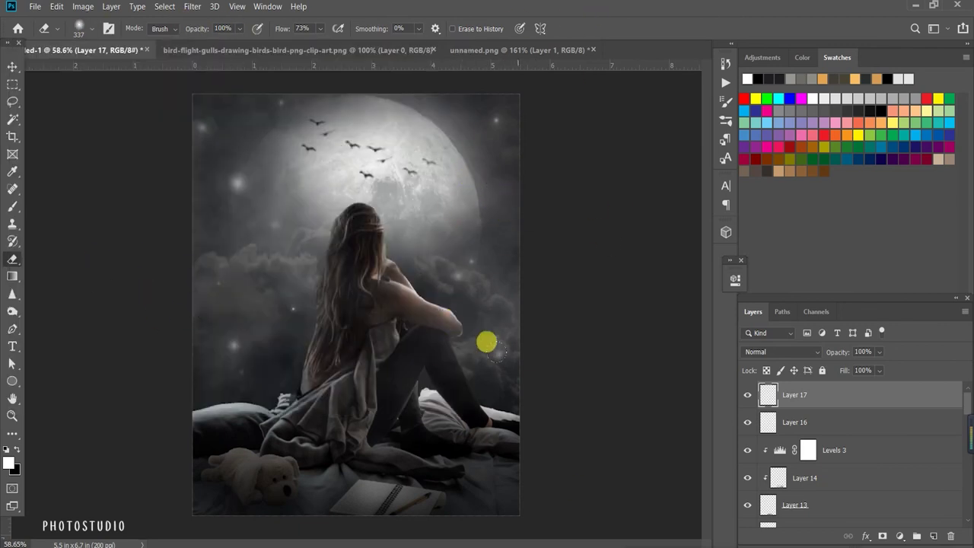
{"action": "scroll", "coordinate": [92, 210], "scroll_direction": "down", "scroll_amount": 1}
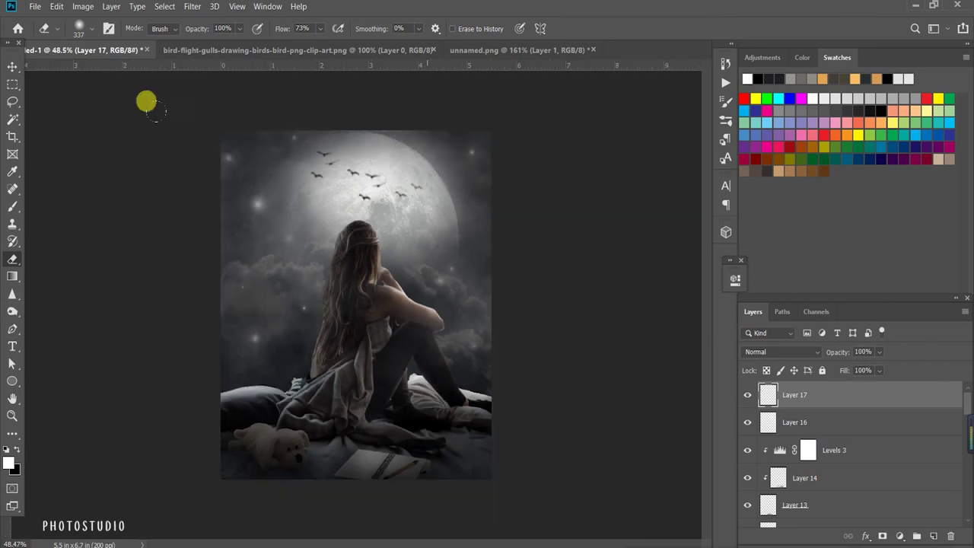
{"action": "left_click", "coordinate": [92, 28]}
{"action": "left_click", "coordinate": [592, 218]}
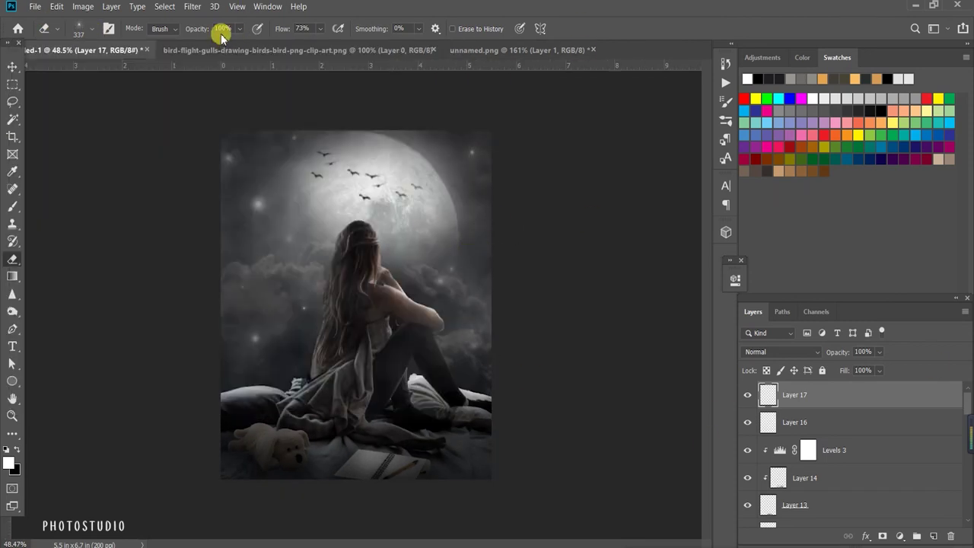
{"action": "key", "text": "b"}
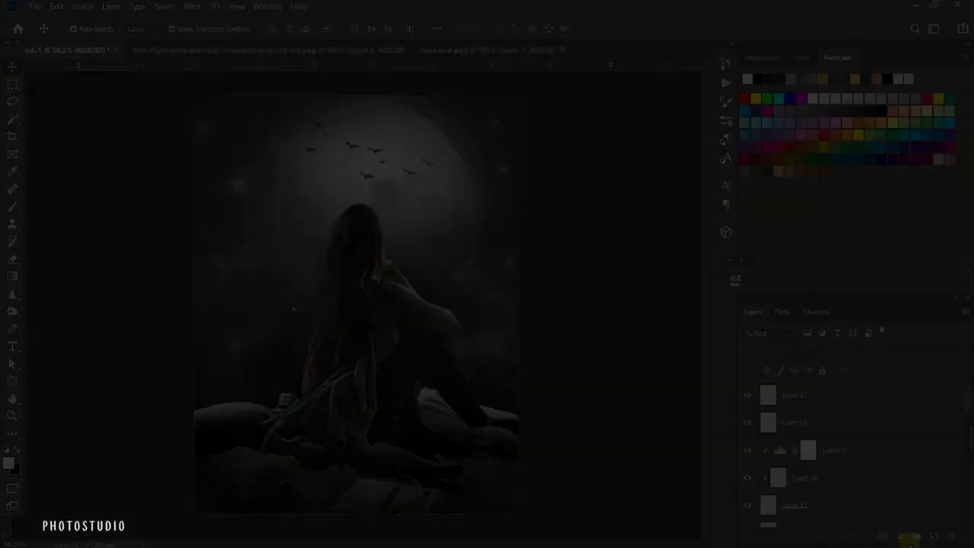
Step: Add a Gradient Map adjustment layer and audition the Sepia 2, teal and Copper 2 gradients
{"action": "left_click", "coordinate": [900, 537]}
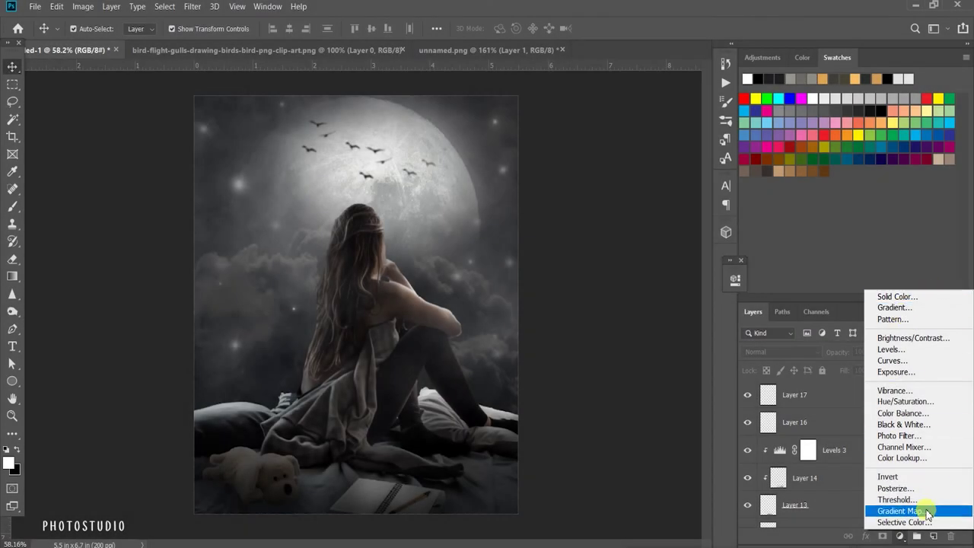
{"action": "left_click", "coordinate": [903, 511]}
{"action": "left_click", "coordinate": [593, 318]}
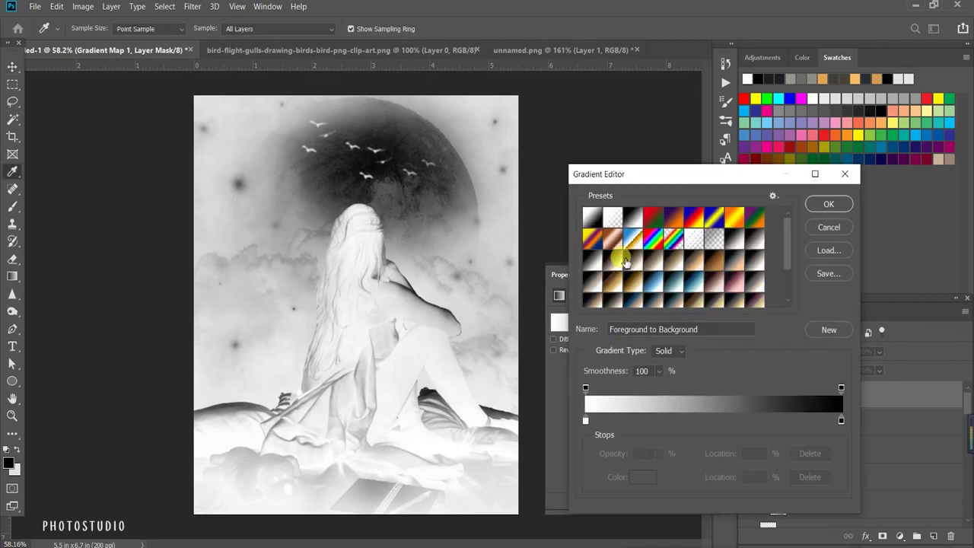
{"action": "left_click", "coordinate": [645, 263]}
{"action": "scroll", "coordinate": [646, 262], "scroll_direction": "down", "scroll_amount": 1}
{"action": "left_click", "coordinate": [652, 271]}
{"action": "left_click", "coordinate": [735, 274]}
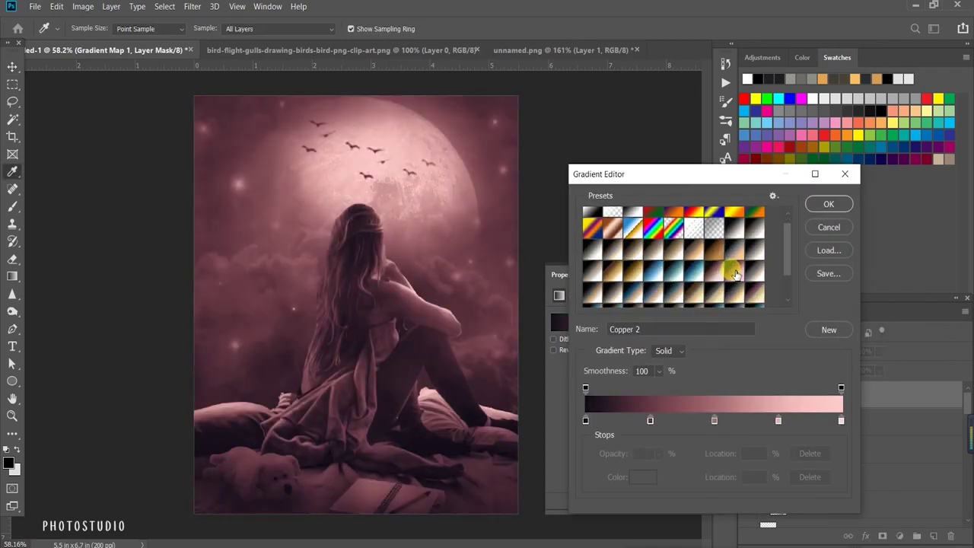
Step: Settle on the Sepia-Blue 1 gradient after trying Blue, Cyanotype and Sepia-Cyan
{"action": "left_click", "coordinate": [652, 268]}
{"action": "left_click", "coordinate": [687, 271]}
{"action": "scroll", "coordinate": [670, 270], "scroll_direction": "down", "scroll_amount": 1}
{"action": "left_click", "coordinate": [627, 267]}
{"action": "left_click", "coordinate": [656, 277]}
{"action": "left_click", "coordinate": [829, 204]}
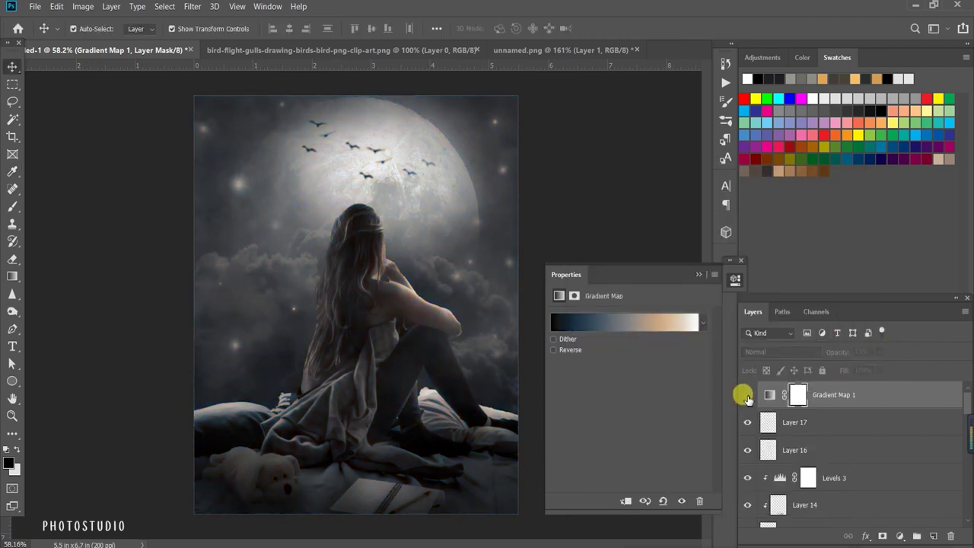
{"action": "left_click", "coordinate": [600, 322]}
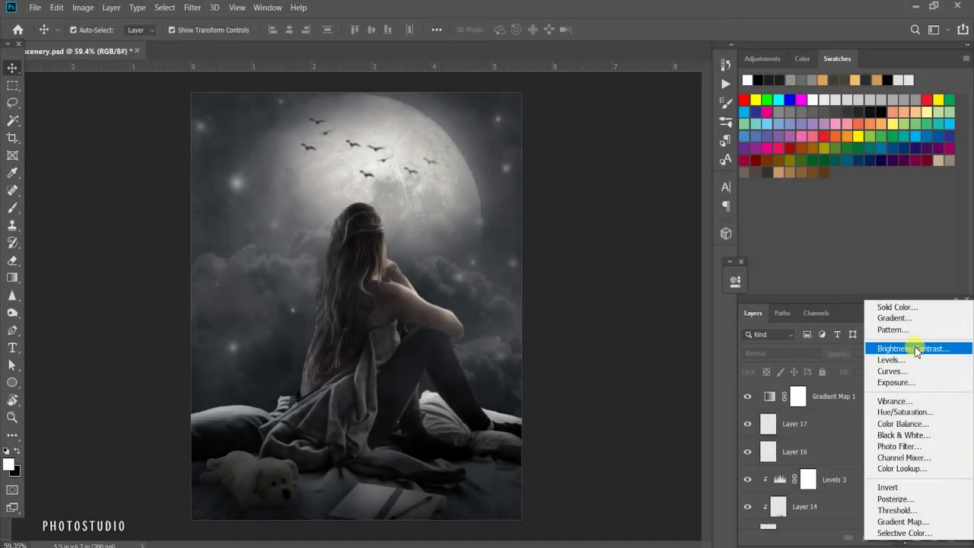
{"action": "left_click", "coordinate": [913, 349]}
Step: Set Brightness/Contrast 2 to brightness 54, contrast 25 and pick a Soft Round brush
{"action": "left_click_drag", "start_coordinate": [626, 354], "coordinate": [657, 361]}
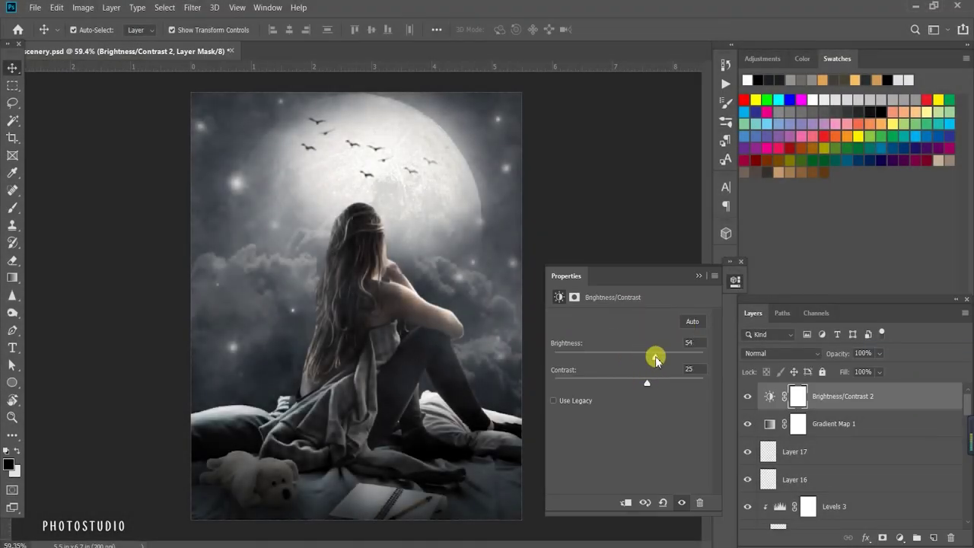
{"action": "left_click", "coordinate": [791, 396]}
{"action": "key", "text": "b"}
{"action": "left_click_drag", "start_coordinate": [251, 235], "coordinate": [227, 215]}
{"action": "right_click", "coordinate": [201, 177]}
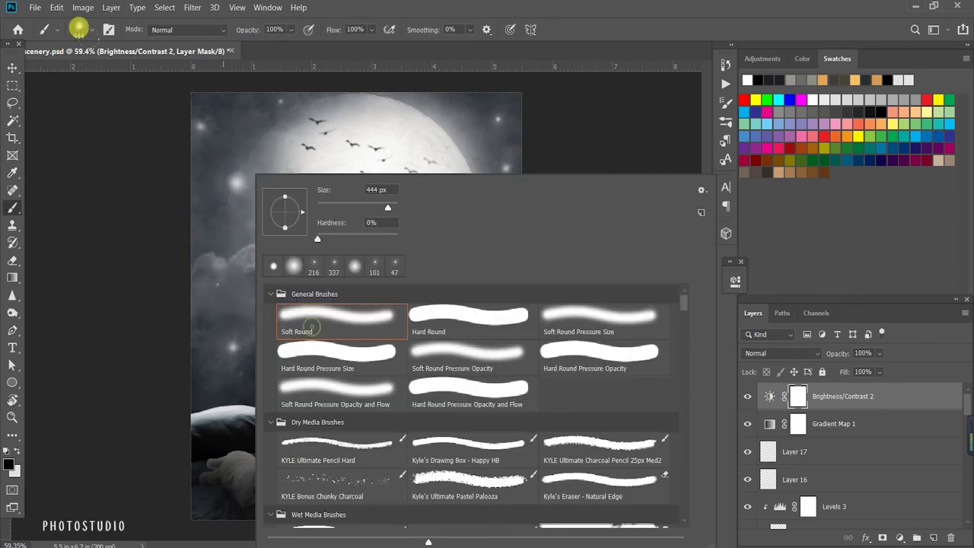
{"action": "left_click", "coordinate": [594, 36]}
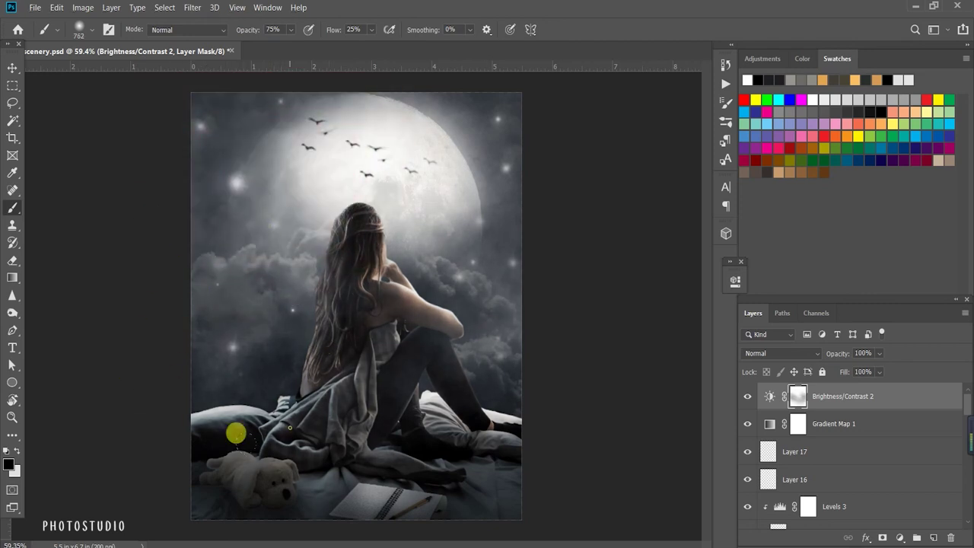
Step: Mask the brightening off the lower bedding and image edges, toggling the layer to compare
{"action": "left_click_drag", "start_coordinate": [233, 431], "coordinate": [431, 396]}
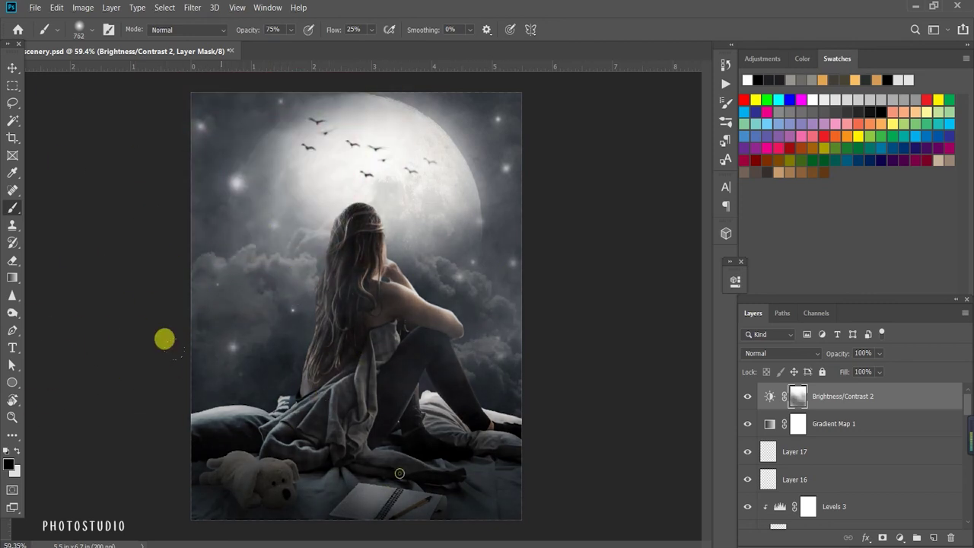
{"action": "left_click_drag", "start_coordinate": [457, 137], "coordinate": [480, 206]}
{"action": "left_click", "coordinate": [746, 394]}
{"action": "left_click", "coordinate": [746, 395]}
{"action": "scroll", "coordinate": [153, 198], "scroll_direction": "down", "scroll_amount": 1}
{"action": "left_click", "coordinate": [748, 396]}
{"action": "left_click", "coordinate": [748, 396]}
{"action": "scroll", "coordinate": [838, 457], "scroll_direction": "up", "scroll_amount": 1}
Step: Reopen the Brightness/Contrast settings, target its mask and make white the painting colour
{"action": "double_click", "coordinate": [769, 394]}
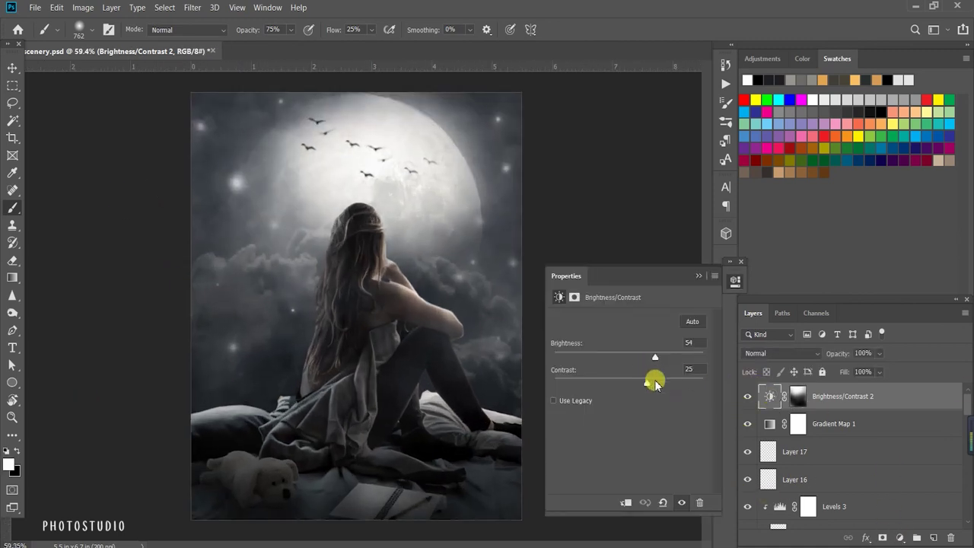
{"action": "left_click", "coordinate": [797, 396]}
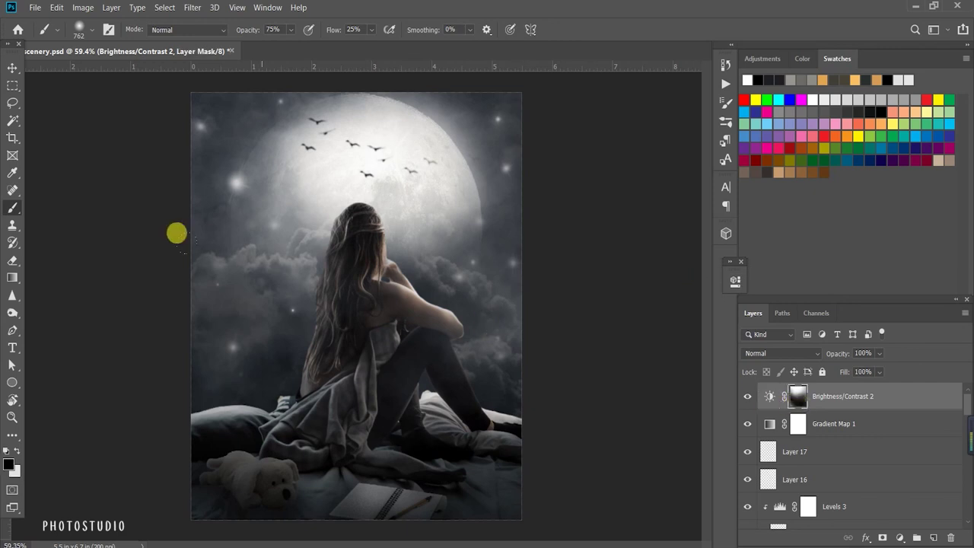
{"action": "key", "text": "x"}
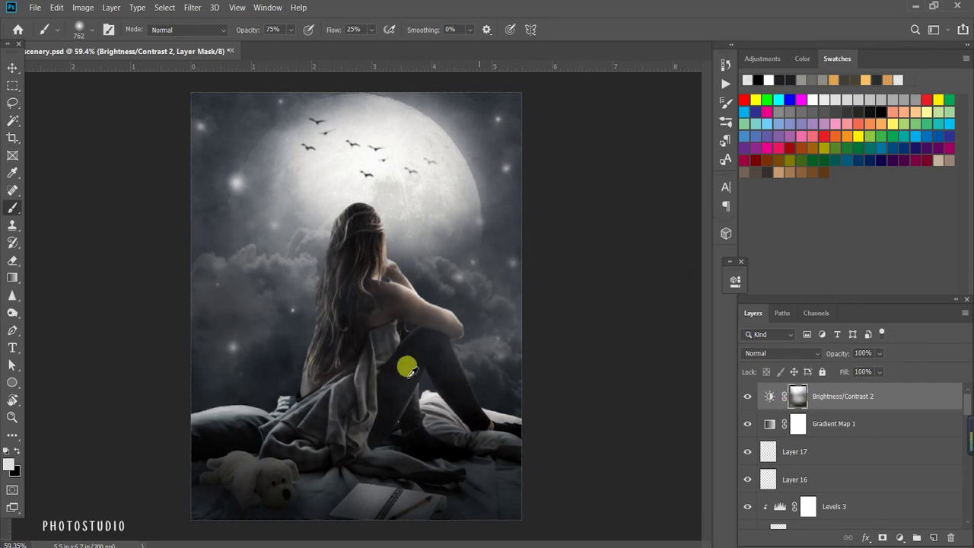
{"action": "scroll", "coordinate": [576, 376], "scroll_direction": "down", "scroll_amount": 1}
{"action": "scroll", "coordinate": [160, 272], "scroll_direction": "up", "scroll_amount": 2}
{"action": "scroll", "coordinate": [500, 263], "scroll_direction": "down", "scroll_amount": 2}
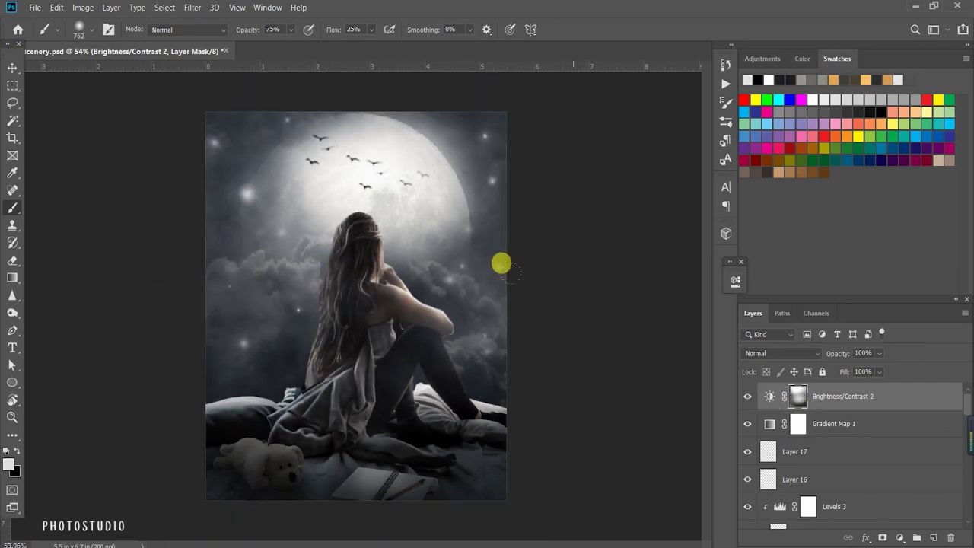
{"action": "scroll", "coordinate": [500, 263], "scroll_direction": "up", "scroll_amount": 1}
{"action": "left_click", "coordinate": [770, 396]}
{"action": "left_click", "coordinate": [900, 537]}
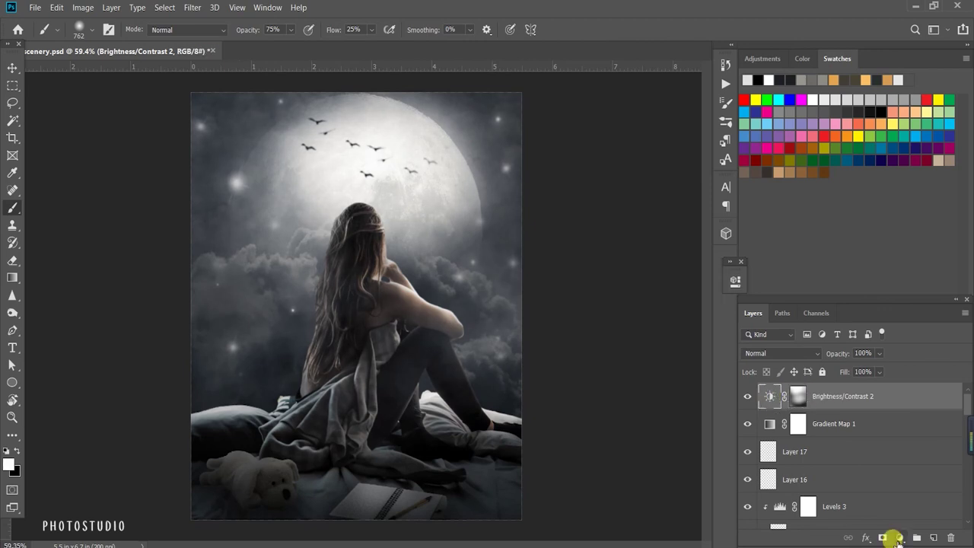
Step: Add a Curves adjustment with a gentle S-curve that darkens lower midtones and brightens upper tones, then toggle it to compare
{"action": "left_click", "coordinate": [917, 373]}
{"action": "left_click_drag", "start_coordinate": [631, 427], "coordinate": [632, 430]}
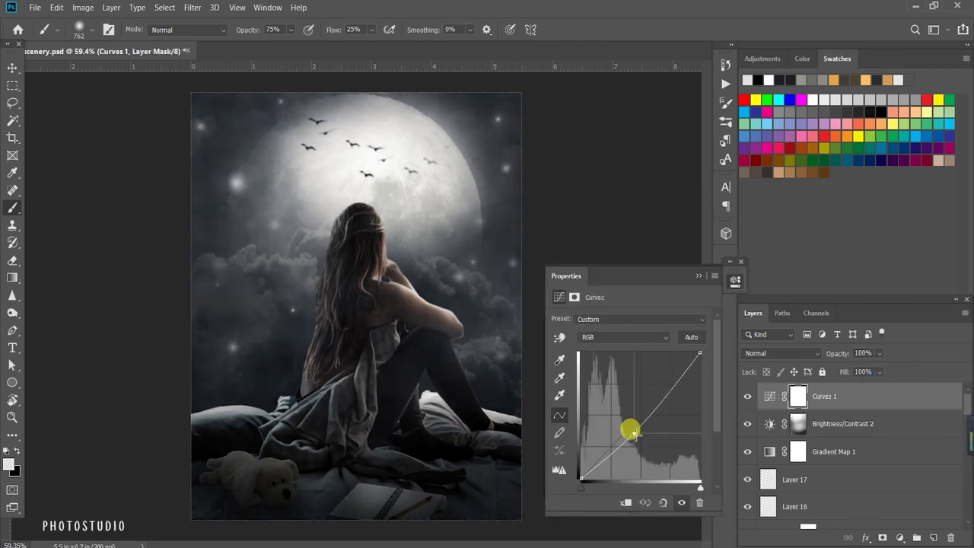
{"action": "left_click_drag", "start_coordinate": [665, 388], "coordinate": [667, 385]}
{"action": "left_click", "coordinate": [748, 396]}
{"action": "left_click", "coordinate": [748, 396]}
Step: Close the Curves properties and fit the whole image on screen
{"action": "left_click", "coordinate": [901, 538]}
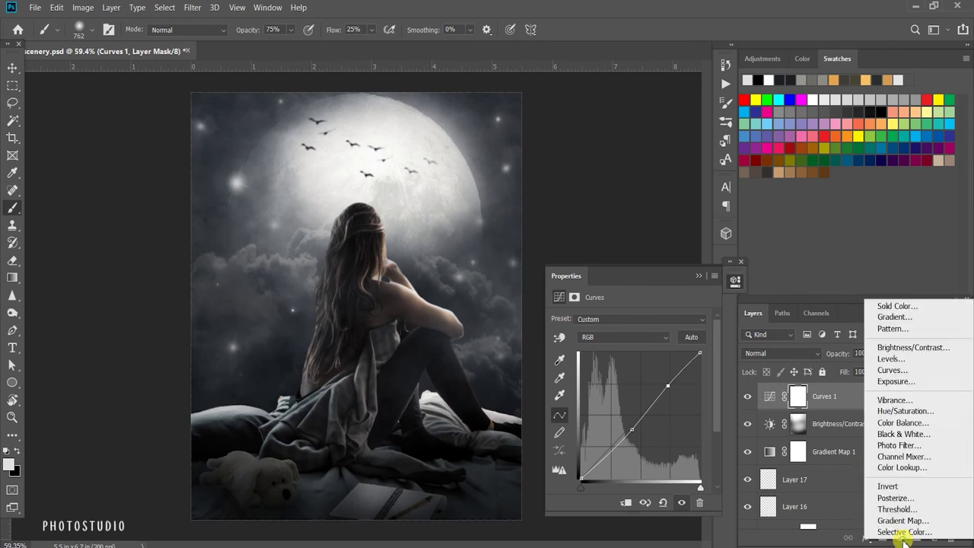
{"action": "left_click", "coordinate": [708, 281]}
{"action": "left_click", "coordinate": [700, 276]}
{"action": "key", "text": "ctrl+0"}
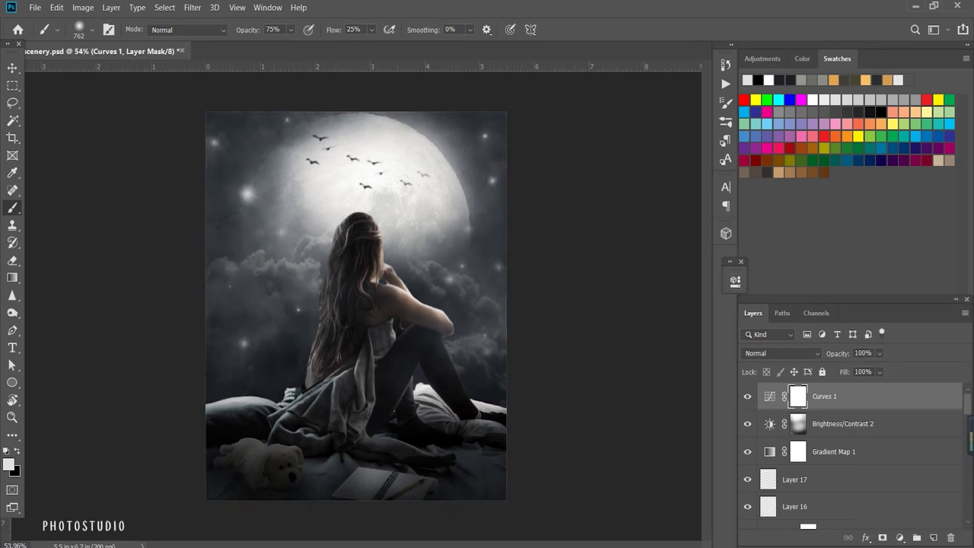